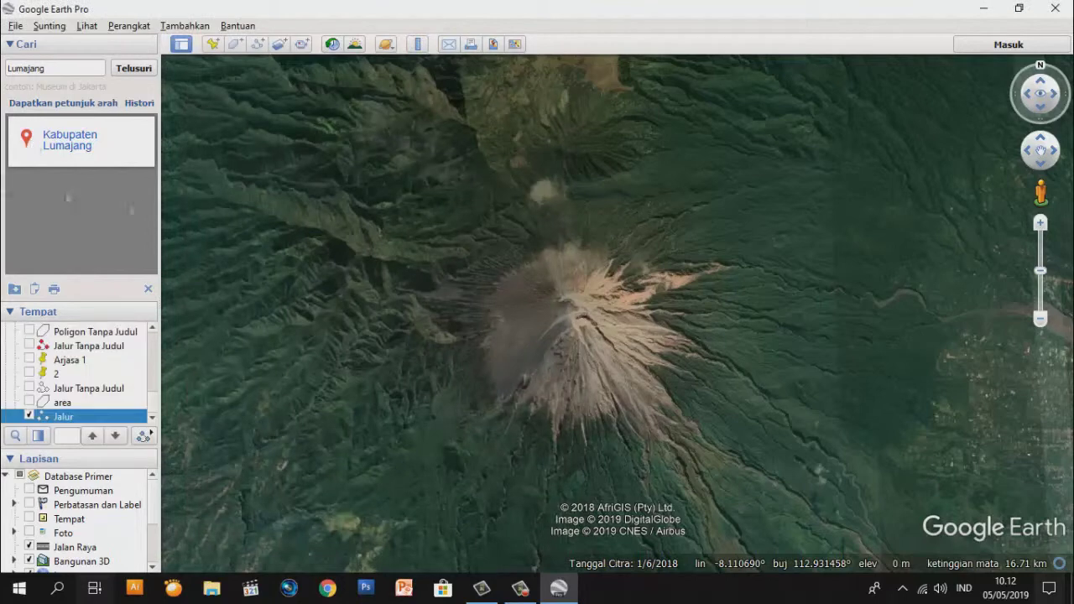
Start a new path named Jalur and set its line colour to red
{"action": "left_click", "coordinate": [519, 538]}
{"action": "right_click", "coordinate": [84, 411]}
{"action": "left_click", "coordinate": [258, 43]}
{"action": "type", "text": "Jalur"}
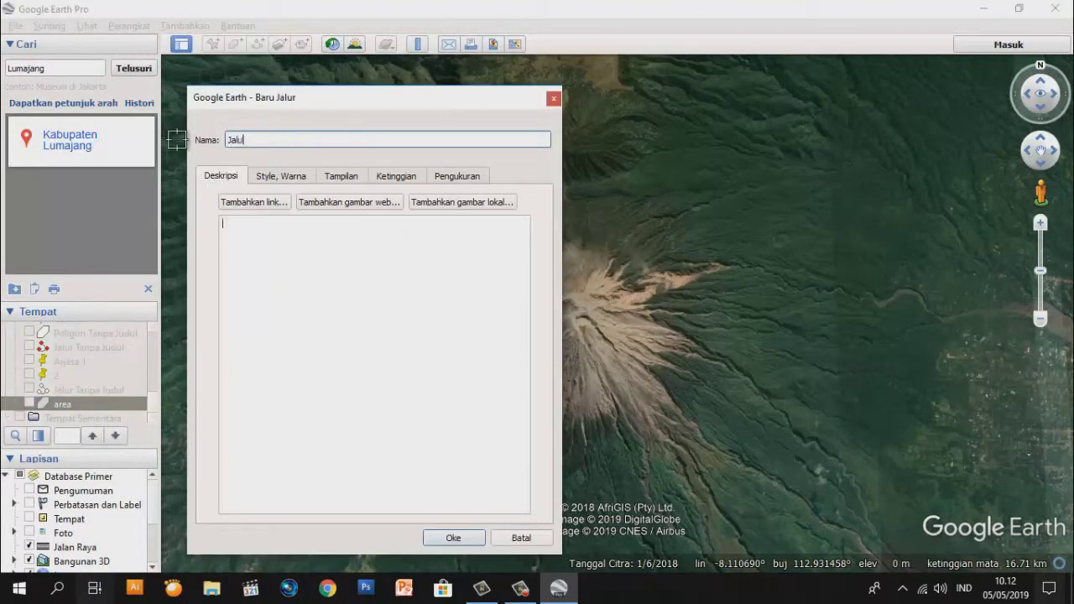
{"action": "left_click", "coordinate": [288, 180]}
{"action": "left_click", "coordinate": [270, 229]}
{"action": "left_click", "coordinate": [468, 494]}
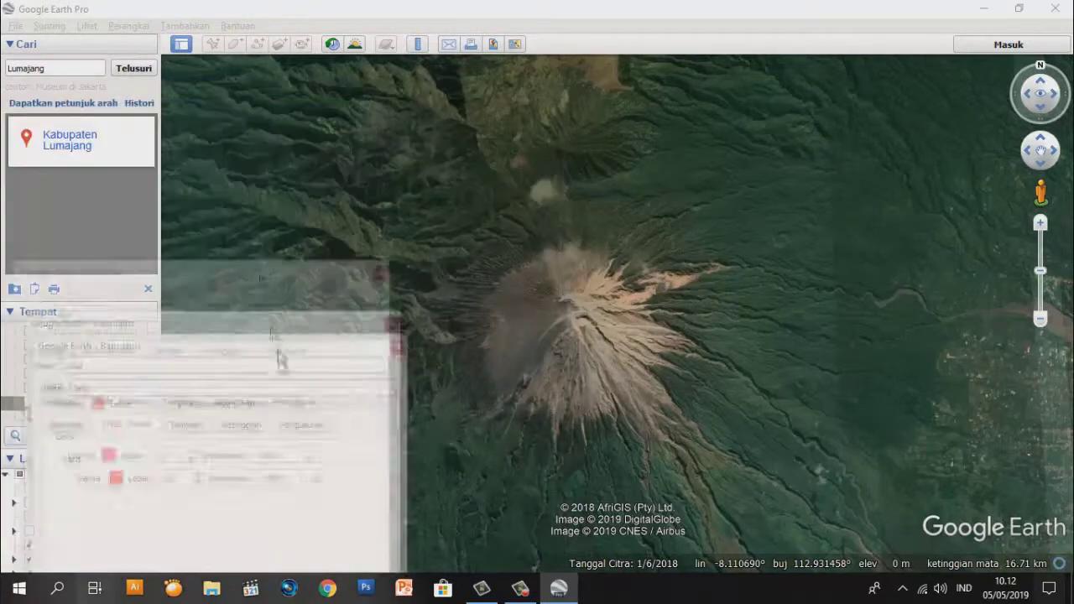
Draw the path as a dense grid of back-and-forth horizontal and vertical passes covering the volcano, and finish the path
{"action": "mouse_move", "coordinate": [244, 154]}
{"action": "left_mouse_down"}
{"action": "mouse_move", "coordinate": [873, 168]}
{"action": "mouse_move", "coordinate": [744, 182]}
{"action": "mouse_move", "coordinate": [240, 173]}
{"action": "left_mouse_up"}
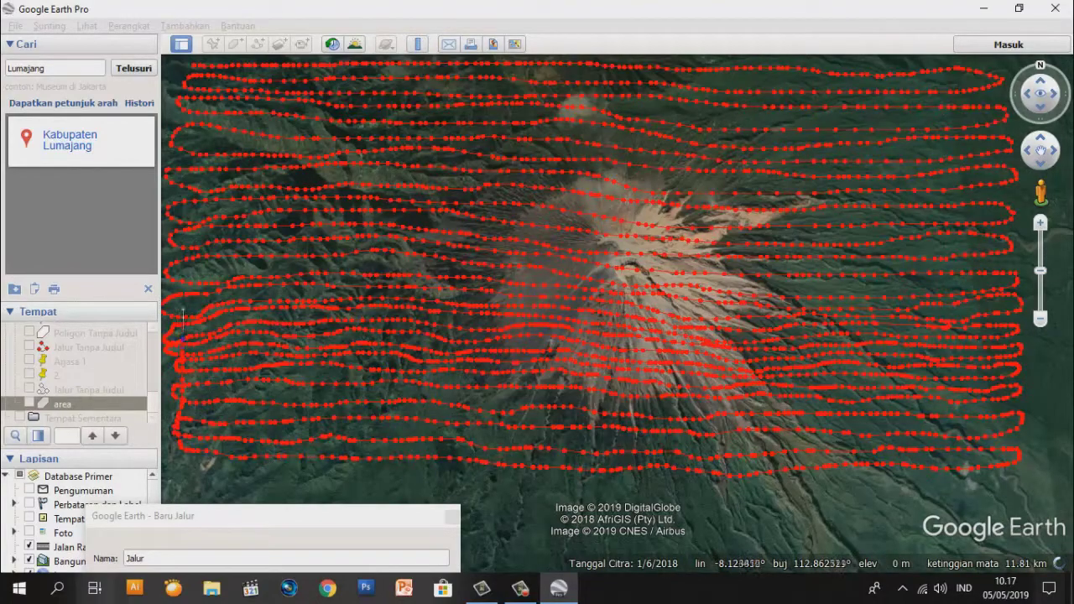
{"action": "mouse_move", "coordinate": [187, 178]}
{"action": "left_mouse_down"}
{"action": "mouse_move", "coordinate": [396, 186]}
{"action": "mouse_move", "coordinate": [428, 470]}
{"action": "mouse_move", "coordinate": [431, 109]}
{"action": "left_mouse_up"}
{"action": "scroll", "coordinate": [419, 394], "scroll_direction": "down", "scroll_amount": 2}
{"action": "scroll", "coordinate": [423, 466], "scroll_direction": "up", "scroll_amount": 2}
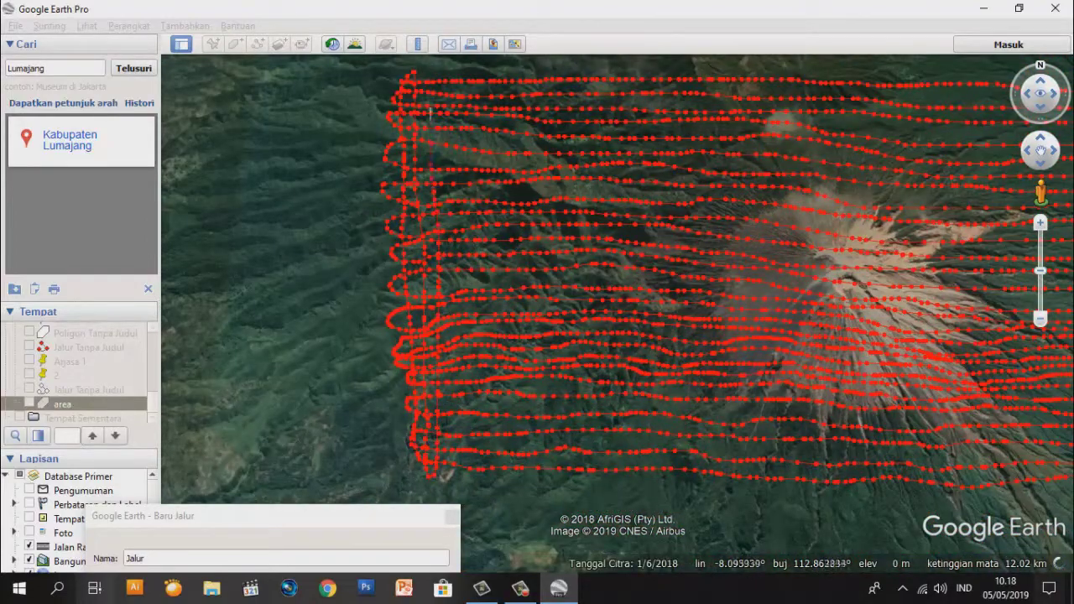
{"action": "scroll", "coordinate": [440, 199], "scroll_direction": "down", "scroll_amount": 3}
{"action": "left_click", "coordinate": [293, 509]}
Save the Jalur path as Jalur.kml in Kml format in the PETA KONTUR folder on drive G:
{"action": "right_click", "coordinate": [117, 420]}
{"action": "key", "text": "Escape"}
{"action": "left_click", "coordinate": [15, 26]}
{"action": "mouse_move", "coordinate": [50, 60]}
{"action": "left_click", "coordinate": [283, 96]}
{"action": "left_click", "coordinate": [278, 340]}
{"action": "left_click", "coordinate": [278, 353]}
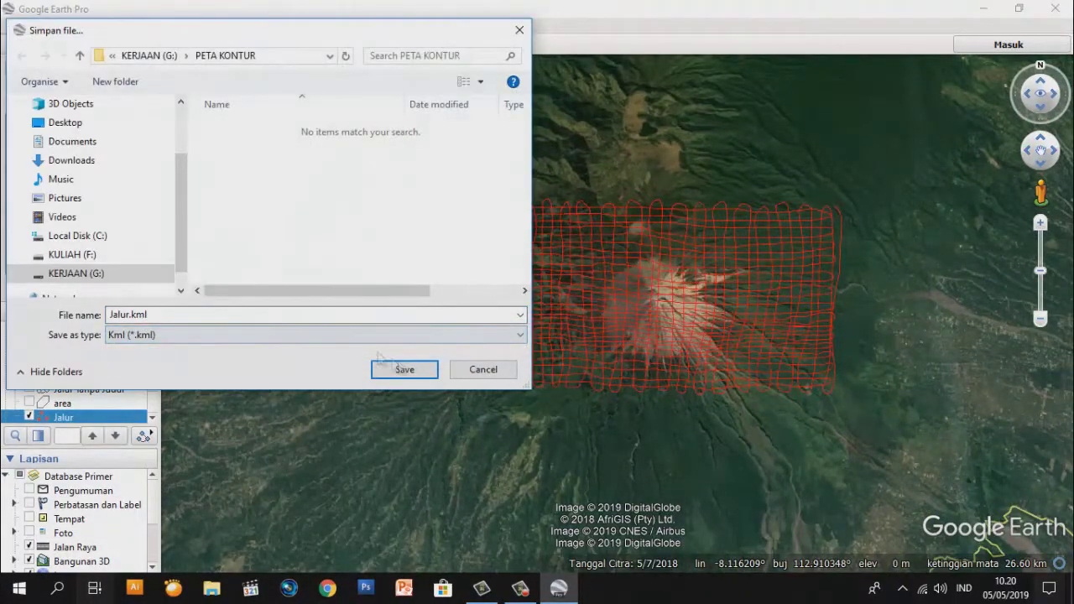
{"action": "left_click", "coordinate": [401, 367]}
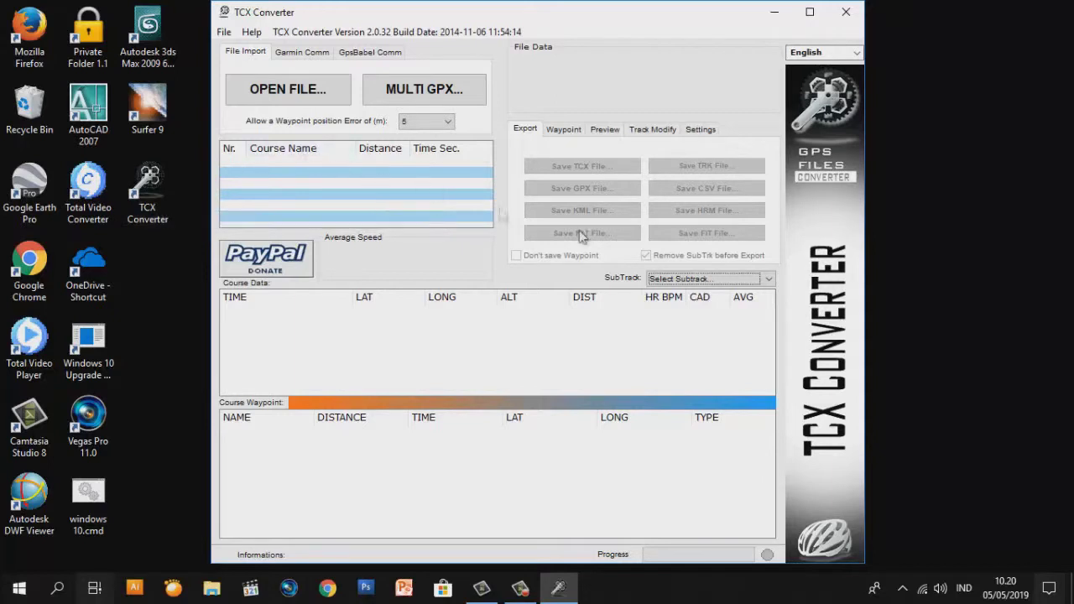
Open Jalur.kml from the PETA KONTUR folder in TCX Converter
{"action": "left_click", "coordinate": [288, 93]}
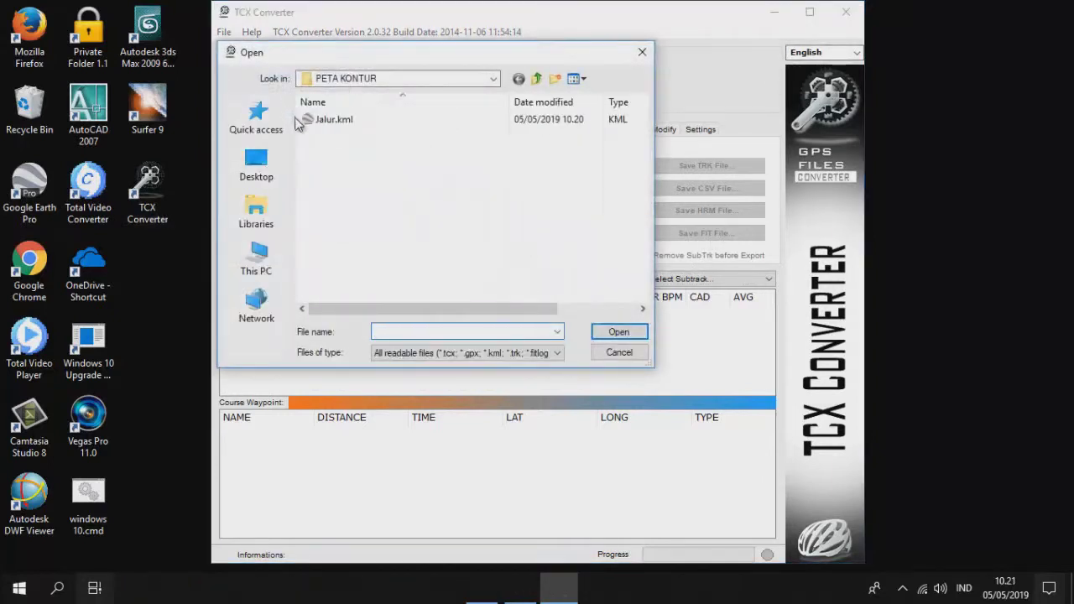
{"action": "left_click", "coordinate": [334, 119]}
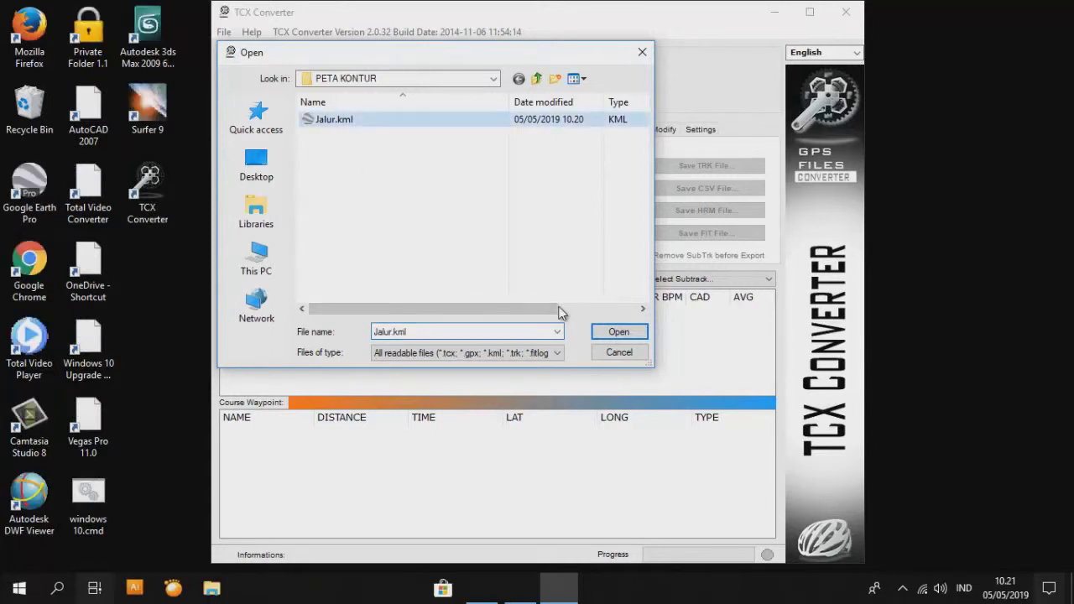
{"action": "left_click", "coordinate": [618, 332]}
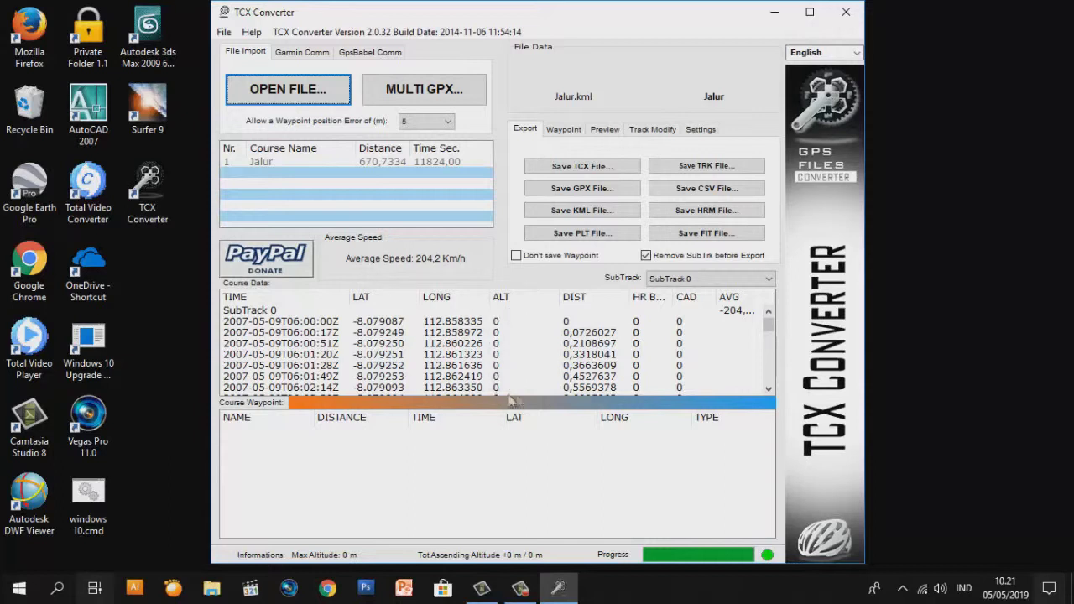
Update the altitude of all Jalur track points from the online data and review the altitude values
{"action": "left_click", "coordinate": [649, 131]}
{"action": "left_click", "coordinate": [551, 156]}
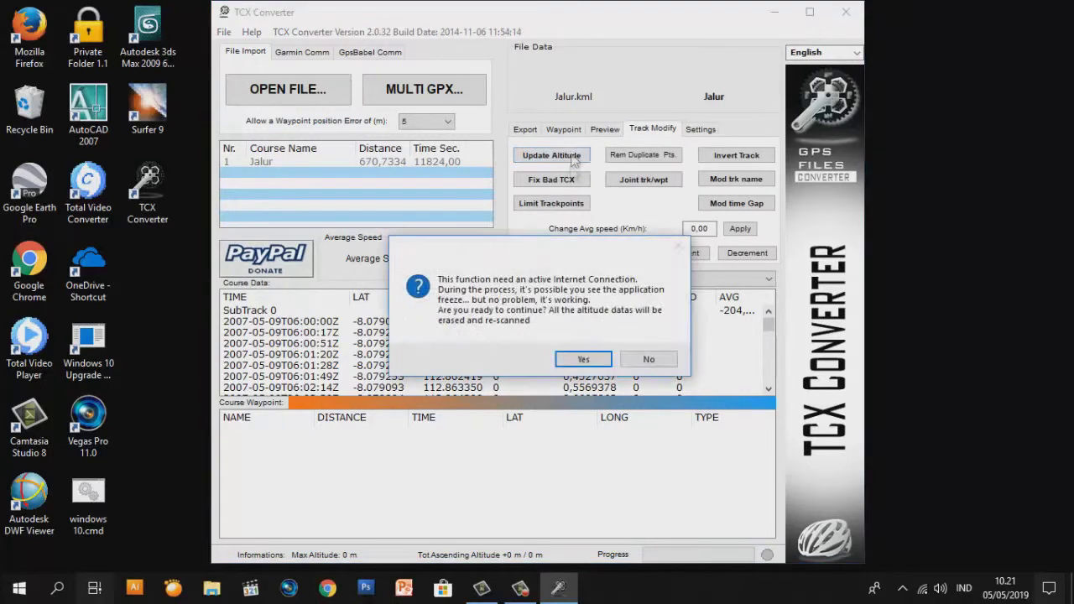
{"action": "left_click", "coordinate": [574, 359]}
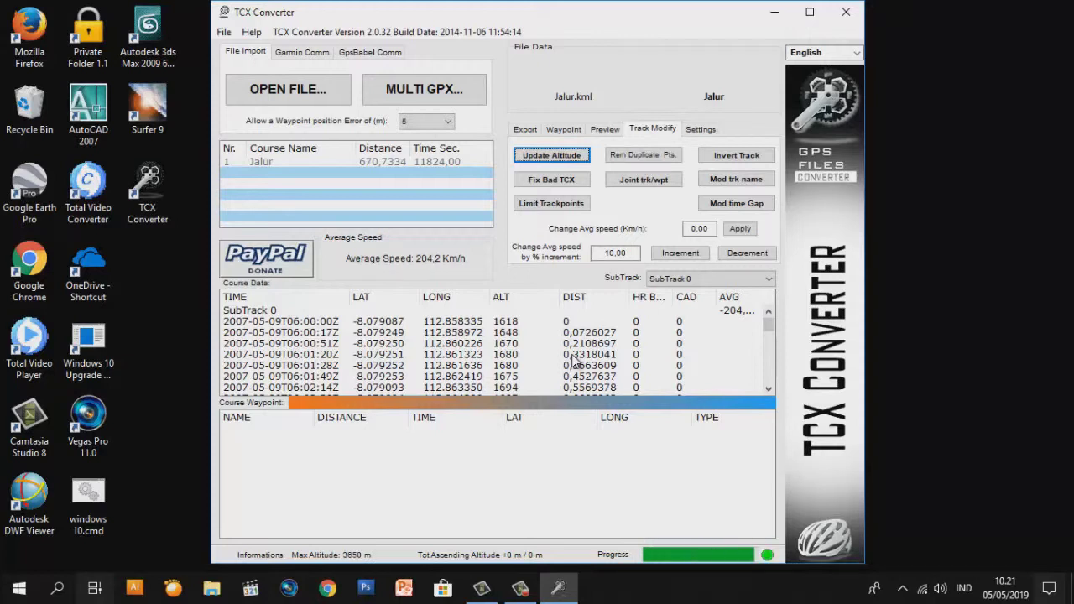
{"action": "scroll", "coordinate": [576, 327], "scroll_direction": "down", "scroll_amount": 20}
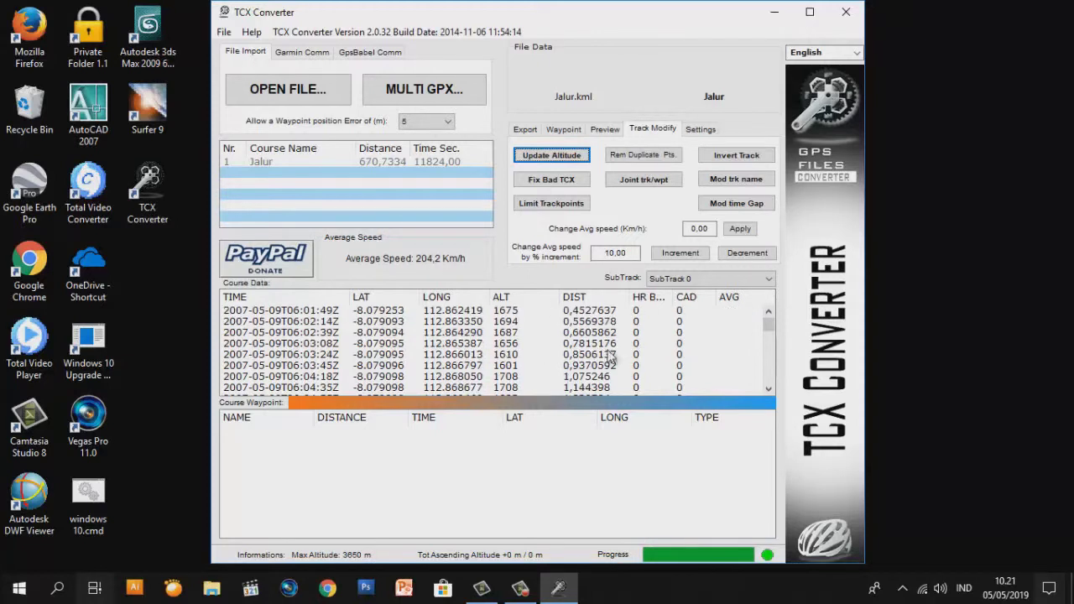
{"action": "scroll", "coordinate": [686, 365], "scroll_direction": "down", "scroll_amount": 5}
{"action": "mouse_move", "coordinate": [769, 329]}
{"action": "left_mouse_down"}
{"action": "mouse_move", "coordinate": [765, 389]}
{"action": "mouse_move", "coordinate": [769, 318]}
{"action": "left_mouse_up"}
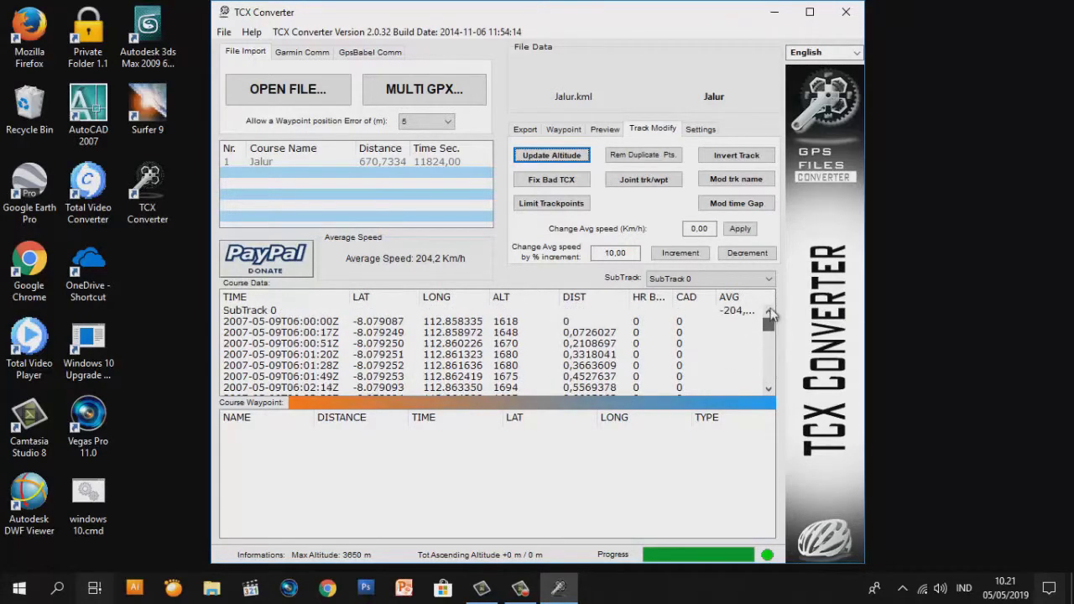
Export the track as Jalur.csv to the PETA KONTUR folder with ";" as cell separator, and close TCX Converter
{"action": "left_click", "coordinate": [525, 130]}
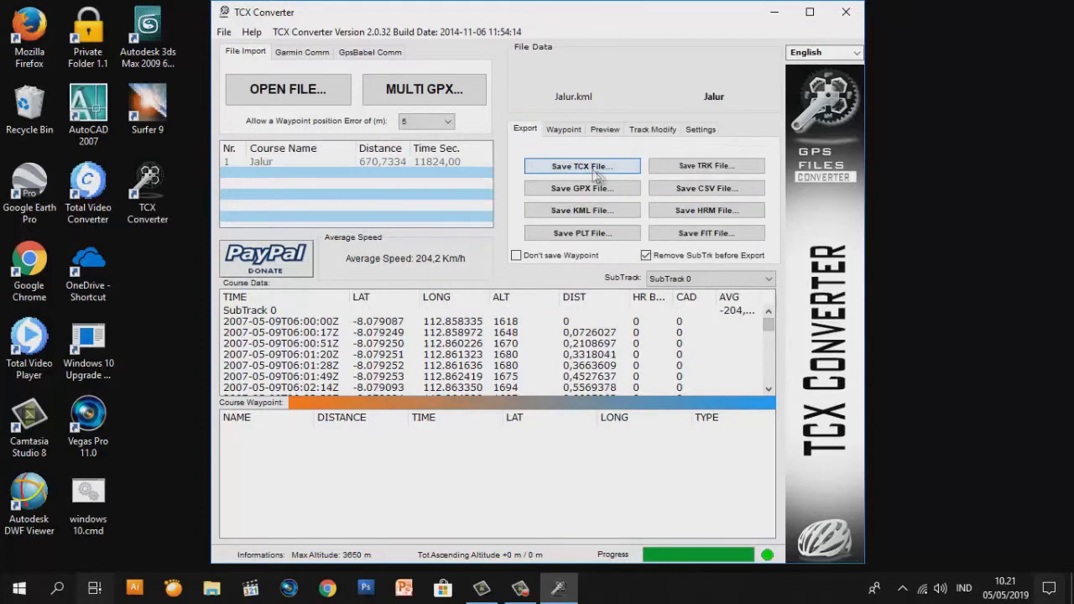
{"action": "left_click", "coordinate": [694, 189]}
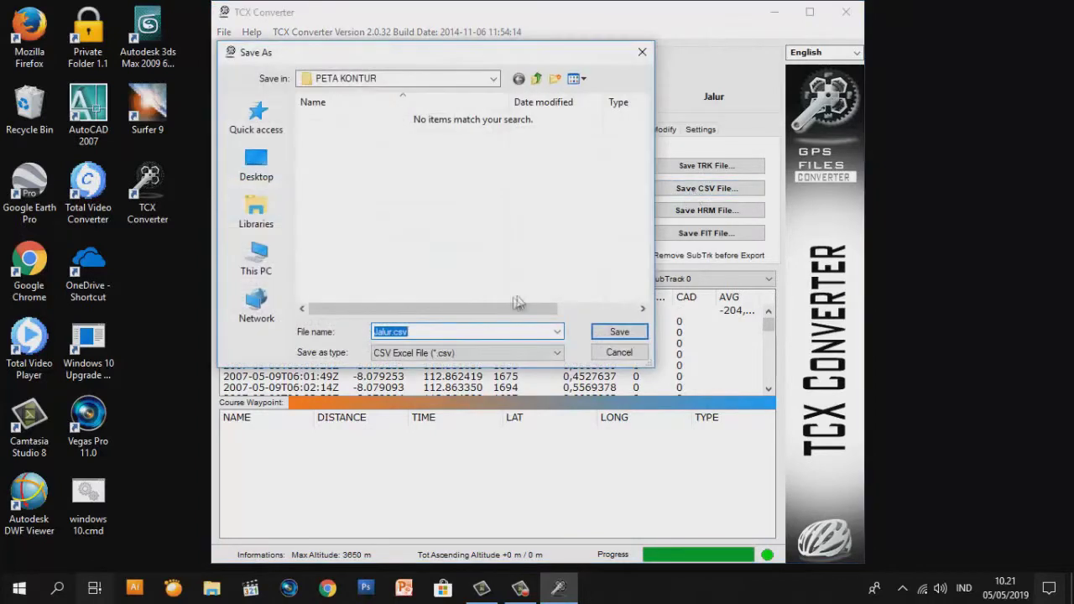
{"action": "left_click", "coordinate": [390, 331]}
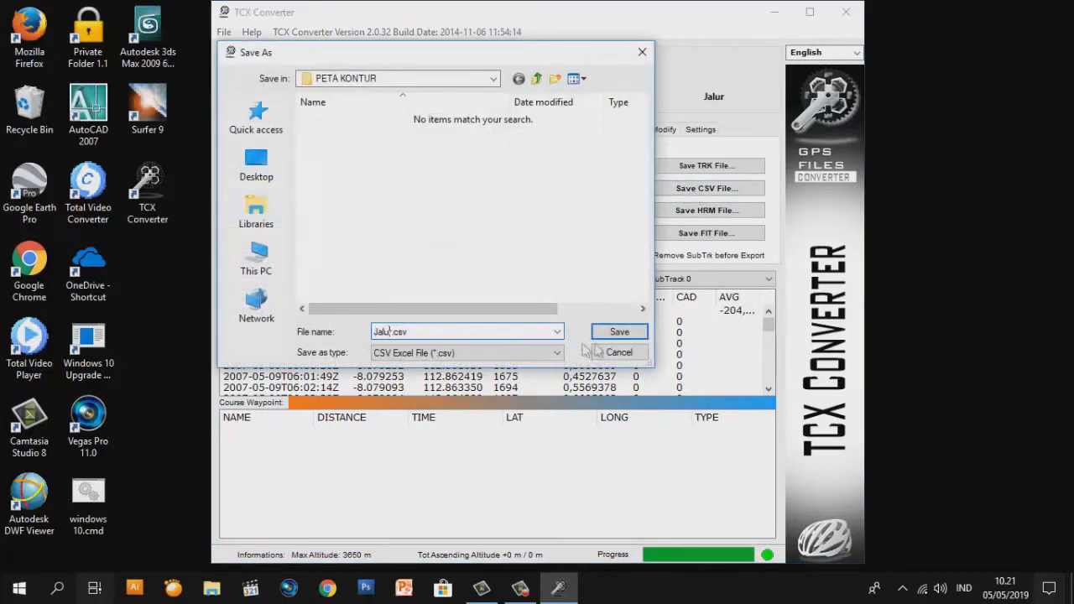
{"action": "left_click", "coordinate": [618, 332]}
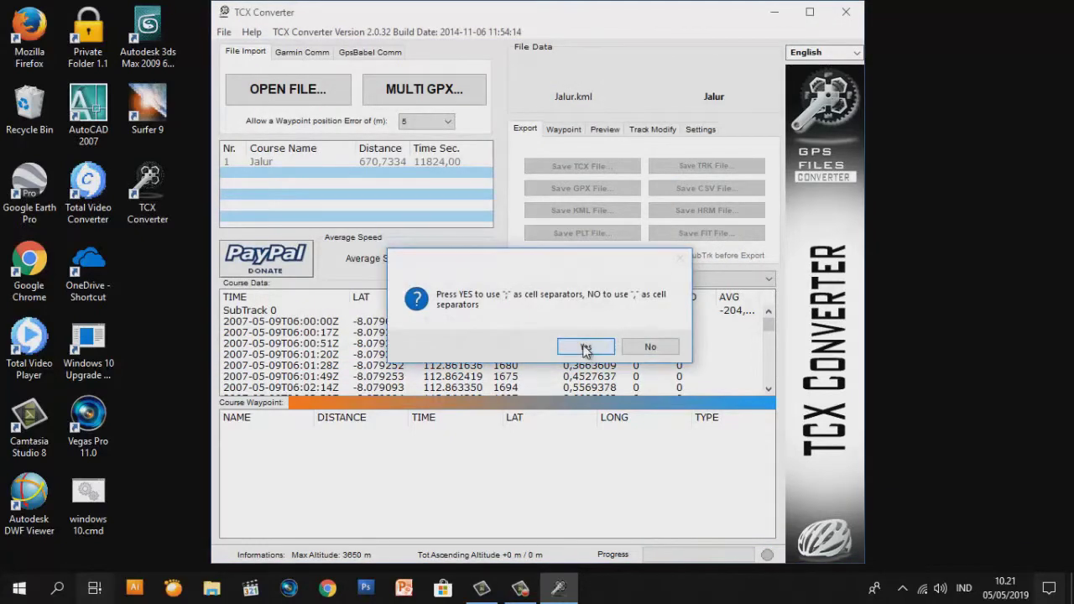
{"action": "left_click", "coordinate": [586, 346]}
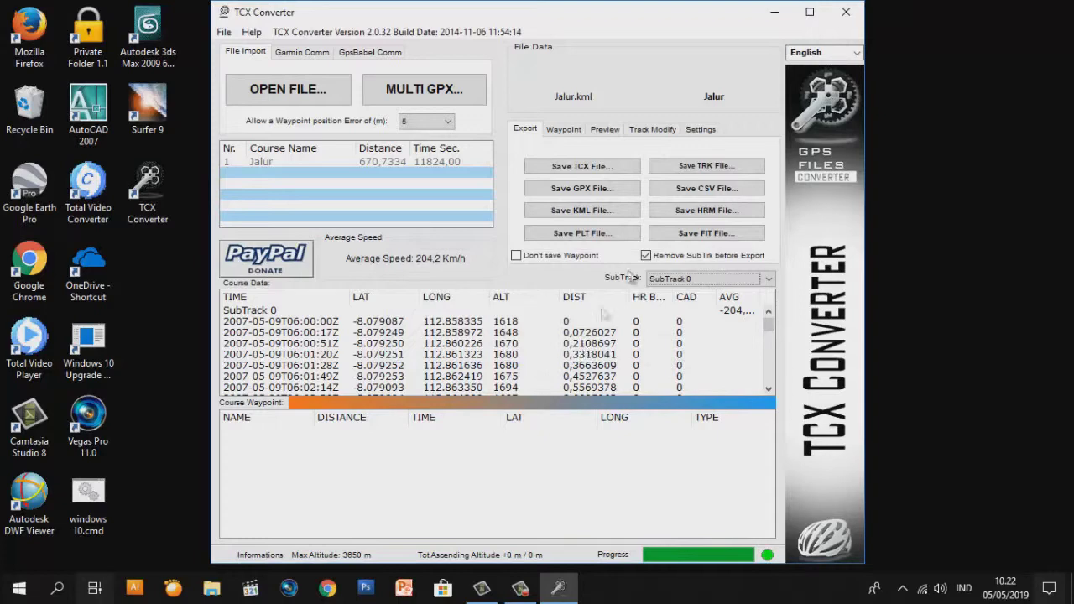
{"action": "left_click", "coordinate": [846, 12]}
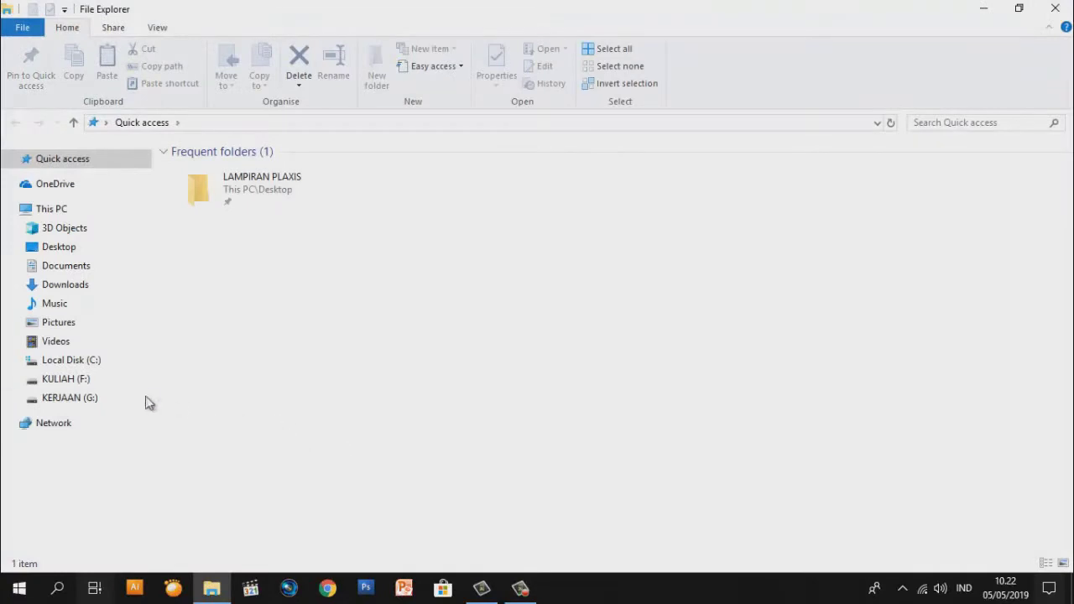
Open Jalur.csv from the PETA KONTUR folder on drive G: in Excel
{"action": "left_click", "coordinate": [96, 402]}
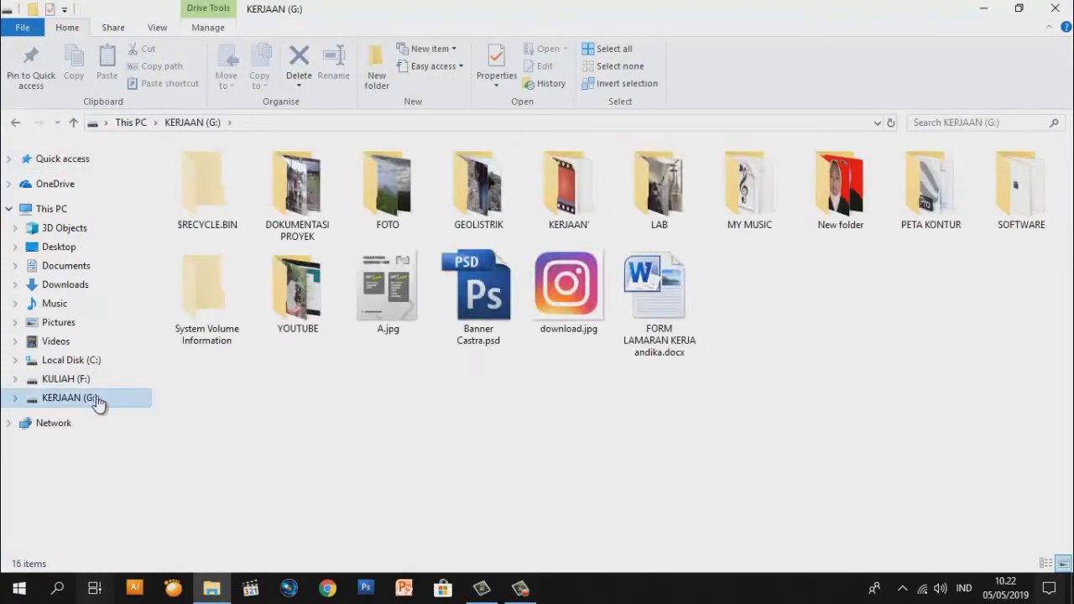
{"action": "double_click", "coordinate": [945, 213]}
{"action": "double_click", "coordinate": [283, 169]}
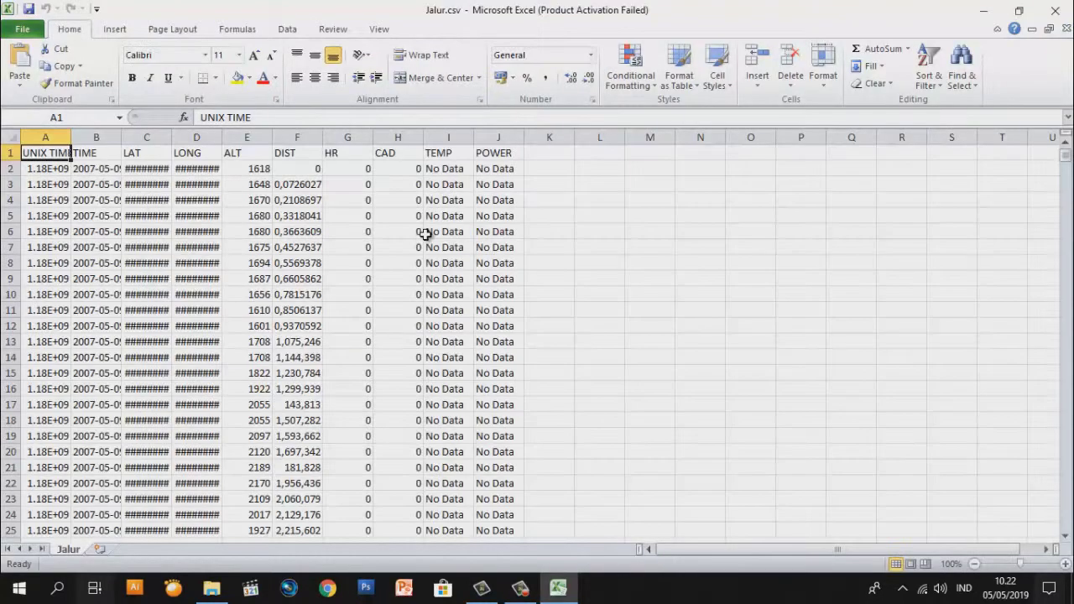
Widen the LAT and LONG columns enough to show their full coordinates
{"action": "left_click_drag", "start_coordinate": [433, 231], "coordinate": [434, 246]}
{"action": "left_click_drag", "start_coordinate": [222, 137], "coordinate": [247, 136]}
{"action": "left_click_drag", "start_coordinate": [172, 137], "coordinate": [213, 137]}
{"action": "left_click", "coordinate": [313, 247]}
Delete the UNIX TIME and TIME columns
{"action": "left_click_drag", "start_coordinate": [107, 137], "coordinate": [50, 139]}
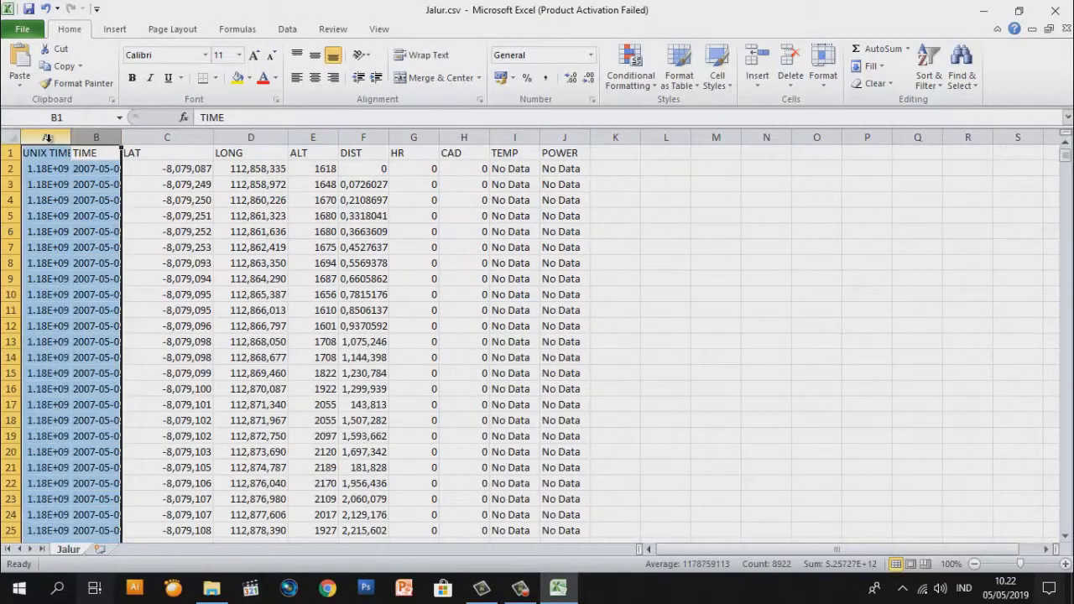
{"action": "right_click", "coordinate": [51, 139]}
{"action": "left_click", "coordinate": [89, 263]}
{"action": "left_click", "coordinate": [408, 310]}
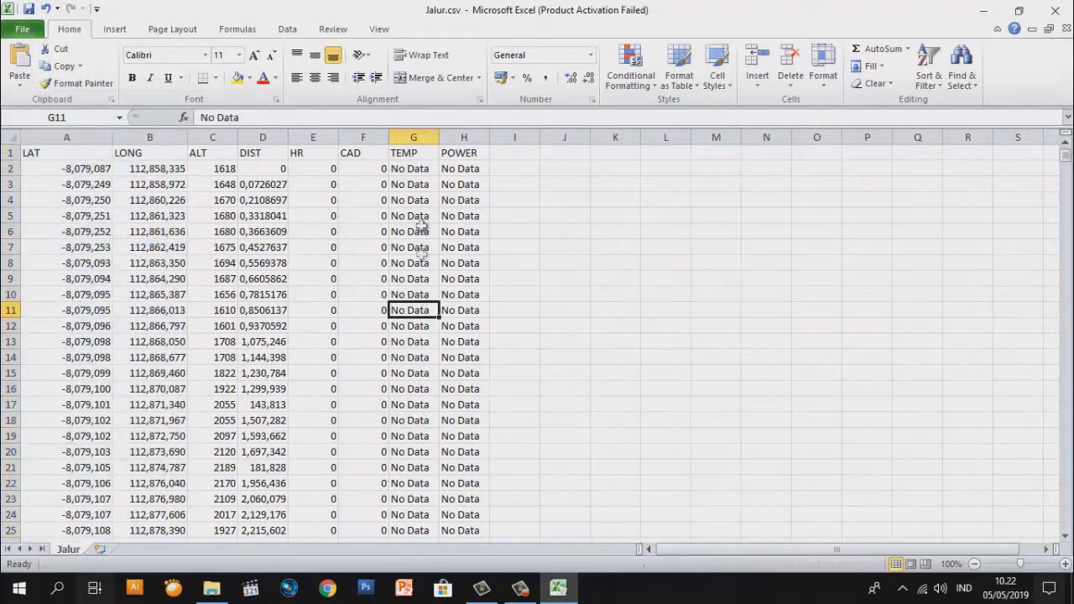
Delete the DIST, HR, CAD, TEMP and POWER columns
{"action": "left_click_drag", "start_coordinate": [464, 136], "coordinate": [262, 137]}
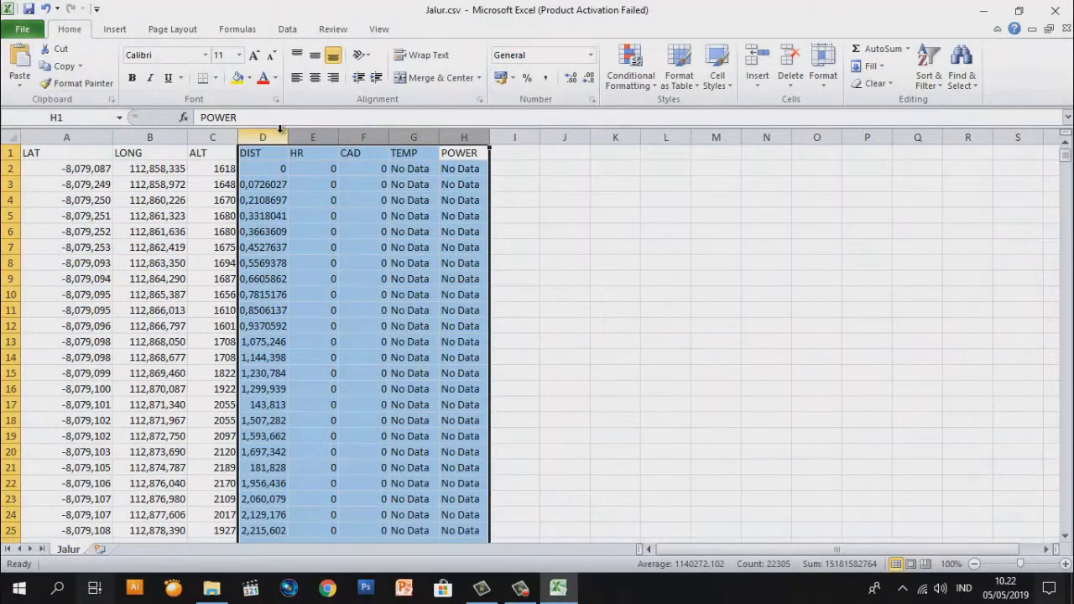
{"action": "right_click", "coordinate": [282, 137]}
{"action": "left_click", "coordinate": [328, 253]}
{"action": "left_click", "coordinate": [398, 307]}
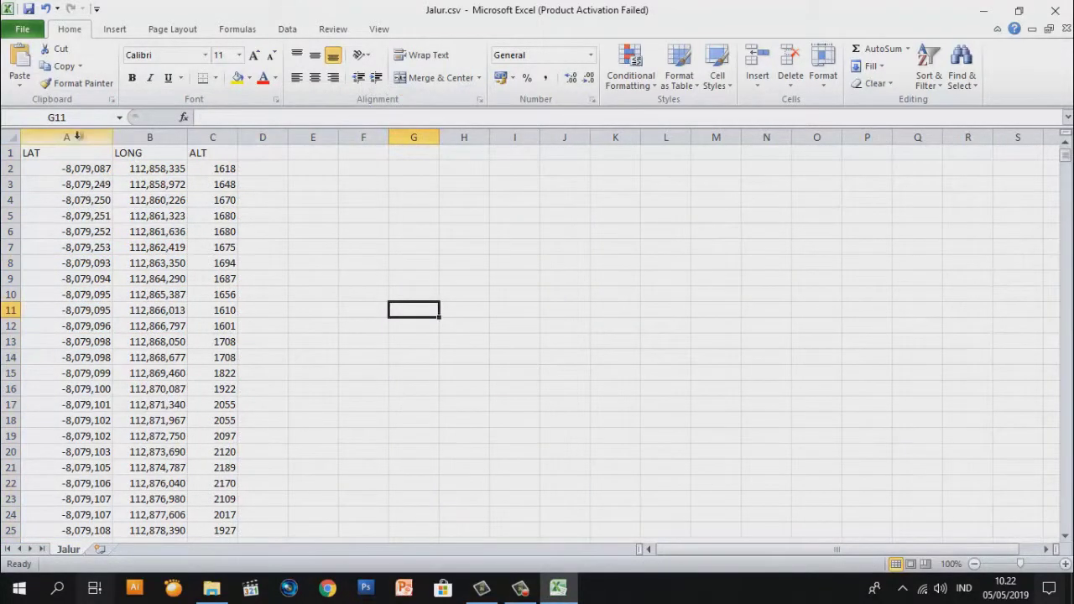
Centre the contents of the LAT, LONG and ALT columns
{"action": "left_click", "coordinate": [63, 138]}
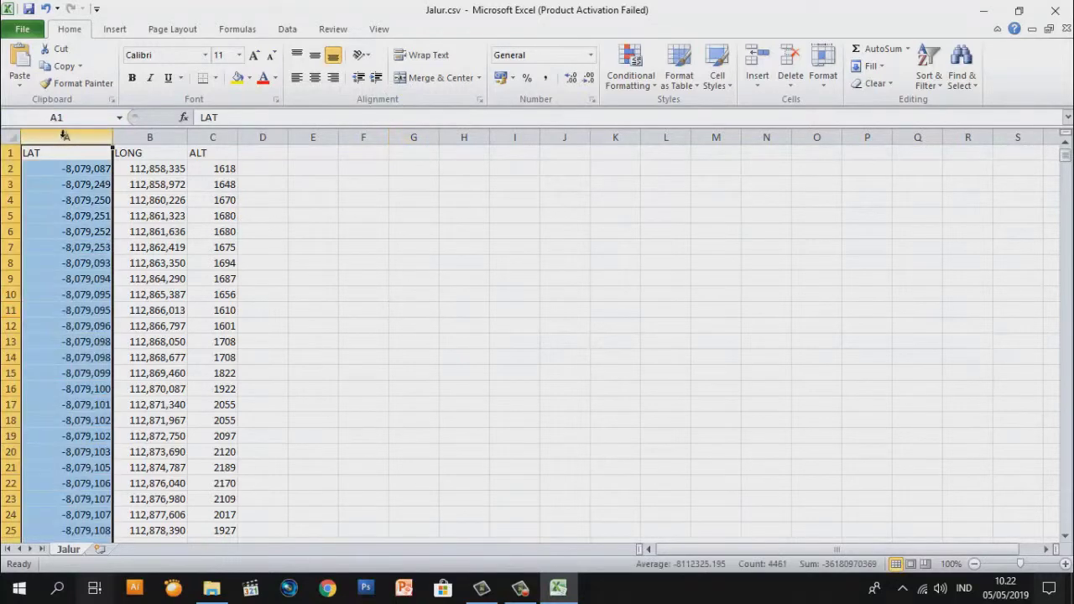
{"action": "left_click_drag", "start_coordinate": [74, 137], "coordinate": [212, 137]}
{"action": "left_click", "coordinate": [314, 77]}
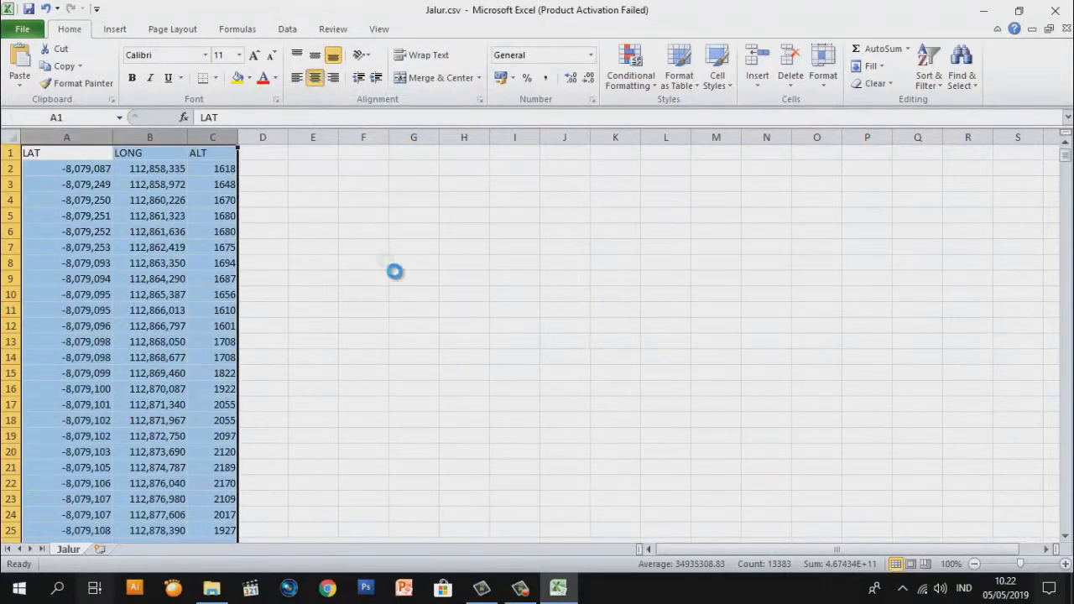
{"action": "left_click", "coordinate": [383, 277]}
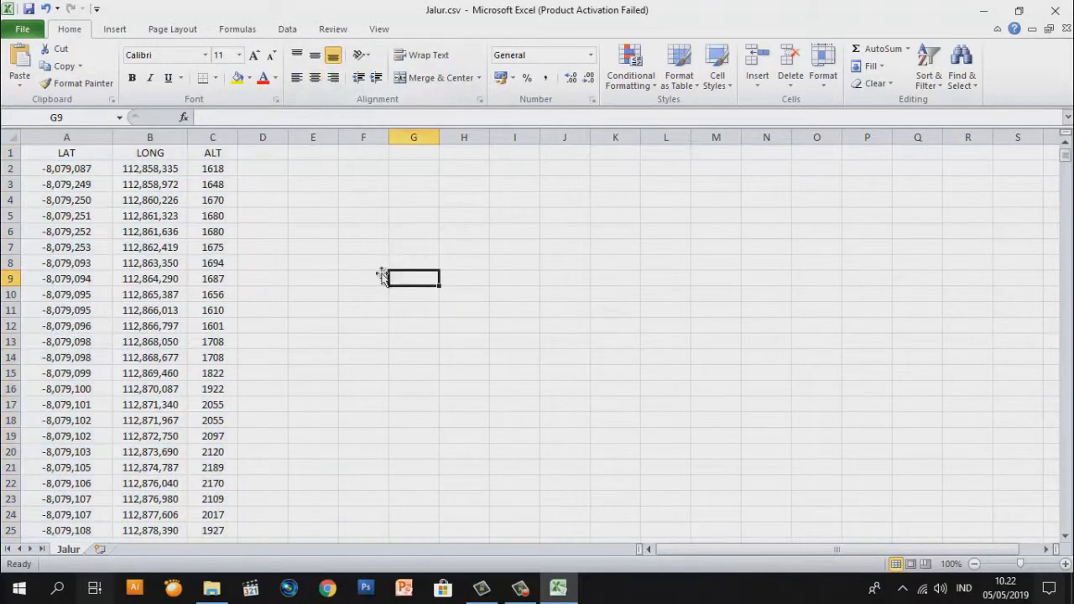
Save the workbook under the new name Jalur1.csv in the PETA KONTUR folder, keeping the comma-delimited CSV format
{"action": "left_click", "coordinate": [23, 30]}
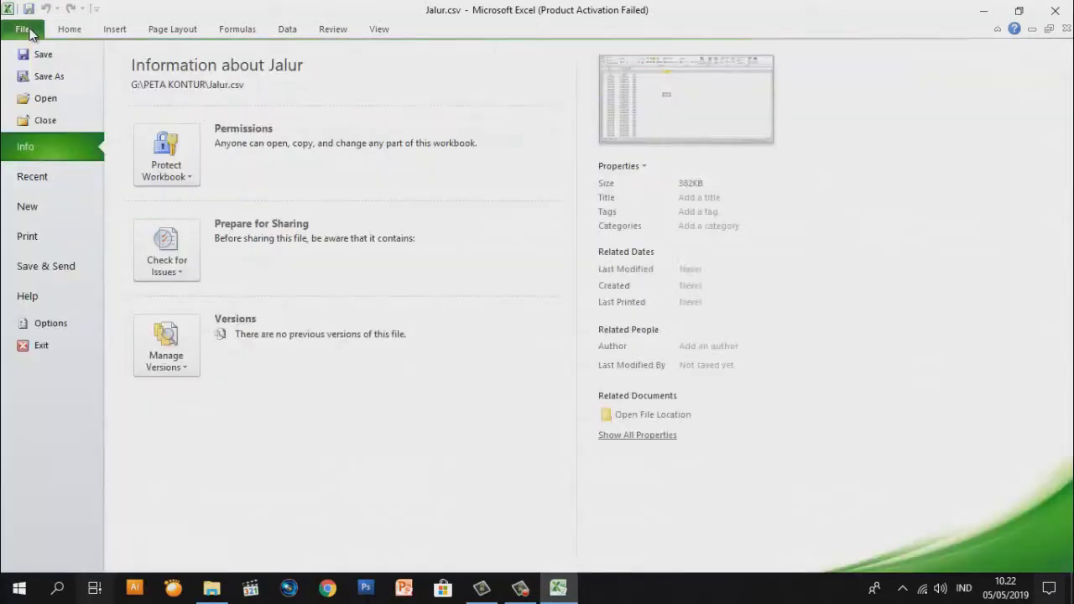
{"action": "left_click", "coordinate": [58, 75]}
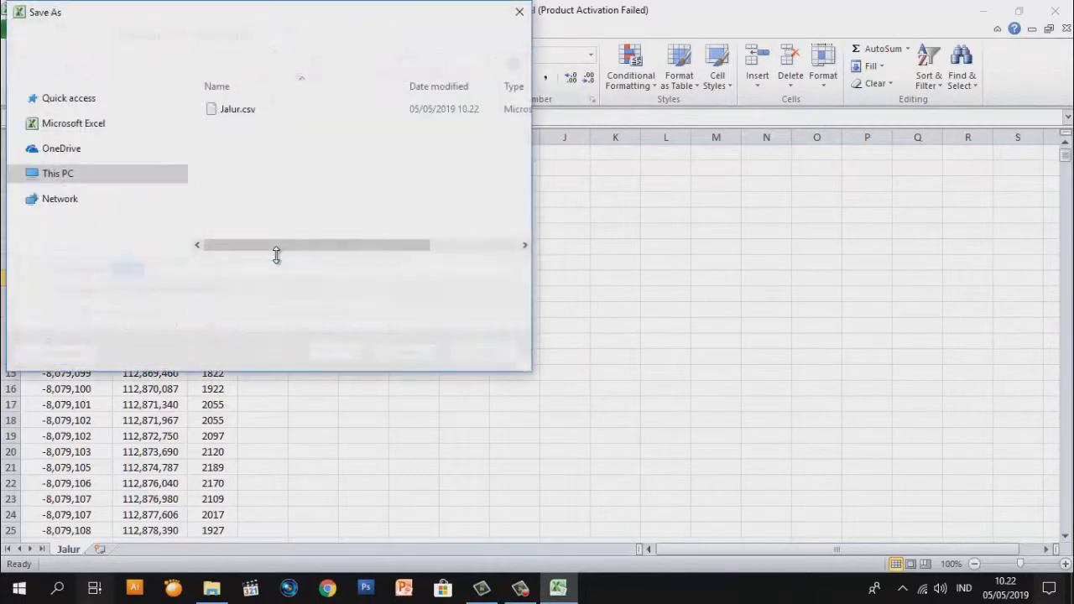
{"action": "left_click", "coordinate": [131, 268]}
{"action": "type", "text": "1.csv"}
{"action": "left_click", "coordinate": [400, 362]}
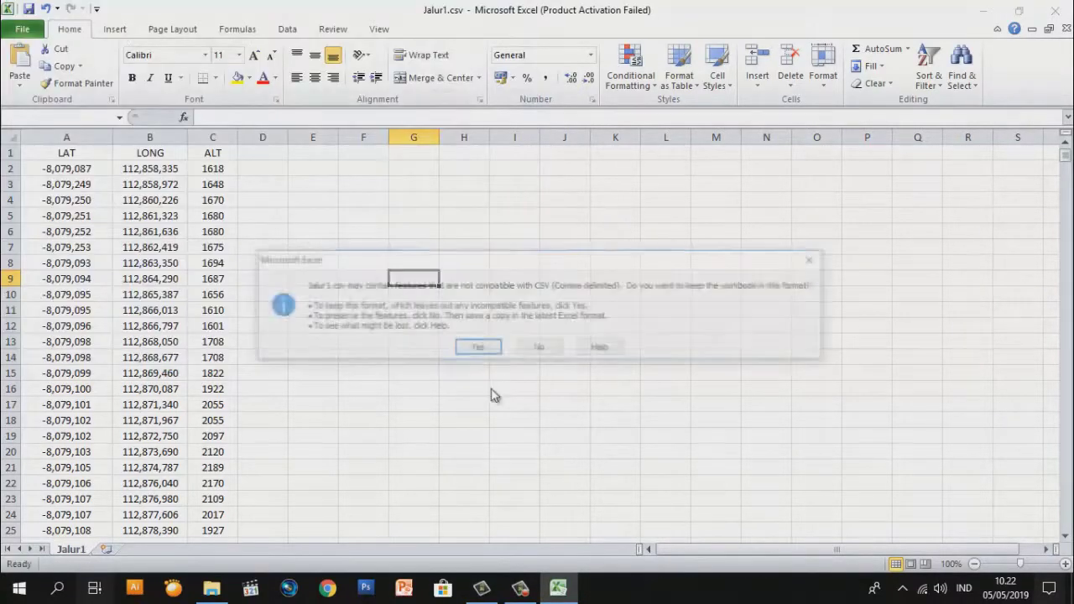
{"action": "left_click", "coordinate": [480, 351]}
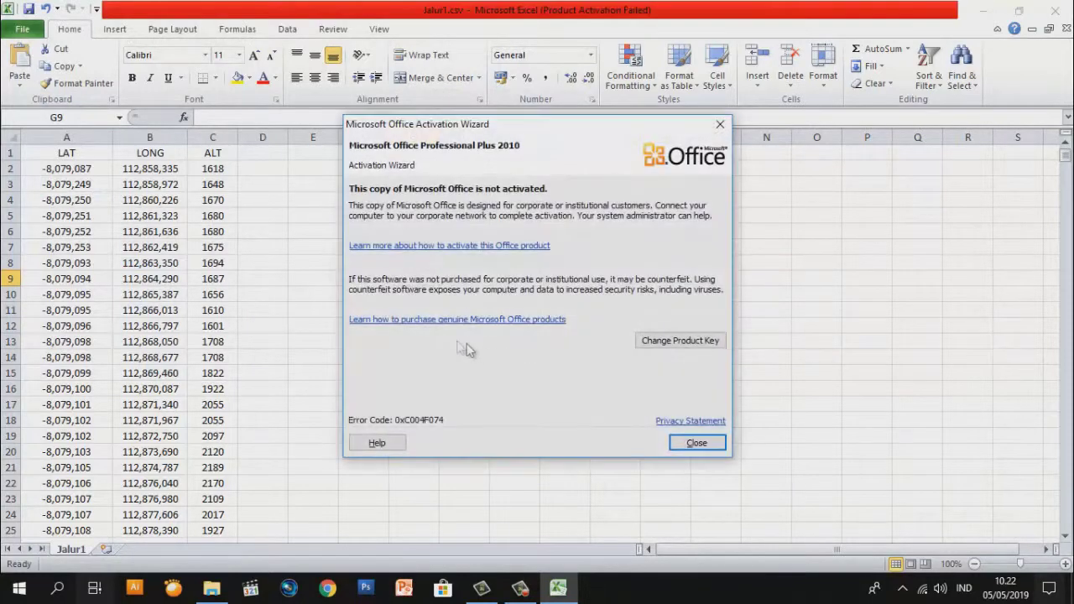
Dismiss the Office activation wizard and minimise the workbook to return to the PETA KONTUR folder
{"action": "left_click", "coordinate": [697, 443]}
{"action": "left_click", "coordinate": [476, 375]}
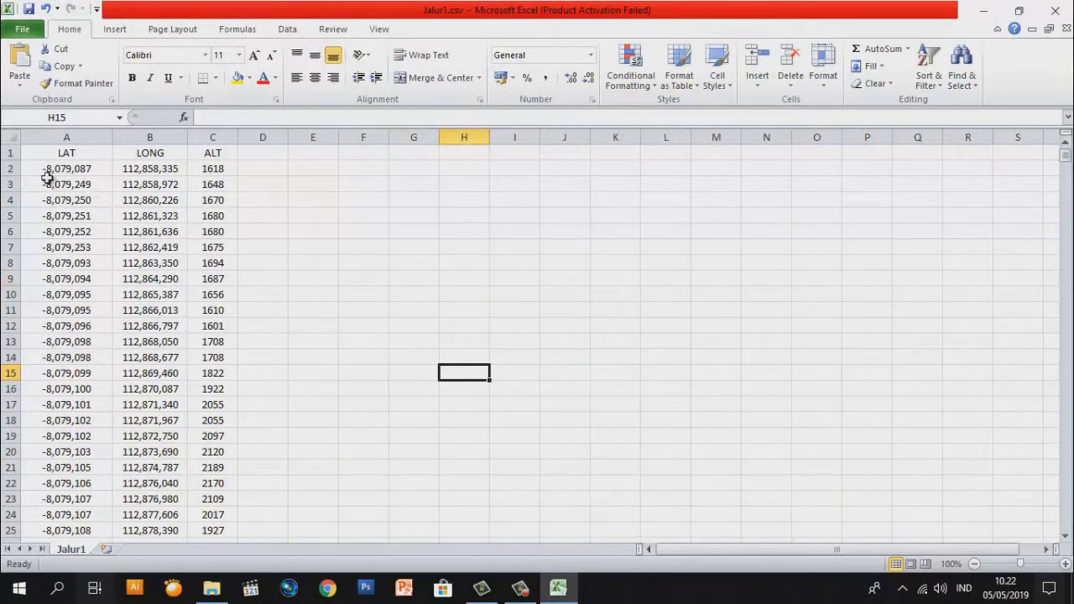
{"action": "left_click", "coordinate": [564, 453]}
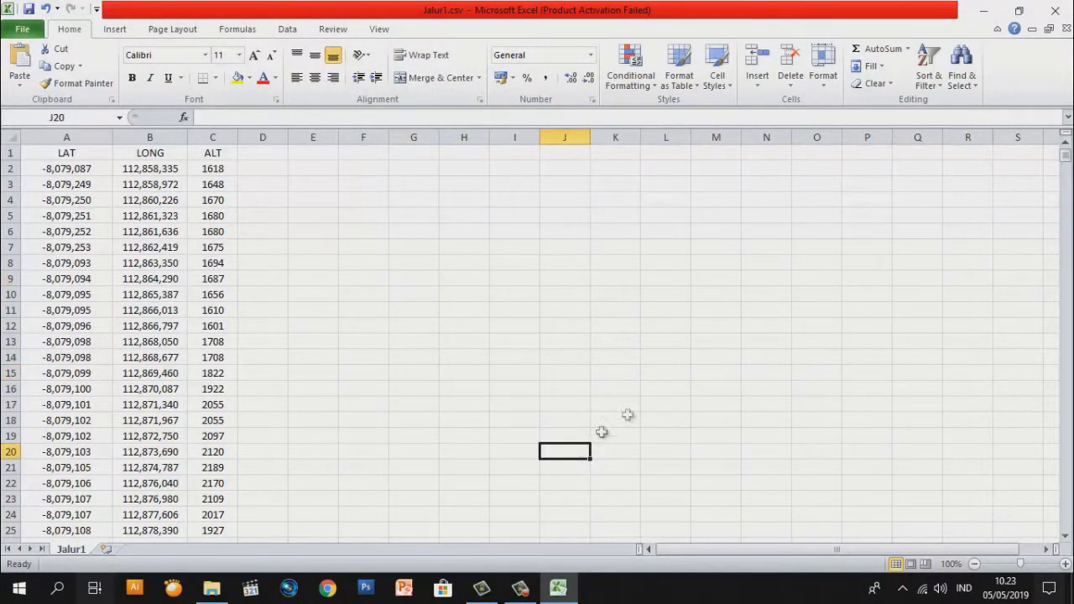
{"action": "left_click", "coordinate": [984, 11]}
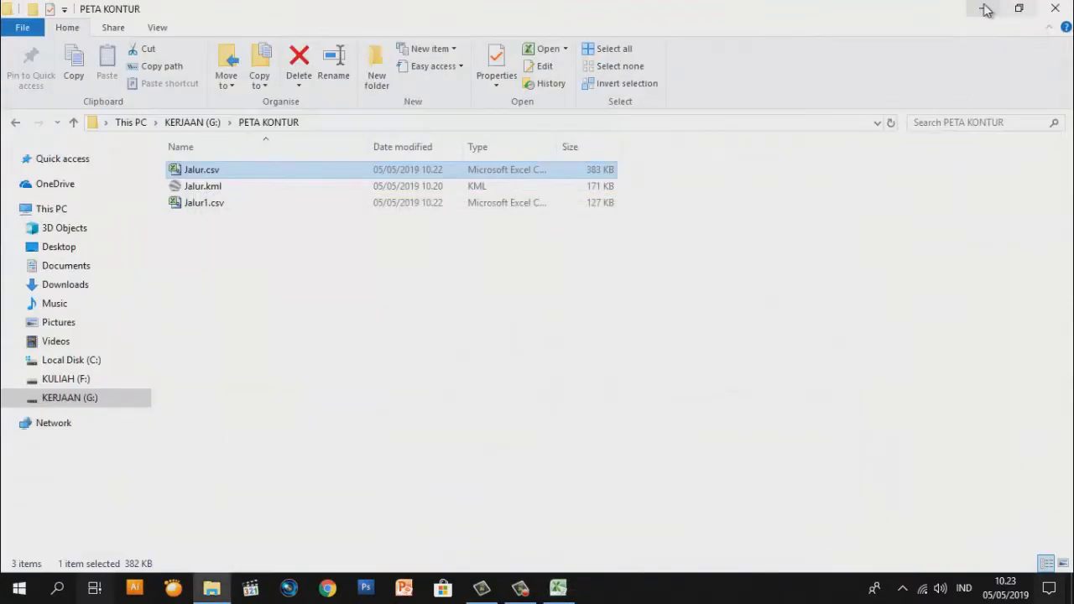
Minimise the PETA KONTUR folder, launch Surfer 9 from the desktop and cancel its Internet Update check
{"action": "left_click", "coordinate": [984, 9]}
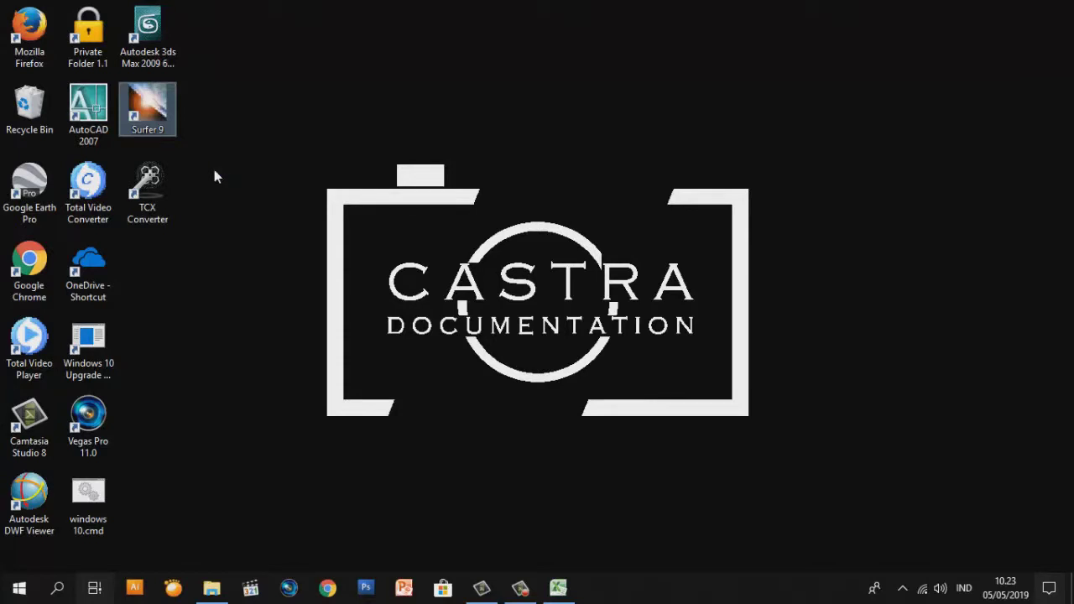
{"action": "key", "text": "Return"}
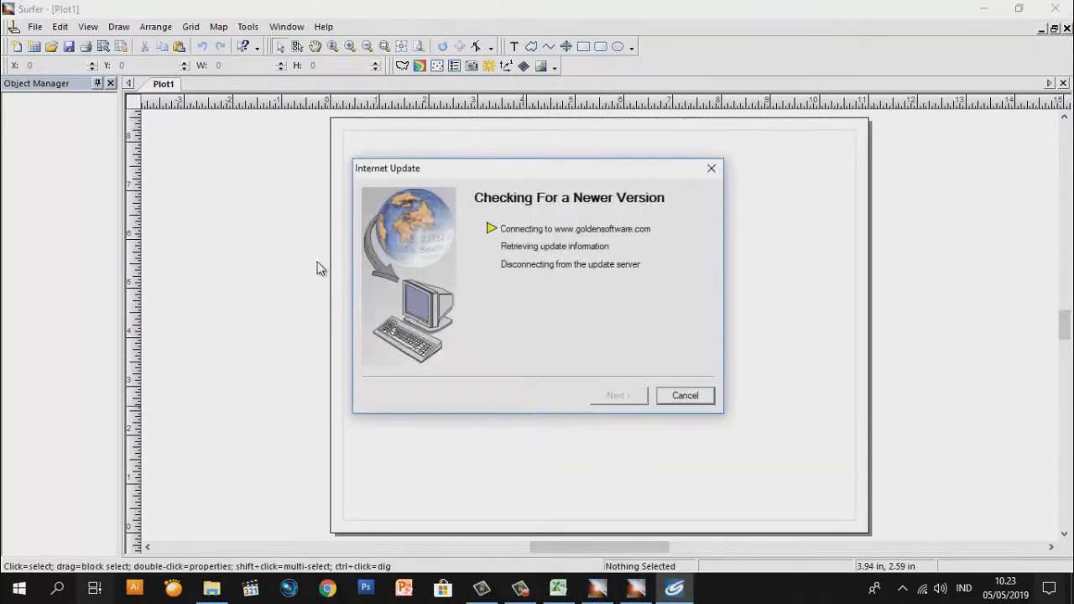
{"action": "left_click", "coordinate": [679, 401]}
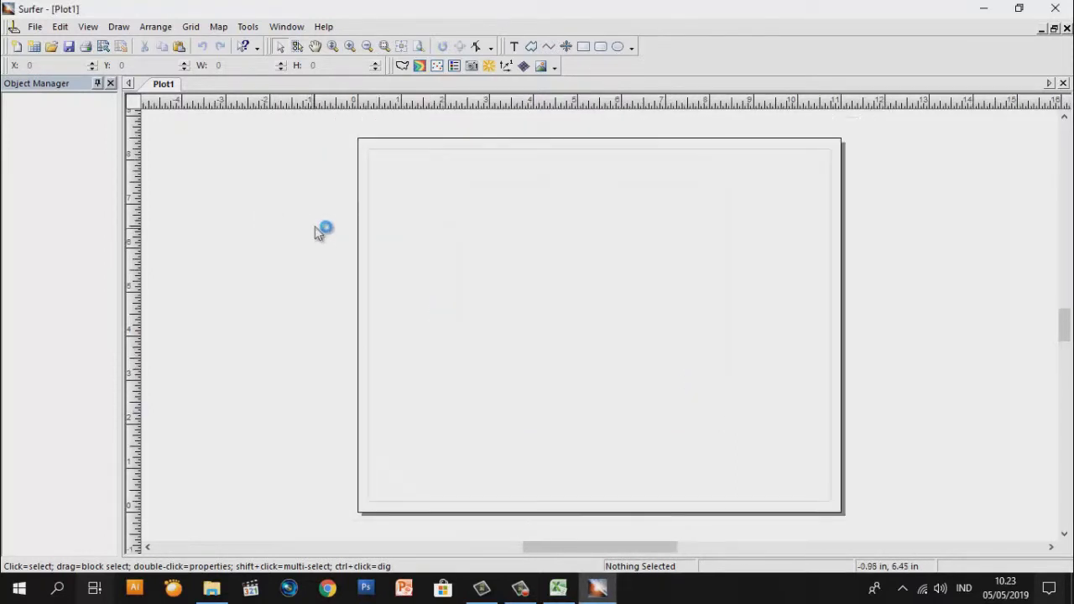
Create a new blank worksheet alongside the empty plot
{"action": "left_click", "coordinate": [36, 26]}
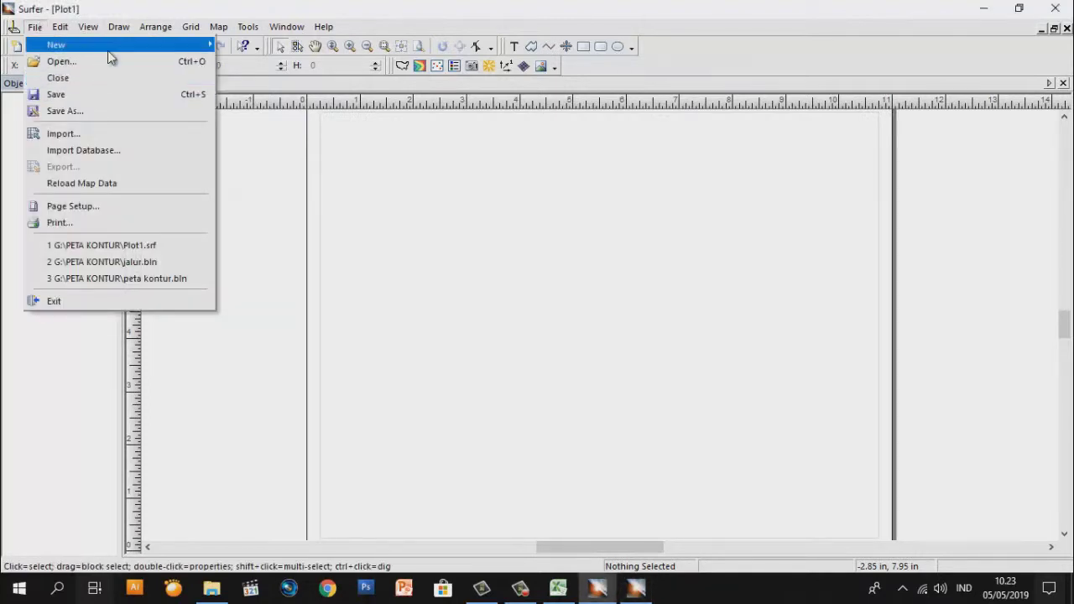
{"action": "mouse_move", "coordinate": [109, 50]}
{"action": "left_click", "coordinate": [265, 61]}
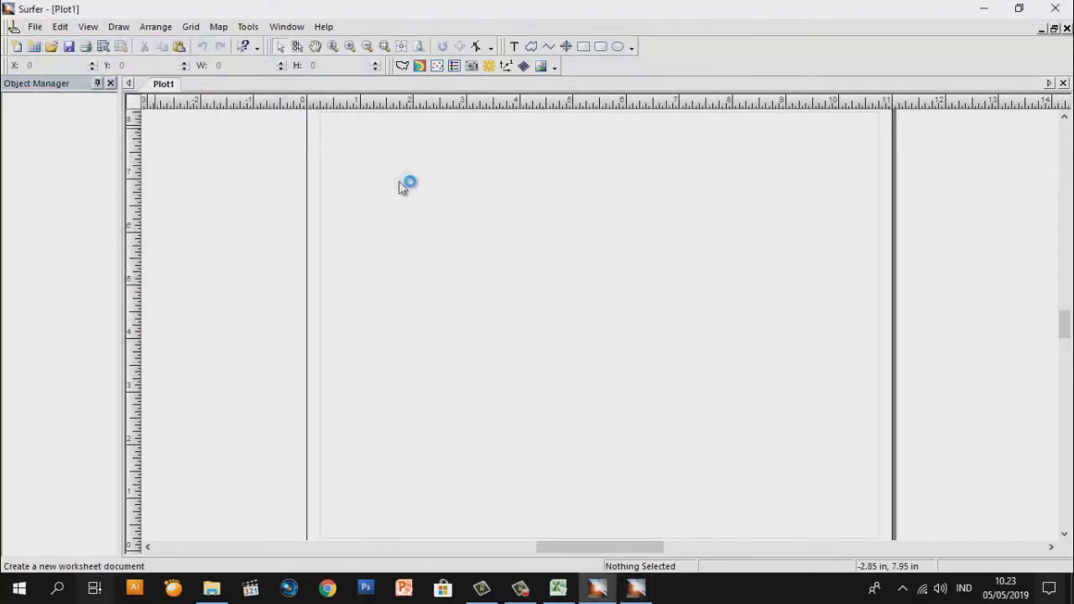
{"action": "left_click", "coordinate": [411, 221]}
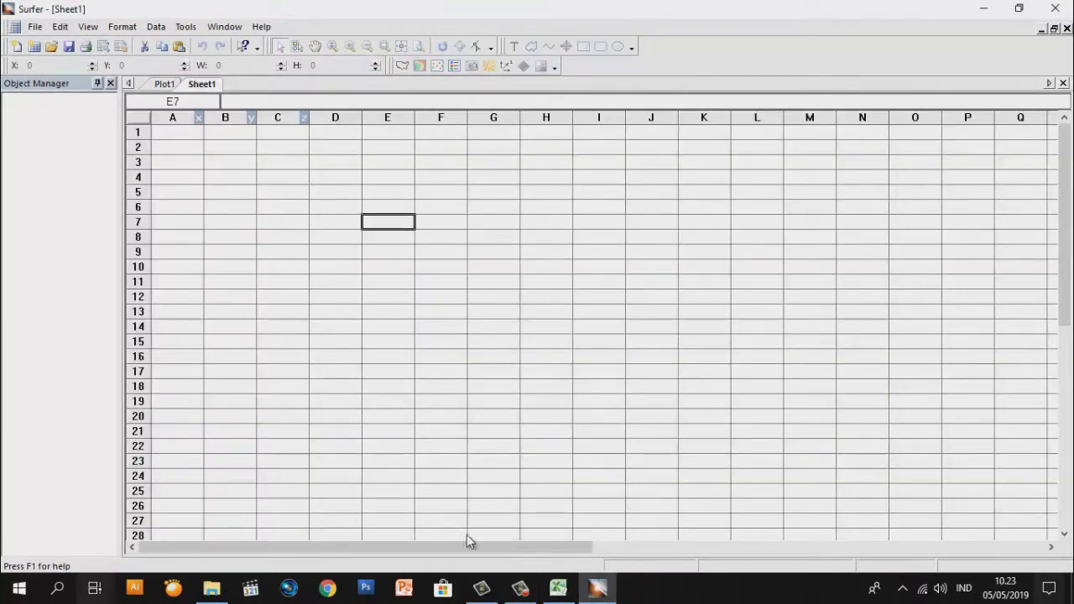
Switch to the Jalur1.csv workbook in Excel and copy the LAT, LONG and ALT columns from the header row through row 4461
{"action": "left_click", "coordinate": [558, 588]}
{"action": "left_click", "coordinate": [474, 347]}
{"action": "left_click_drag", "start_coordinate": [72, 169], "coordinate": [210, 173]}
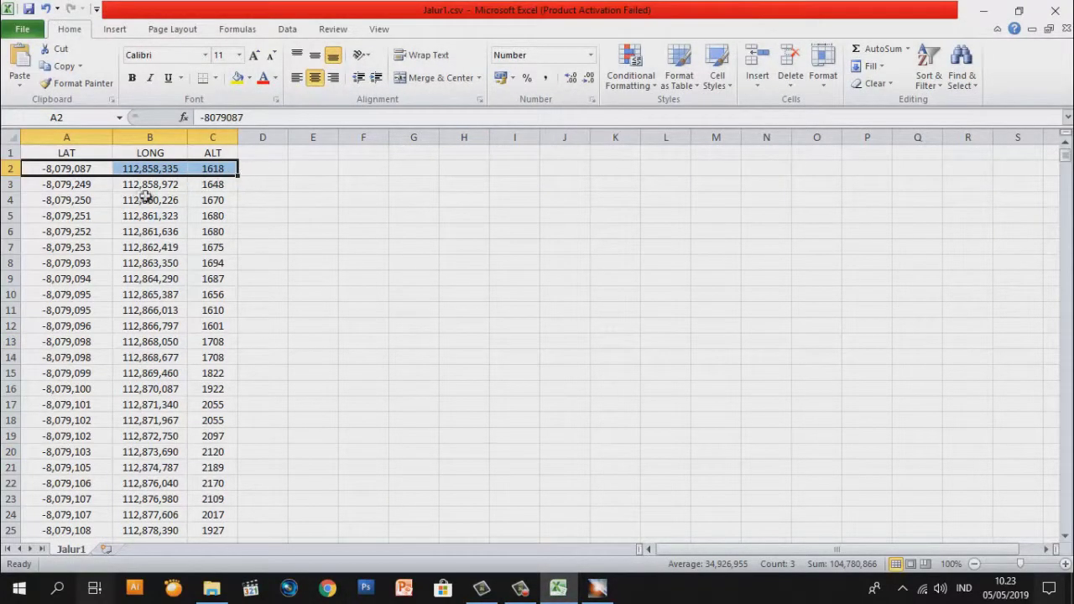
{"action": "left_click_drag", "start_coordinate": [88, 168], "coordinate": [217, 321]}
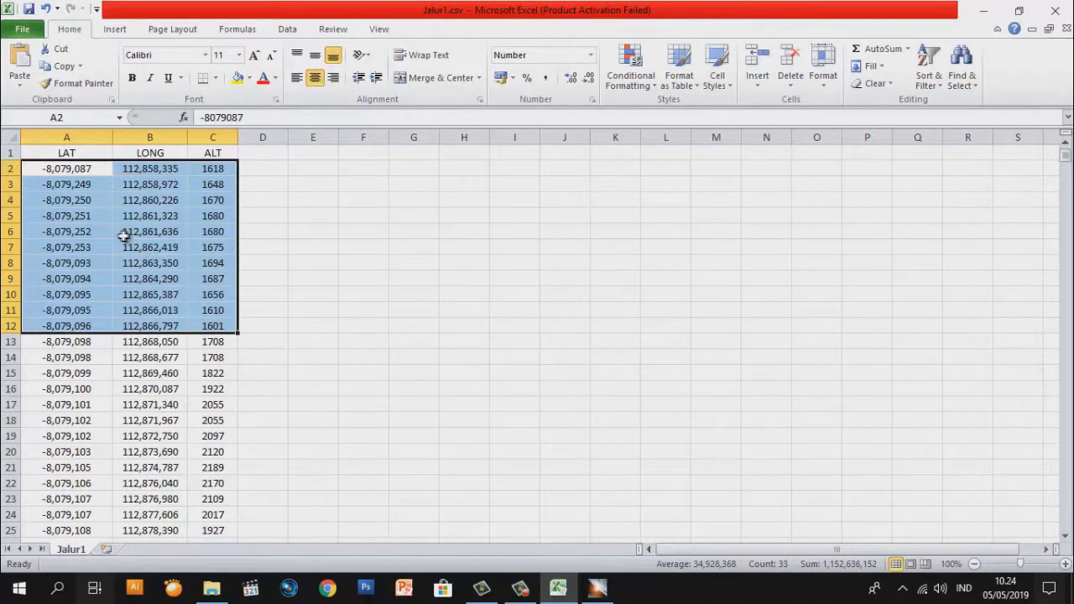
{"action": "left_click_drag", "start_coordinate": [237, 330], "coordinate": [243, 337]}
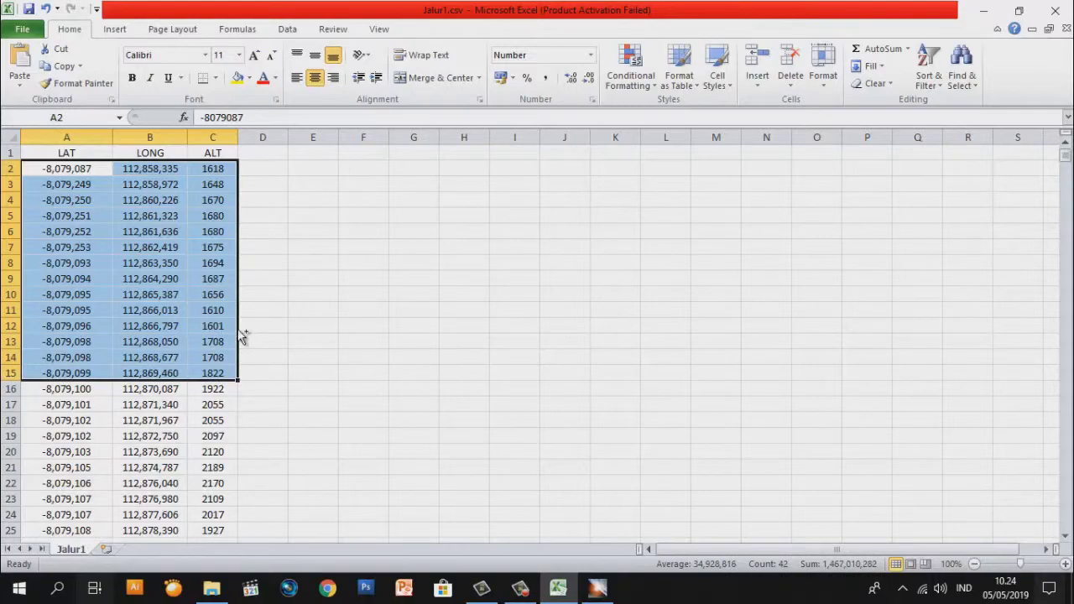
{"action": "key", "text": "ctrl+Down"}
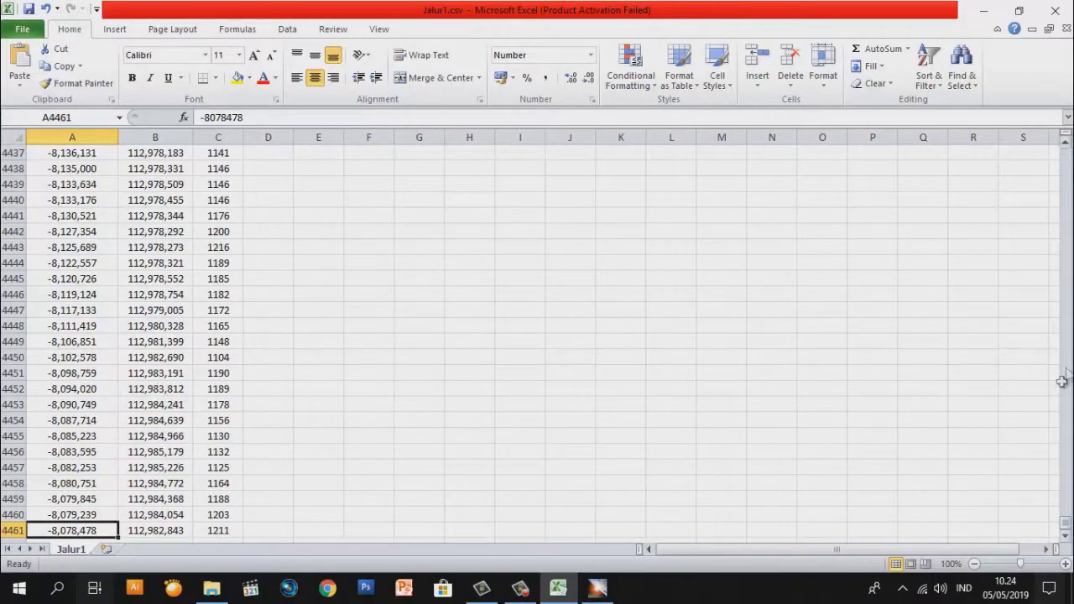
{"action": "left_click_drag", "start_coordinate": [1066, 534], "coordinate": [1065, 542]}
{"action": "left_click_drag", "start_coordinate": [213, 534], "coordinate": [58, 138]}
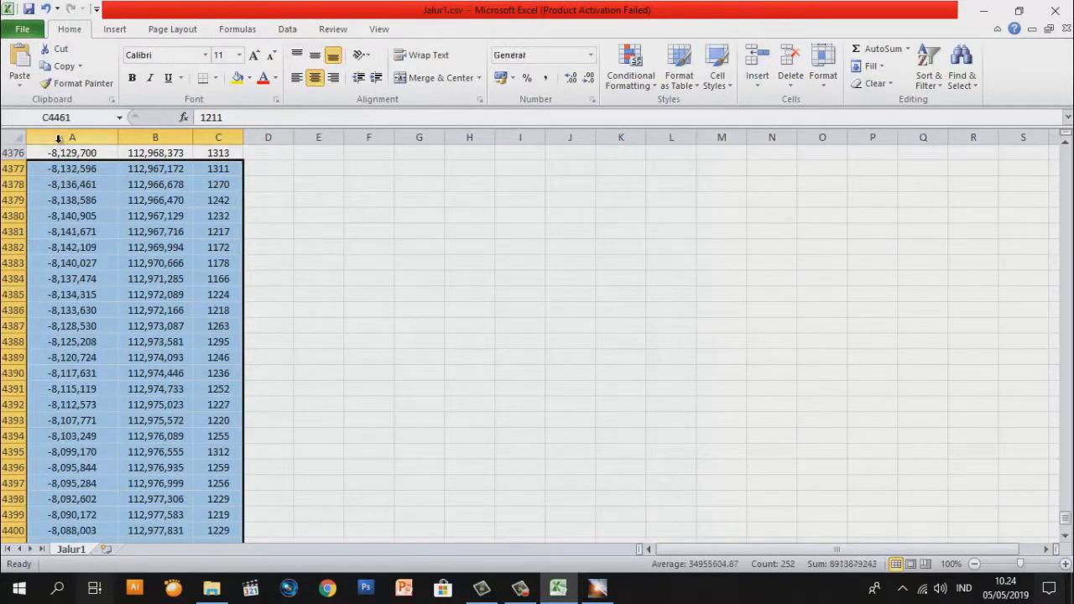
{"action": "key", "text": "ctrl+shift+Up"}
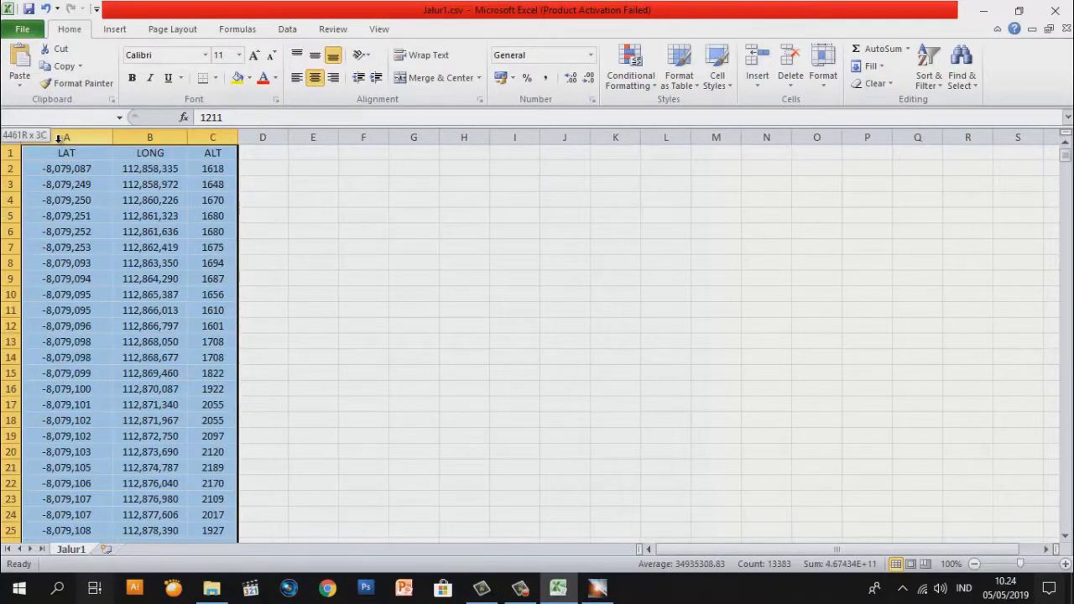
{"action": "mouse_move", "coordinate": [1065, 156]}
{"action": "left_mouse_down"}
{"action": "mouse_move", "coordinate": [1070, 522]}
{"action": "mouse_move", "coordinate": [1066, 156]}
{"action": "left_mouse_up"}
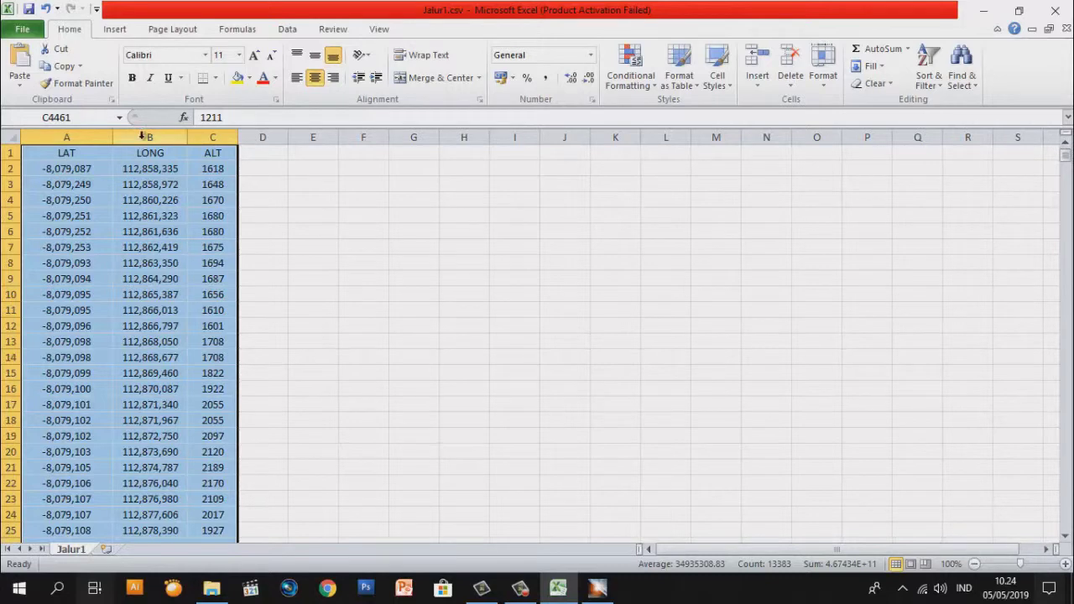
{"action": "key", "text": "ctrl+c"}
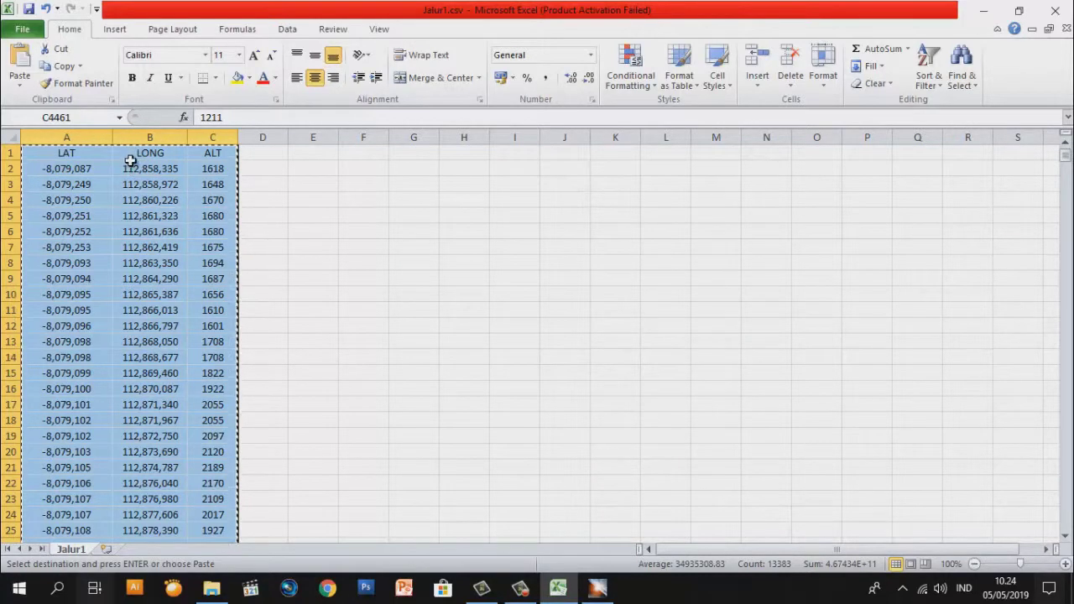
Undo the centring and the repeated-header fill in the LAT, LONG and ALT columns
{"action": "right_click", "coordinate": [131, 161]}
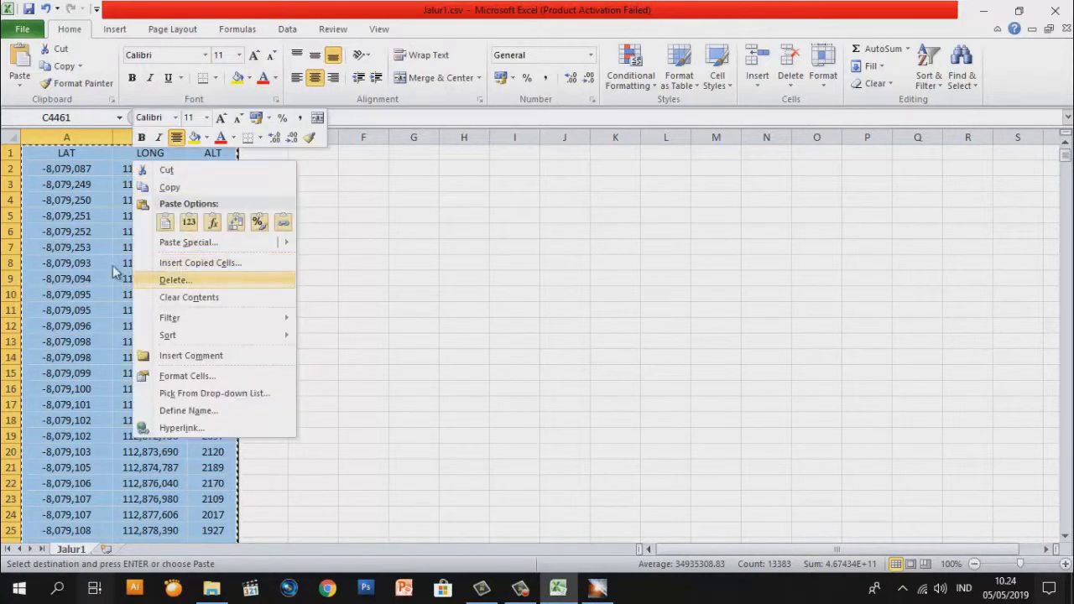
{"action": "key", "text": "Escape"}
{"action": "key", "text": "ctrl+z"}
{"action": "key", "text": "ctrl+z"}
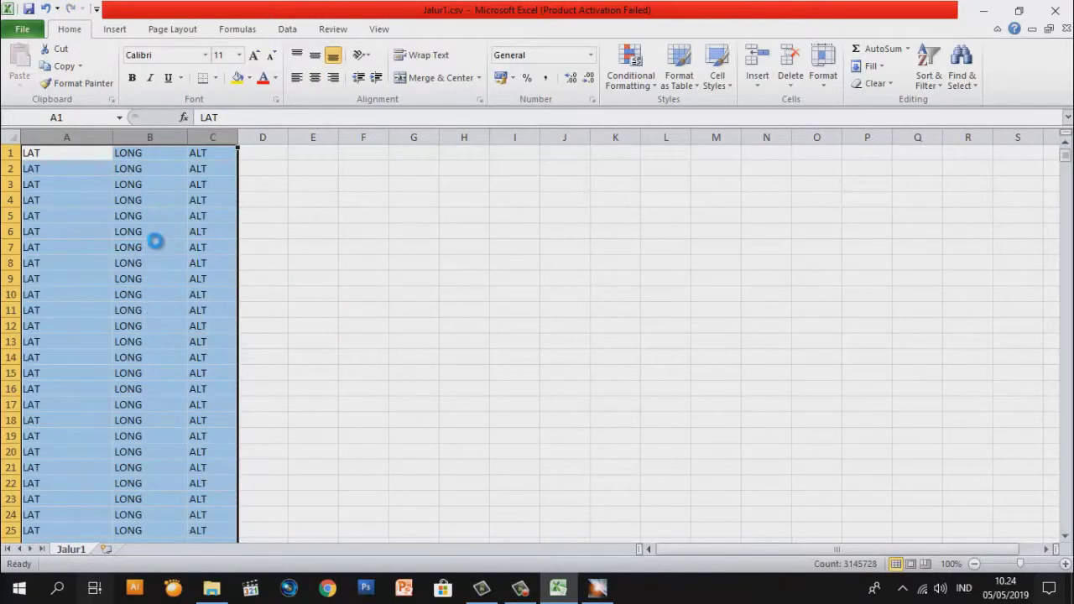
{"action": "key", "text": "ctrl+z"}
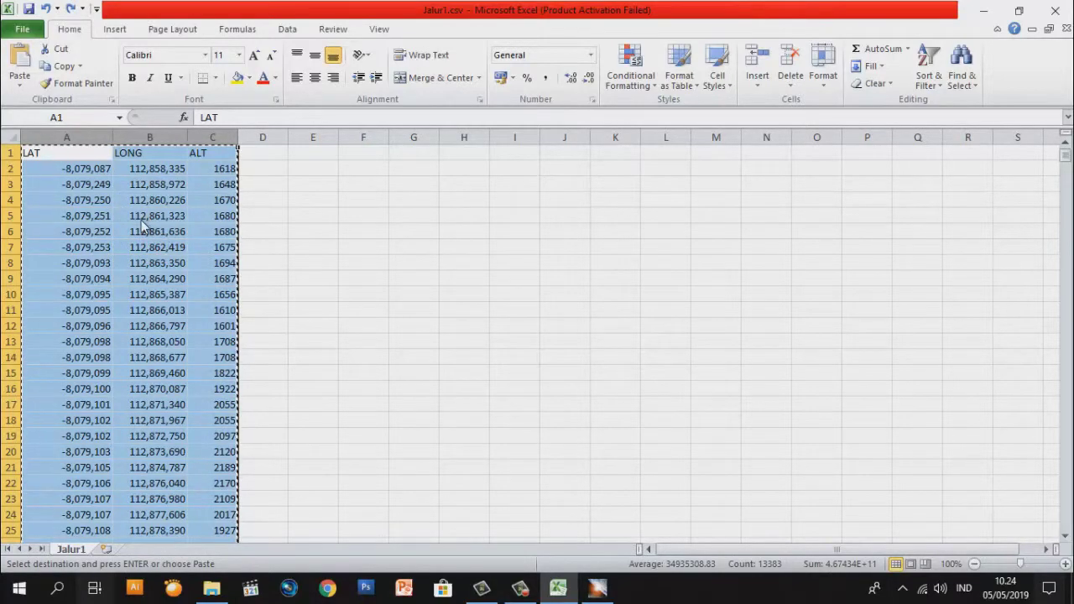
Copy the selected LAT, LONG and ALT columns and paste them into the Surfer worksheet starting at cell A1
{"action": "right_click", "coordinate": [142, 225]}
{"action": "left_click", "coordinate": [172, 247]}
{"action": "left_click", "coordinate": [597, 588]}
{"action": "left_click", "coordinate": [190, 132]}
{"action": "right_click", "coordinate": [192, 134]}
{"action": "left_click", "coordinate": [225, 178]}
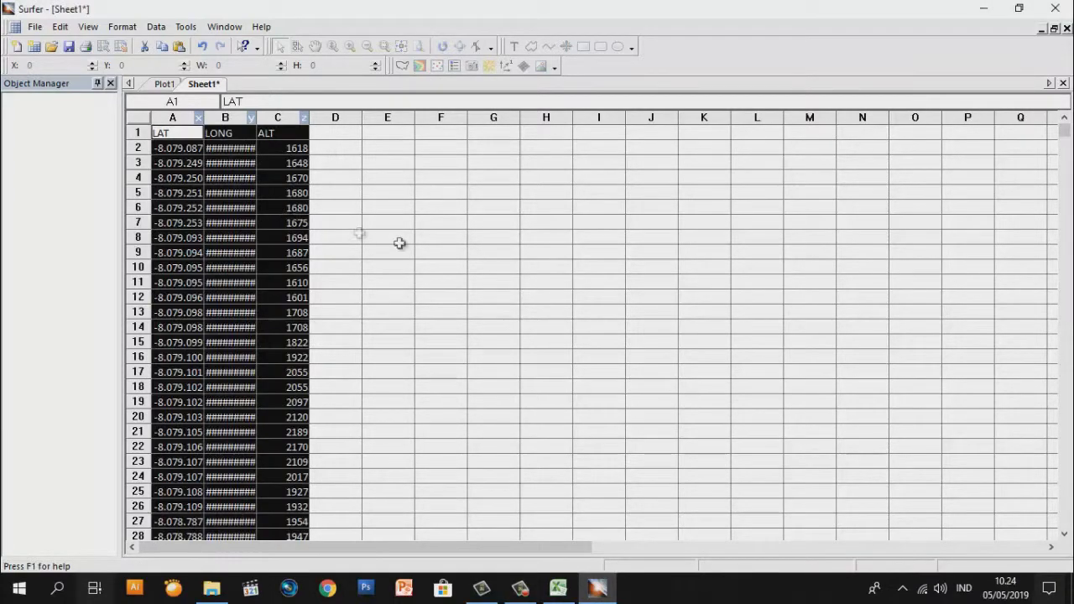
Widen the LONG column in the worksheet until its values fit
{"action": "left_click", "coordinate": [440, 266]}
{"action": "left_click", "coordinate": [266, 117]}
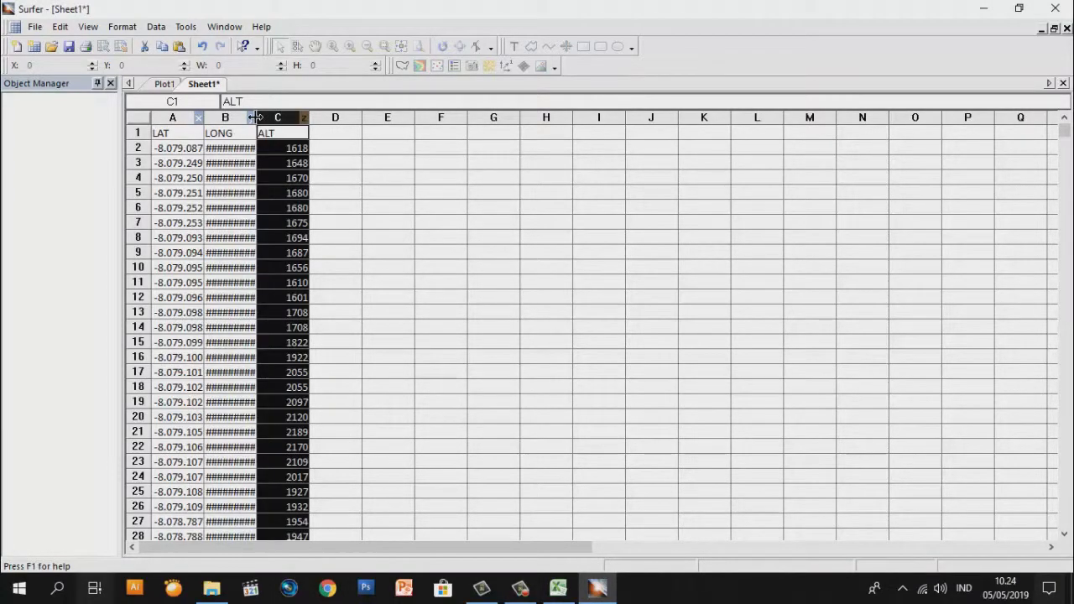
{"action": "left_click_drag", "start_coordinate": [257, 118], "coordinate": [280, 118]}
{"action": "left_click", "coordinate": [465, 252]}
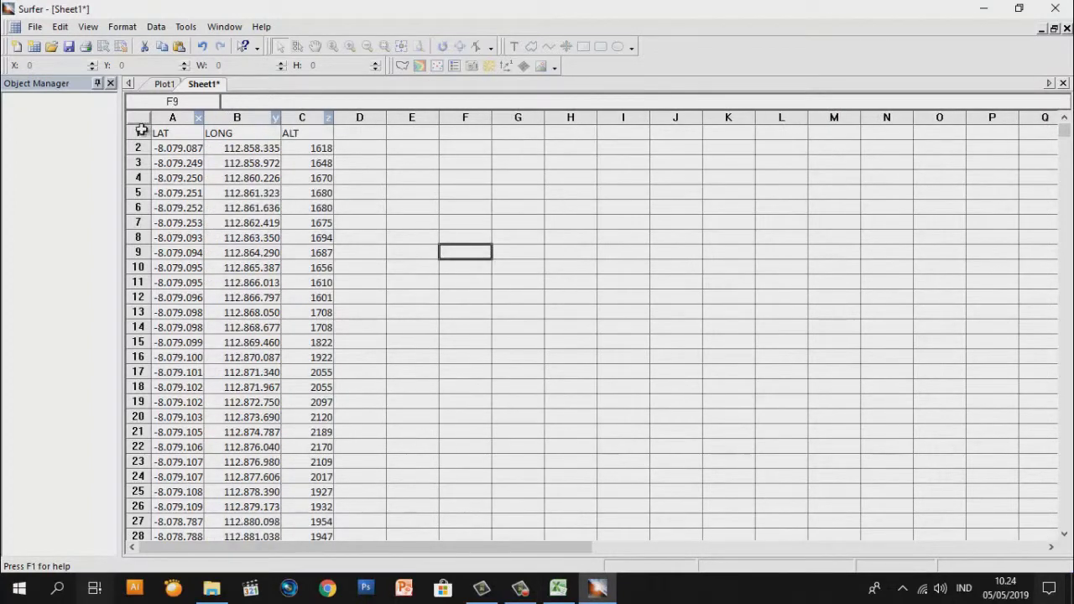
Delete the header row containing LAT, LONG and ALT from the worksheet
{"action": "left_click", "coordinate": [141, 132]}
{"action": "right_click", "coordinate": [140, 132]}
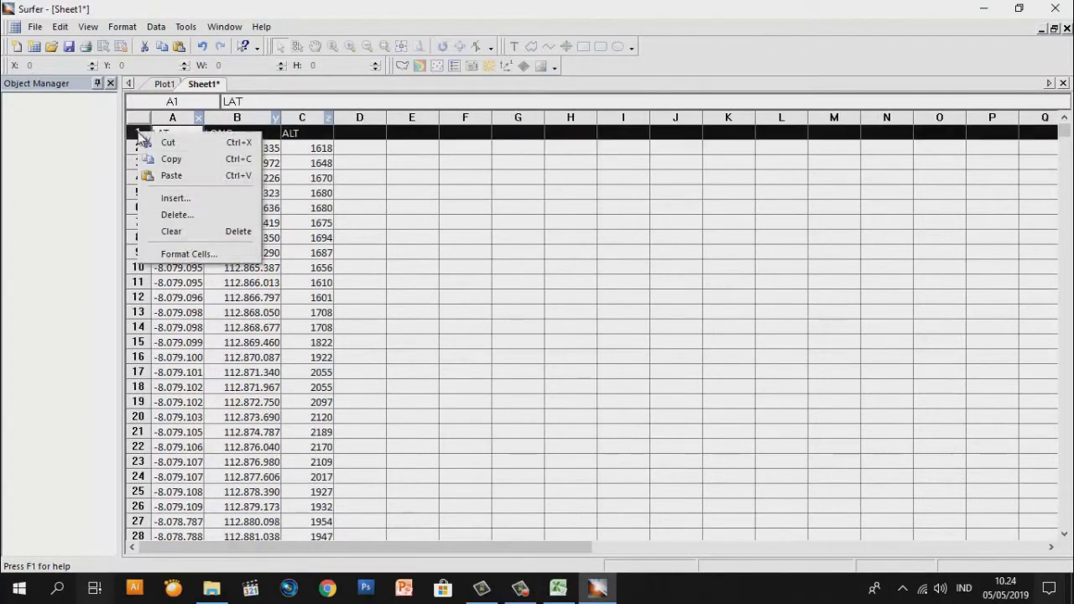
{"action": "left_click", "coordinate": [174, 214]}
{"action": "left_click", "coordinate": [551, 308]}
Save the worksheet as Jalur in the PETA KONTUR folder in BLN Golden Software Blanking format, accepting the loss of formatting
{"action": "scroll", "coordinate": [383, 295], "scroll_direction": "down", "scroll_amount": 10}
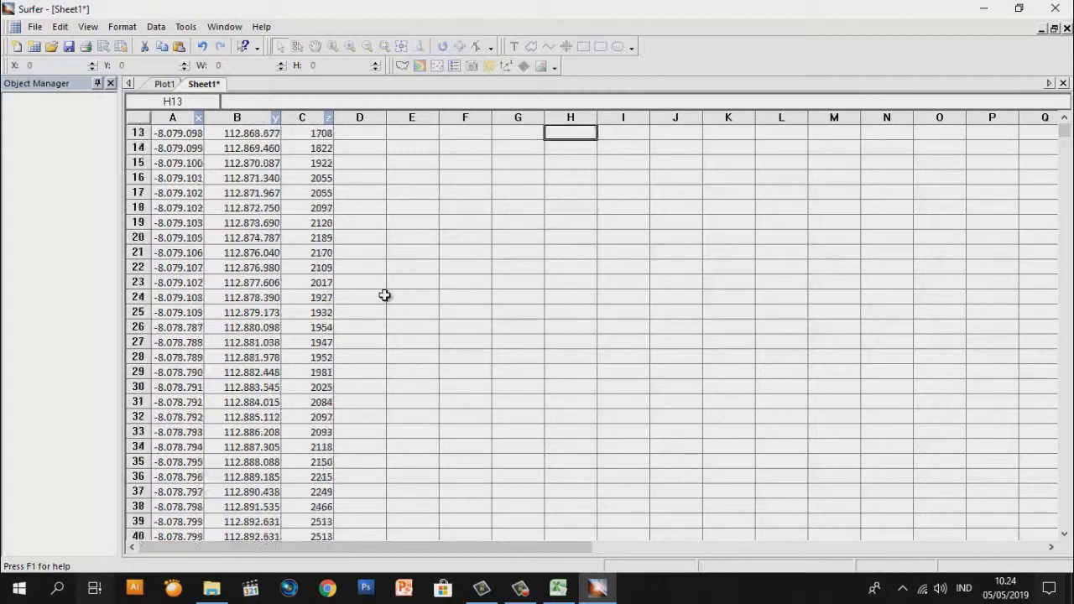
{"action": "scroll", "coordinate": [382, 284], "scroll_direction": "down", "scroll_amount": 6}
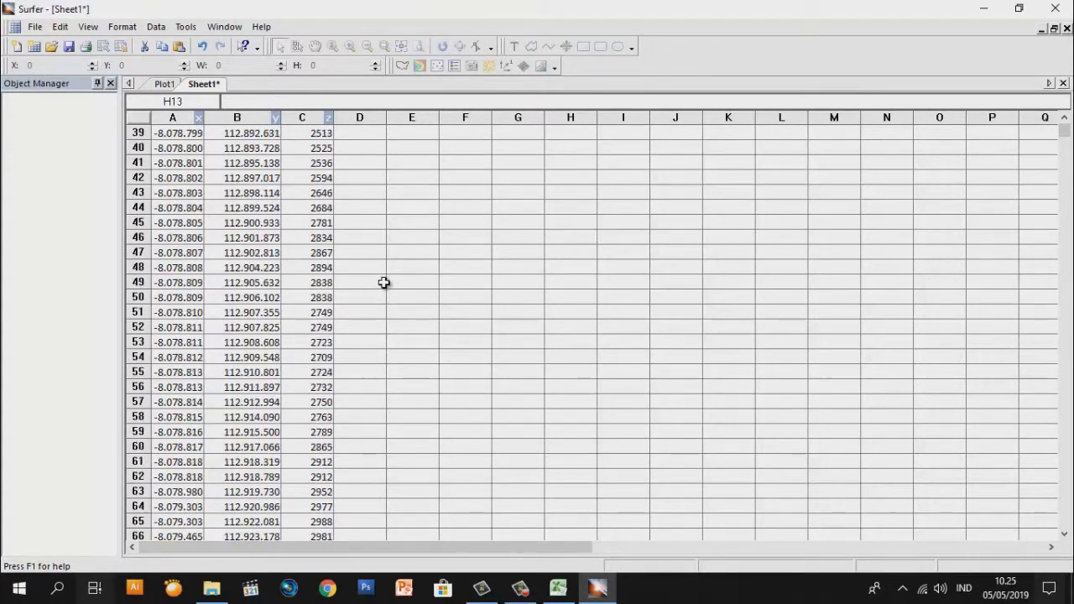
{"action": "left_click", "coordinate": [37, 30]}
{"action": "left_click", "coordinate": [74, 94]}
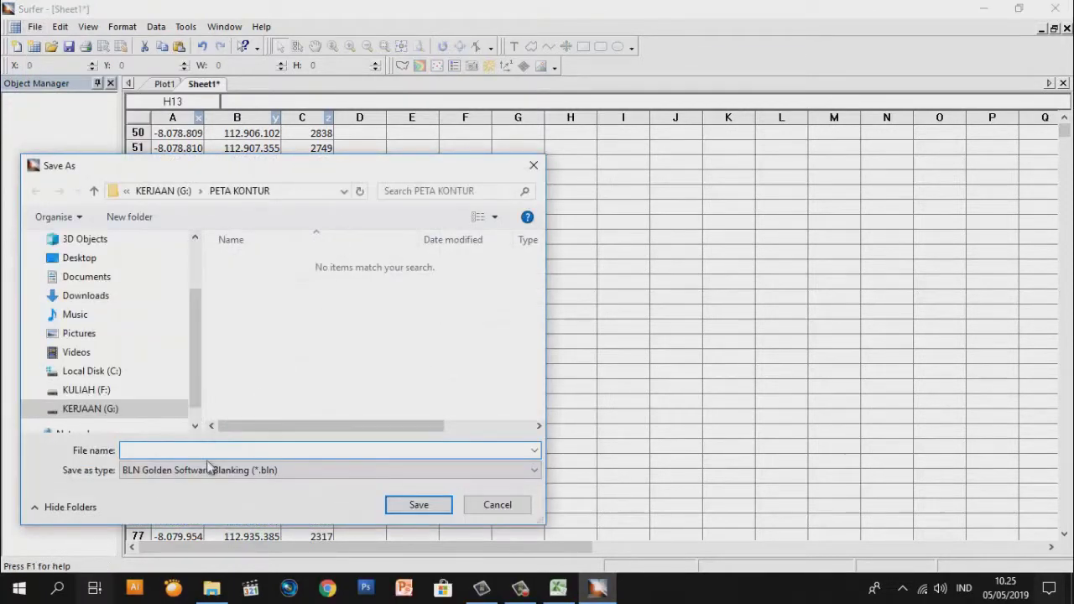
{"action": "left_click", "coordinate": [208, 470]}
{"action": "left_click", "coordinate": [208, 470]}
{"action": "left_click", "coordinate": [212, 451]}
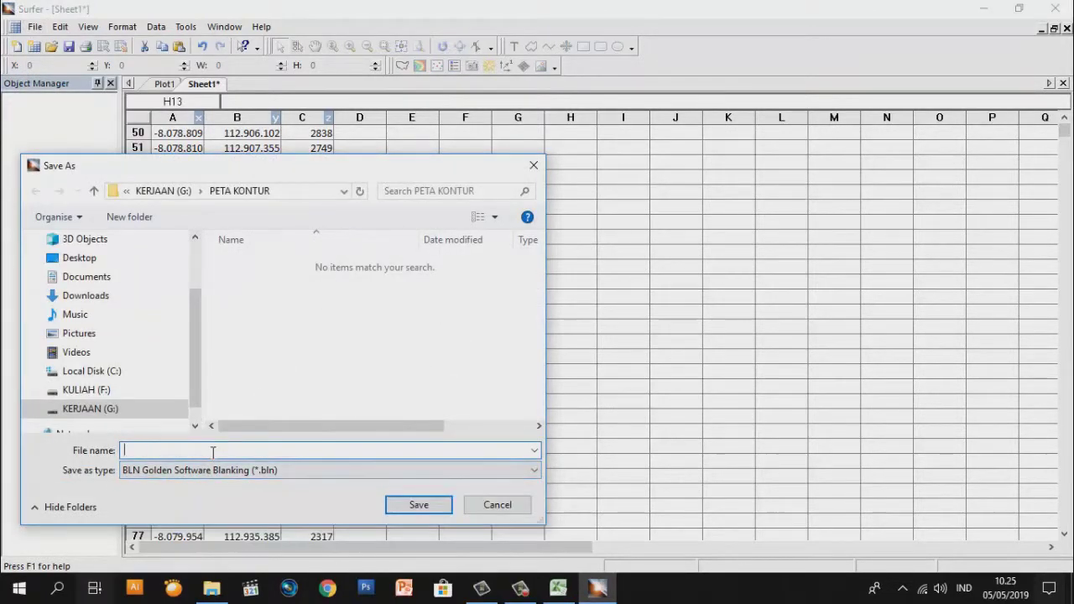
{"action": "type", "text": "Jal"}
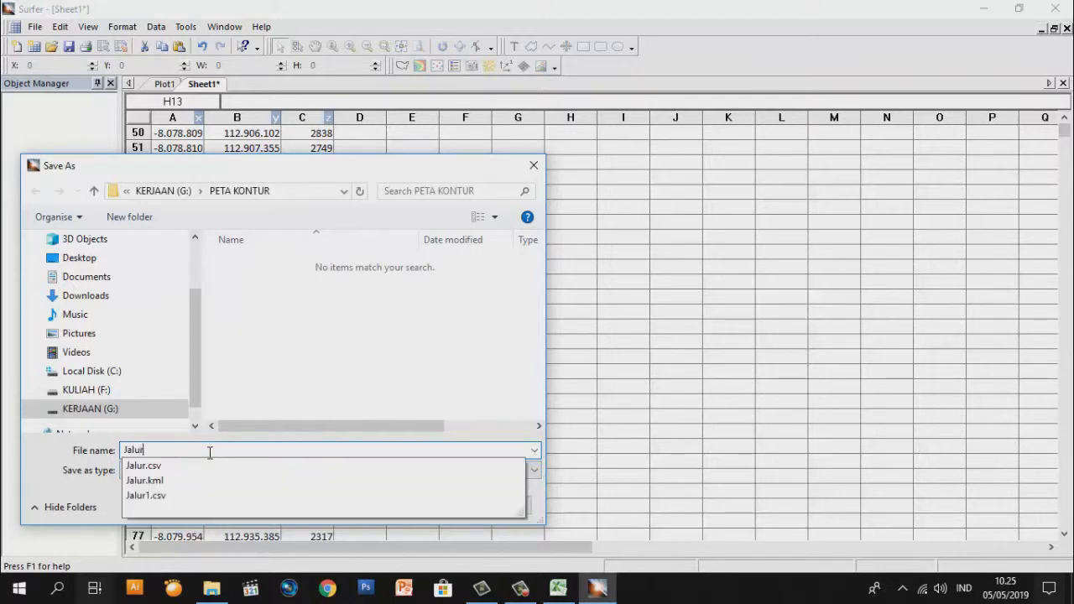
{"action": "type", "text": "ur"}
{"action": "key", "text": "Return"}
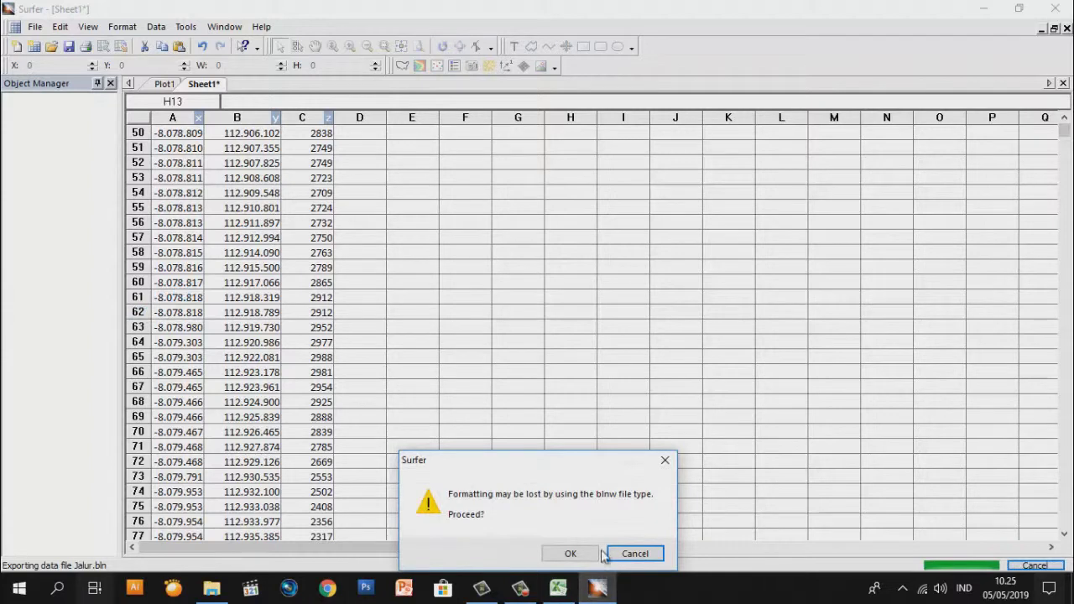
{"action": "left_click", "coordinate": [569, 553]}
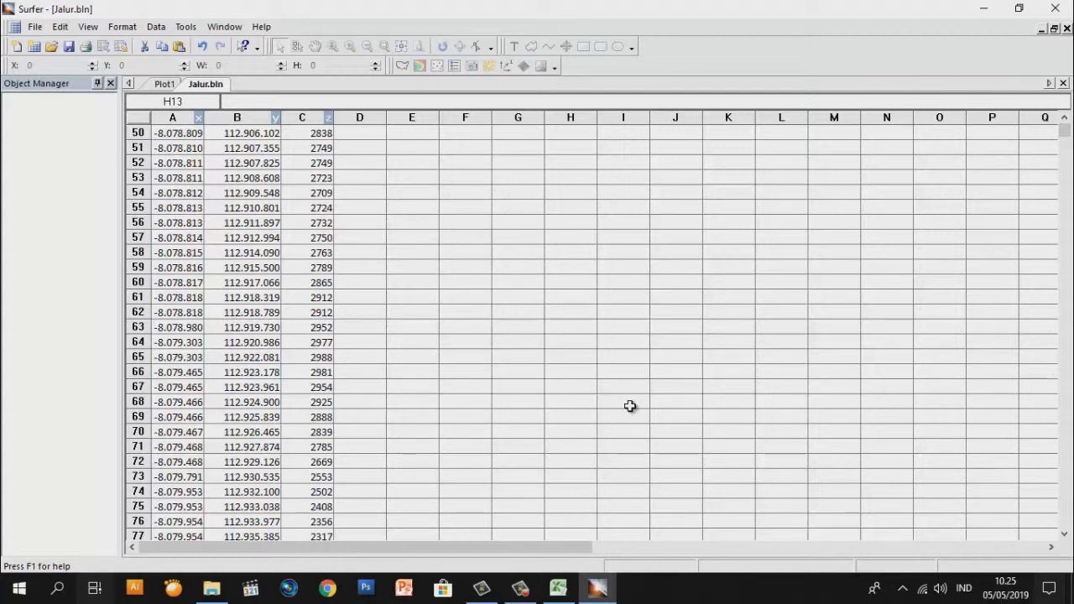
Return to Plot1 and load Jalur.bln as the data source for a new grid
{"action": "left_click", "coordinate": [164, 83]}
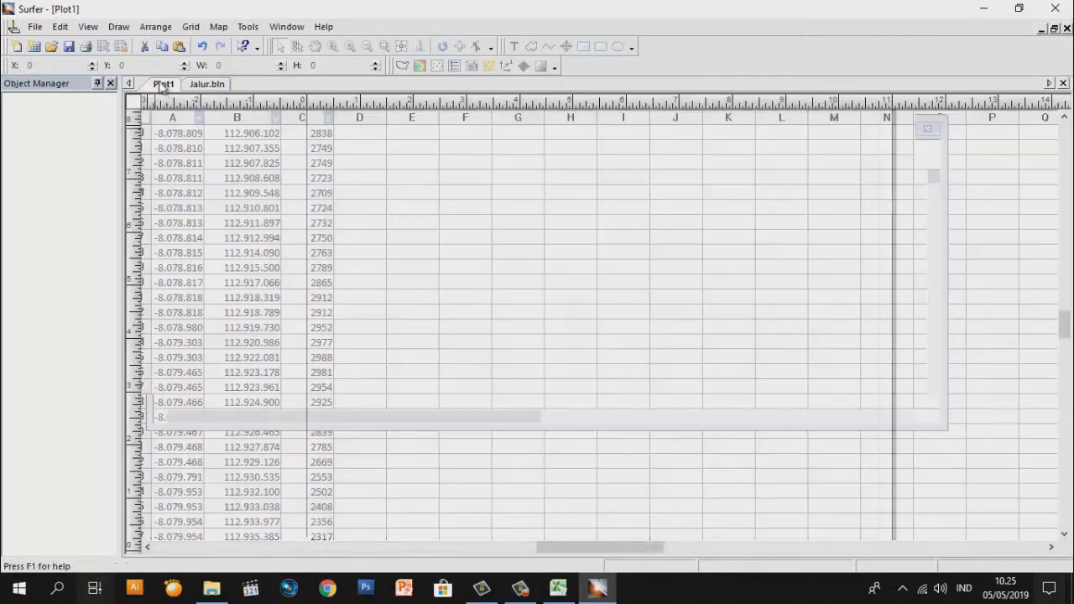
{"action": "left_click", "coordinate": [190, 27]}
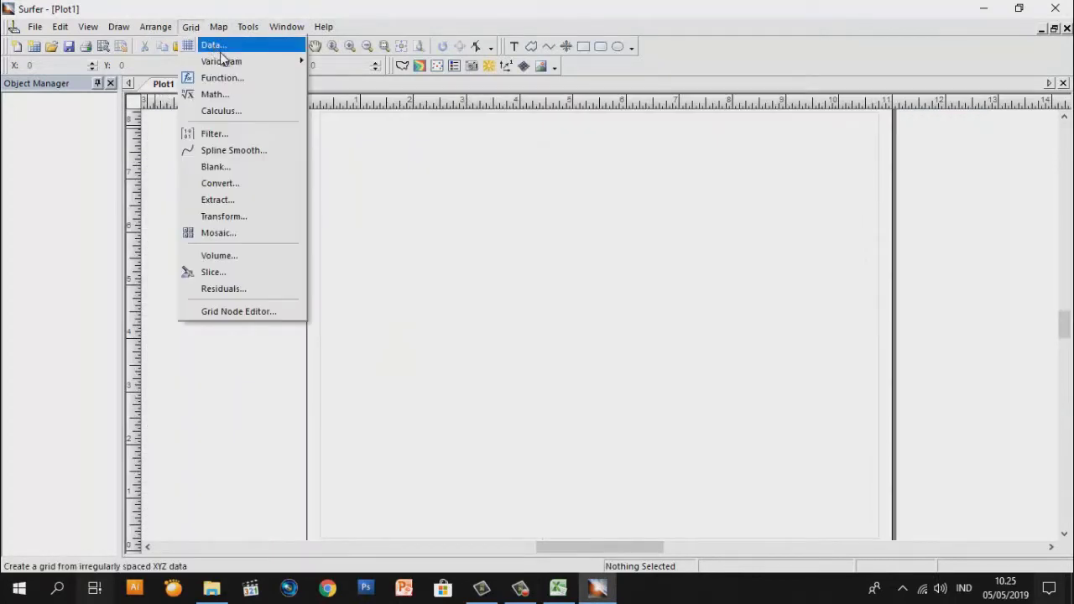
{"action": "left_click", "coordinate": [220, 47]}
{"action": "left_click", "coordinate": [437, 160]}
{"action": "left_click", "coordinate": [697, 388]}
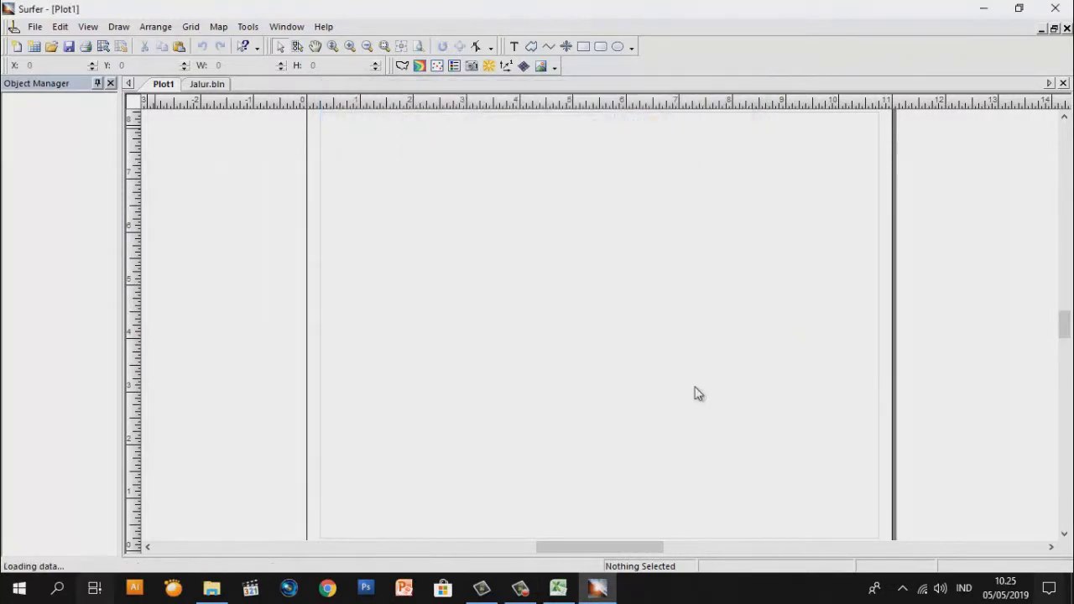
Set X to Column B, Y to Column A and Z to Column C, and generate the Kriging grid Jalur.grd
{"action": "left_click", "coordinate": [457, 204]}
{"action": "left_click", "coordinate": [454, 229]}
{"action": "left_click", "coordinate": [457, 225]}
{"action": "left_click", "coordinate": [420, 237]}
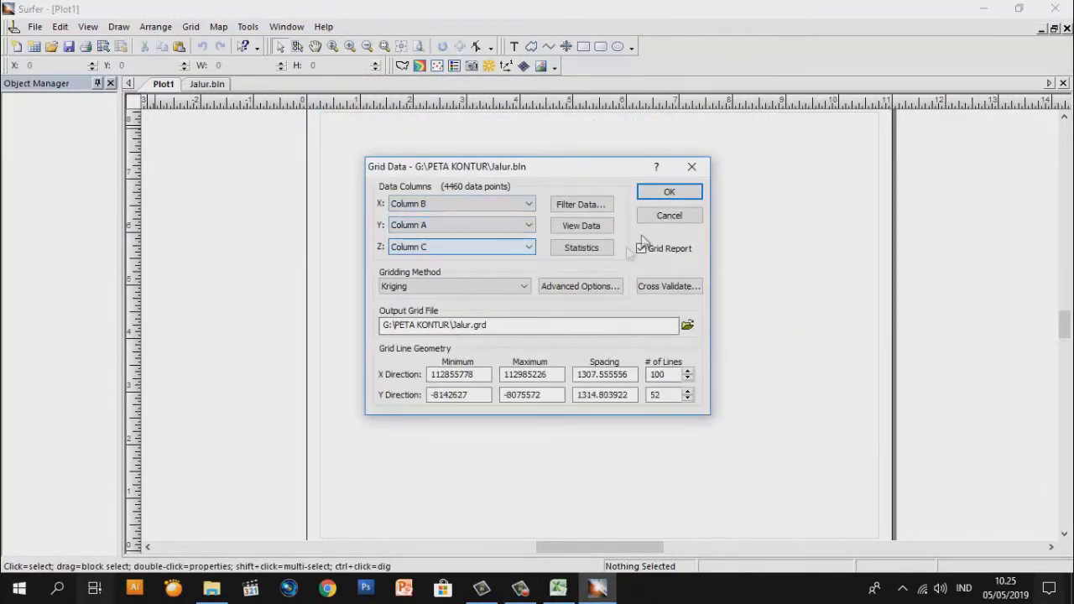
{"action": "left_click", "coordinate": [670, 192]}
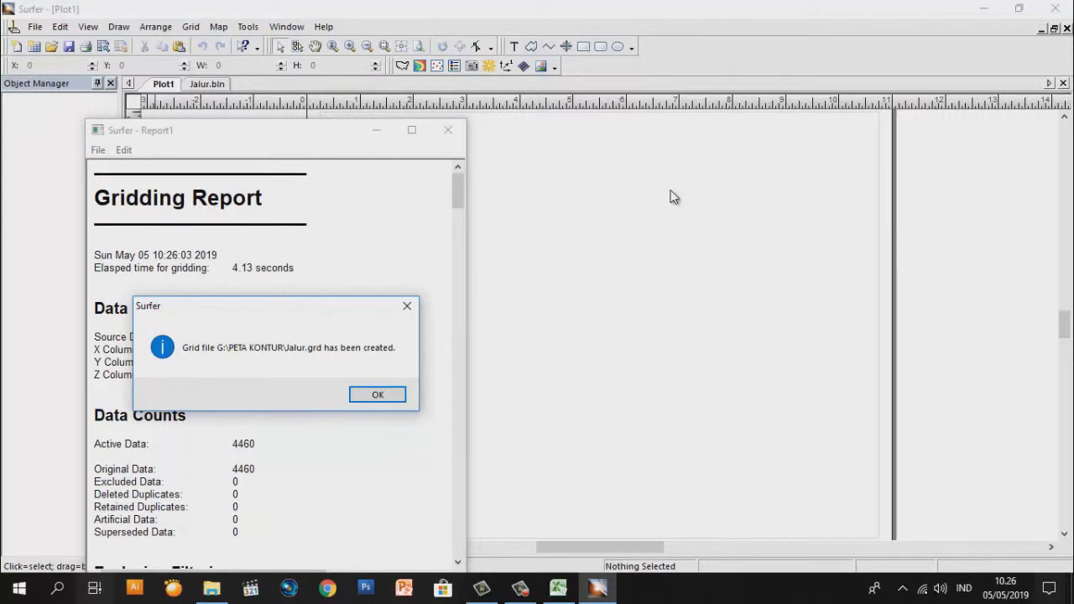
Close the grid creation message and save the gridding report as Report1.rtf in the PETA KONTUR folder
{"action": "left_click", "coordinate": [378, 395]}
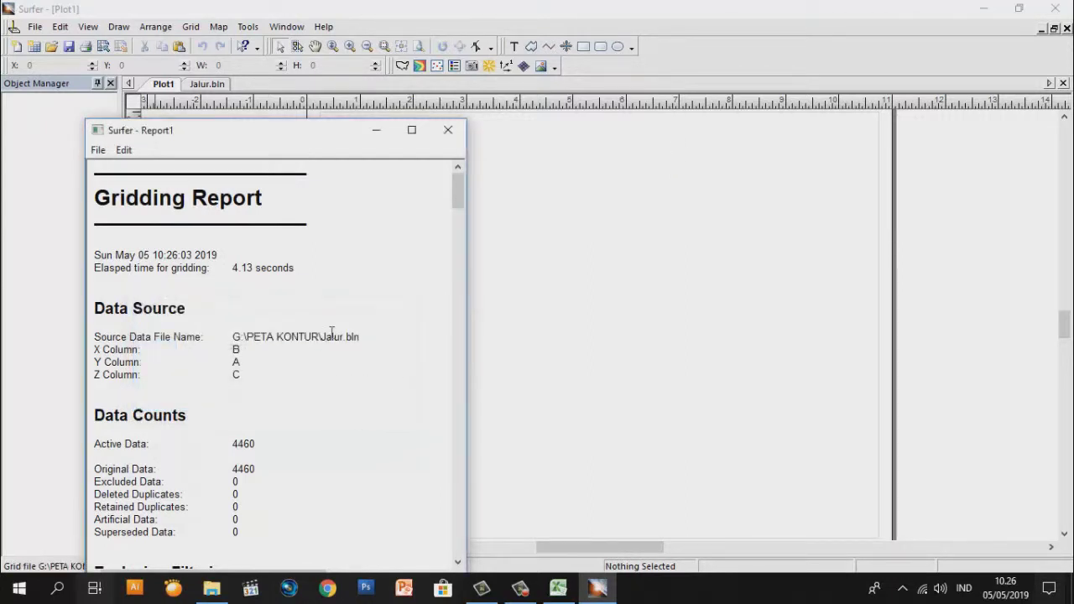
{"action": "scroll", "coordinate": [336, 318], "scroll_direction": "down", "scroll_amount": 6}
{"action": "left_click", "coordinate": [448, 131]}
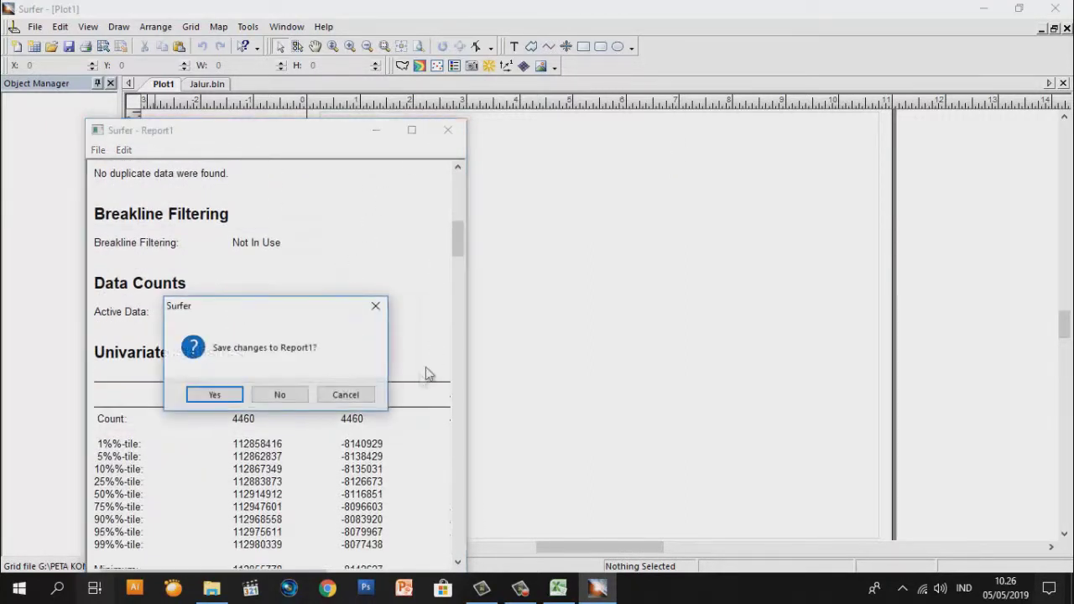
{"action": "left_click", "coordinate": [215, 394]}
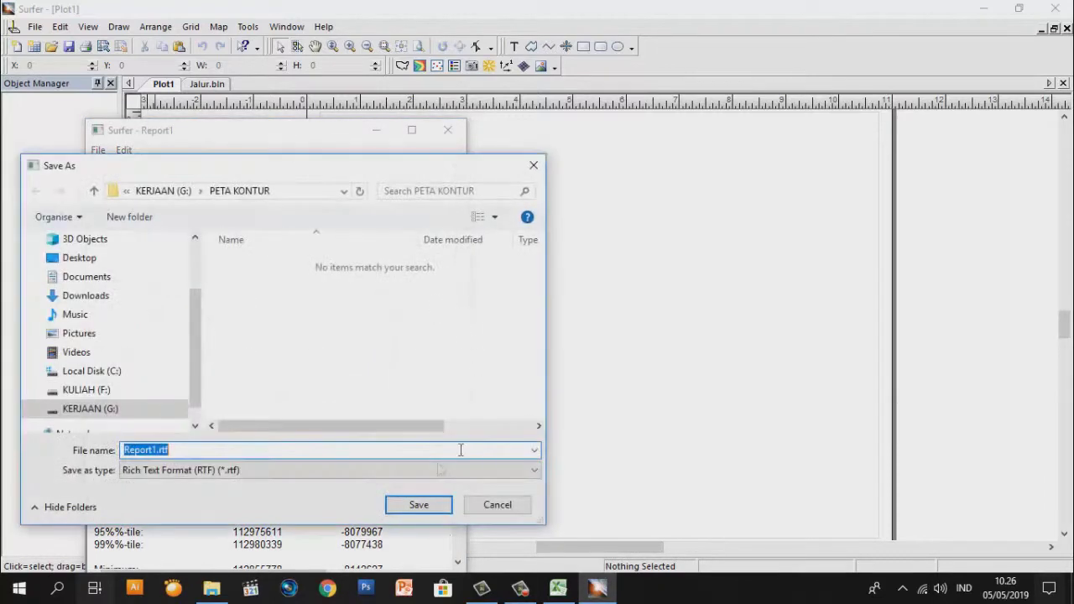
{"action": "left_click", "coordinate": [419, 504]}
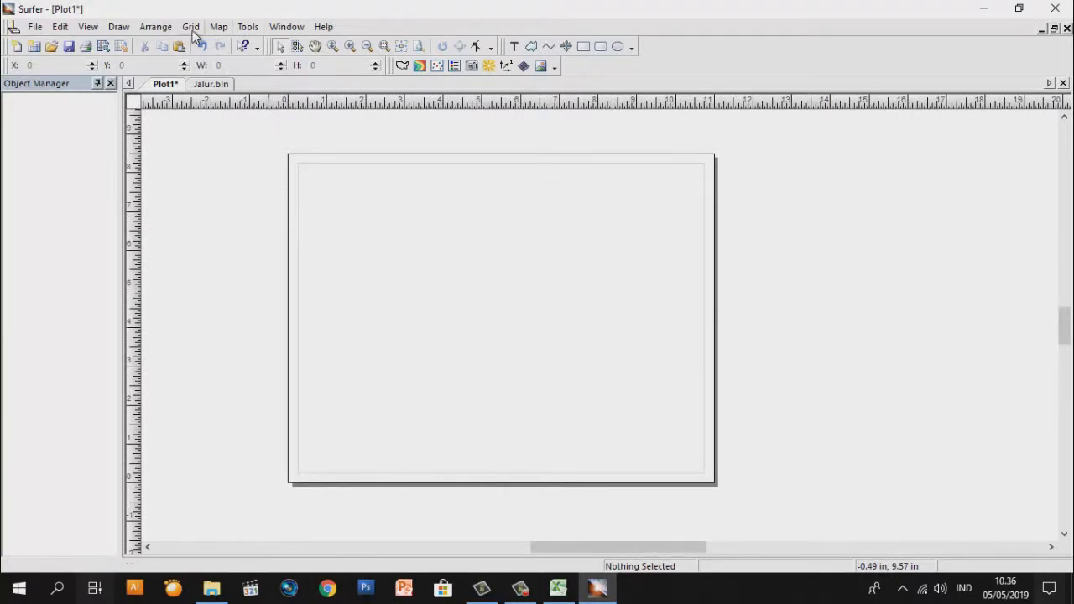
Restore the title text, contour map, color scale and note text on the empty Plot1 page
{"action": "left_click", "coordinate": [216, 28]}
{"action": "mouse_move", "coordinate": [242, 48]}
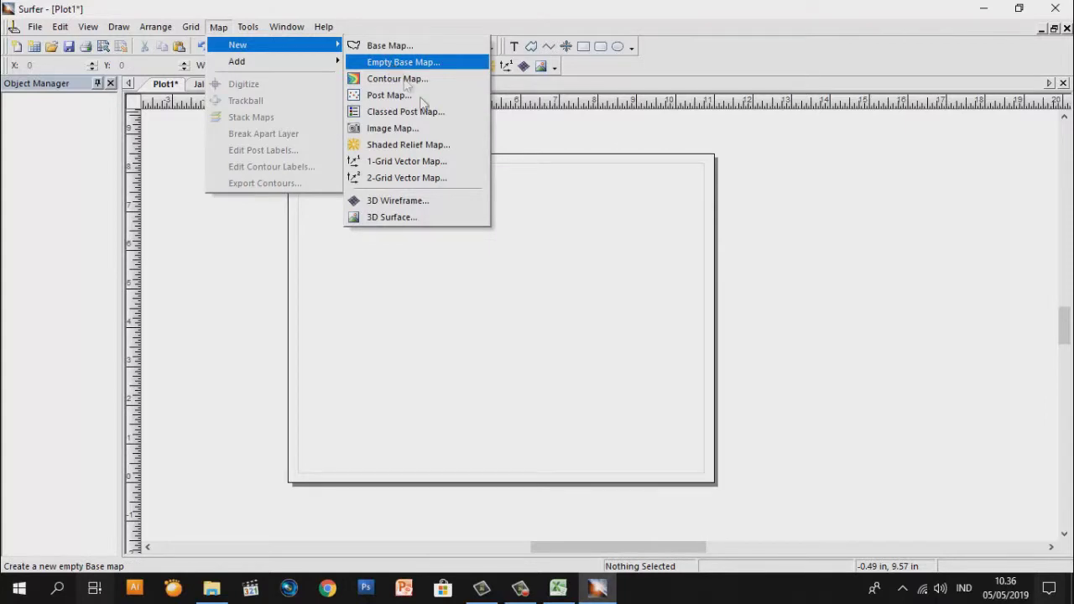
{"action": "left_click", "coordinate": [656, 330]}
{"action": "key", "text": "ctrl+v"}
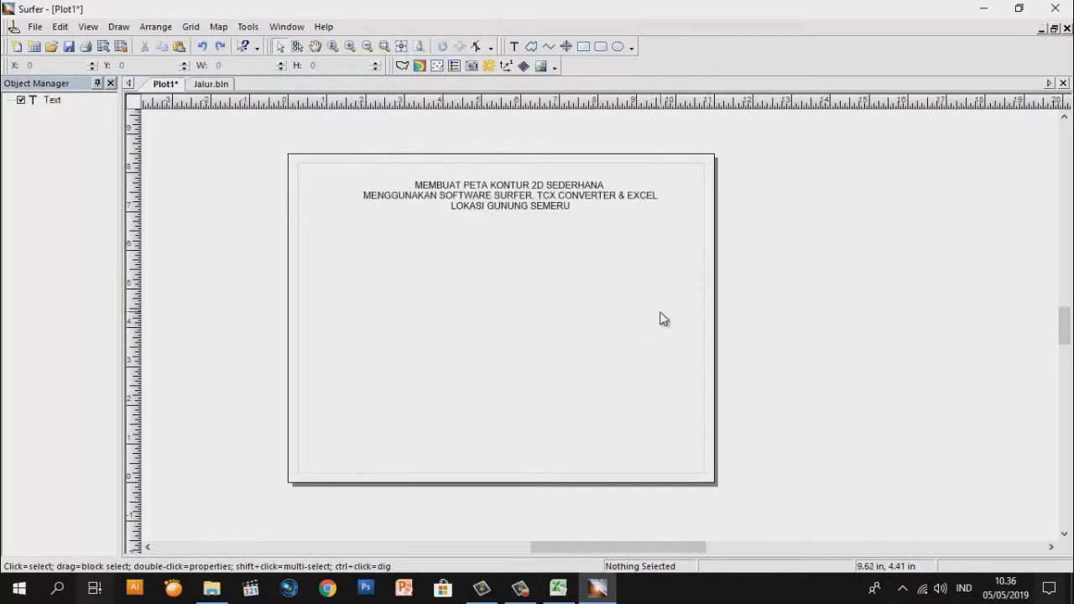
{"action": "key", "text": "ctrl+v"}
{"action": "key", "text": "ctrl+v"}
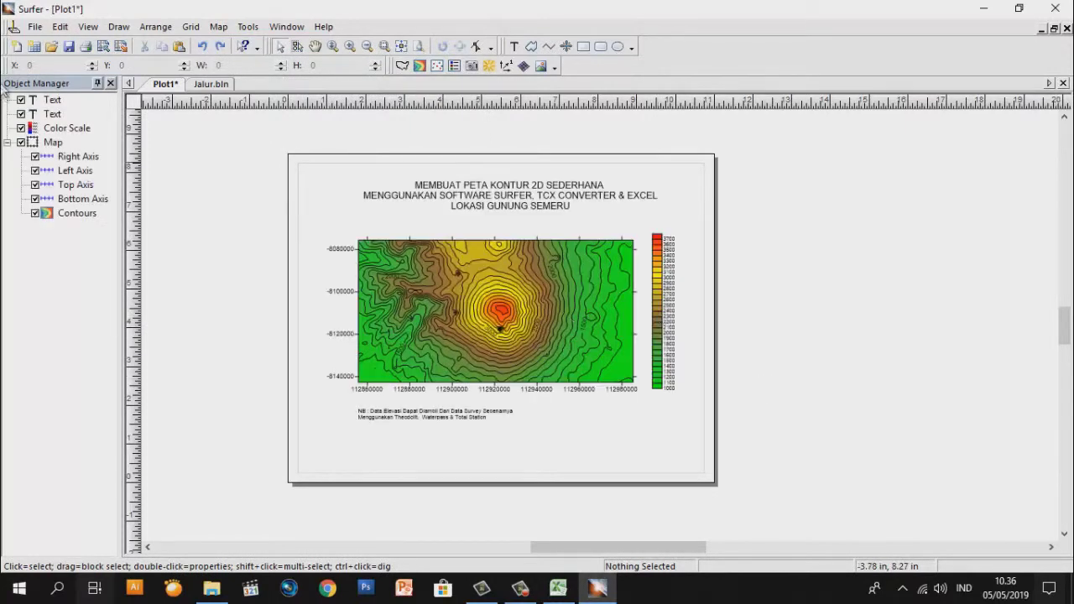
Save the contour map plot as Plot1.srf in the PETA KONTUR folder
{"action": "left_click", "coordinate": [35, 26]}
{"action": "left_click", "coordinate": [74, 109]}
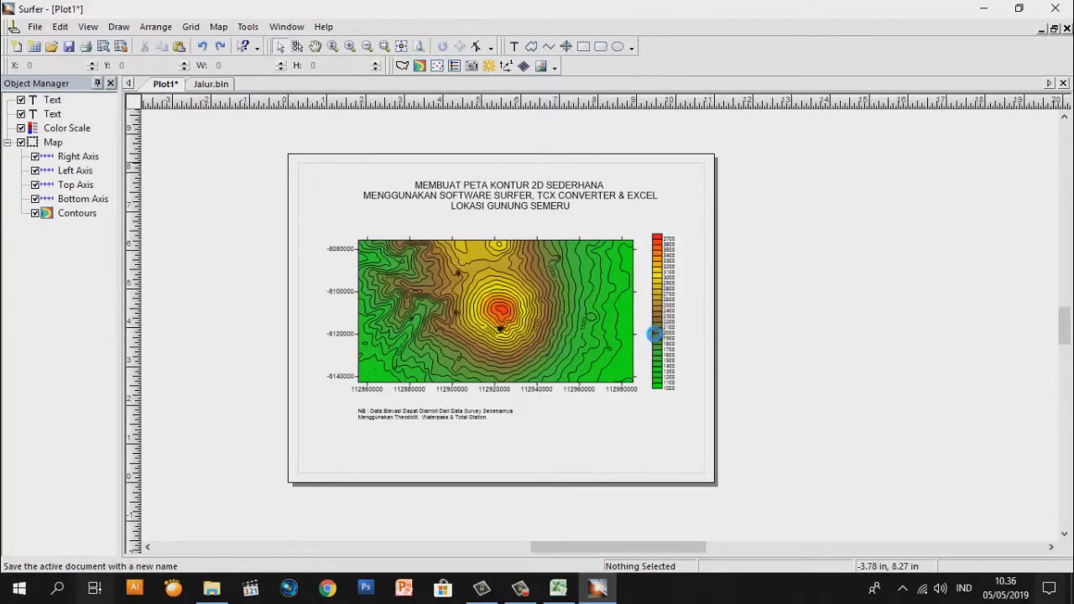
{"action": "left_click", "coordinate": [526, 503]}
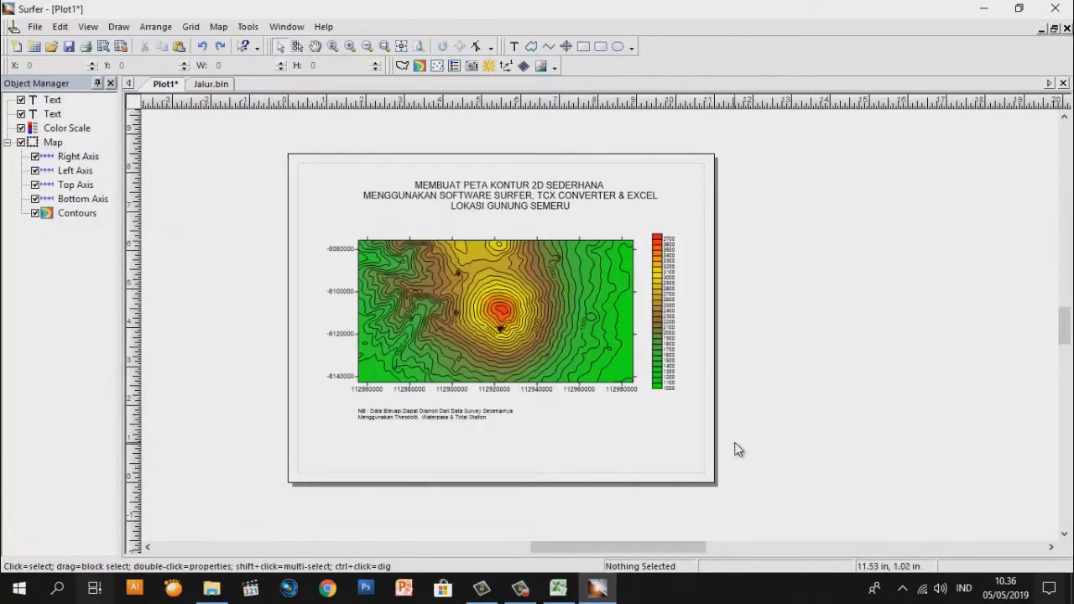
{"action": "key", "text": "ctrl+s"}
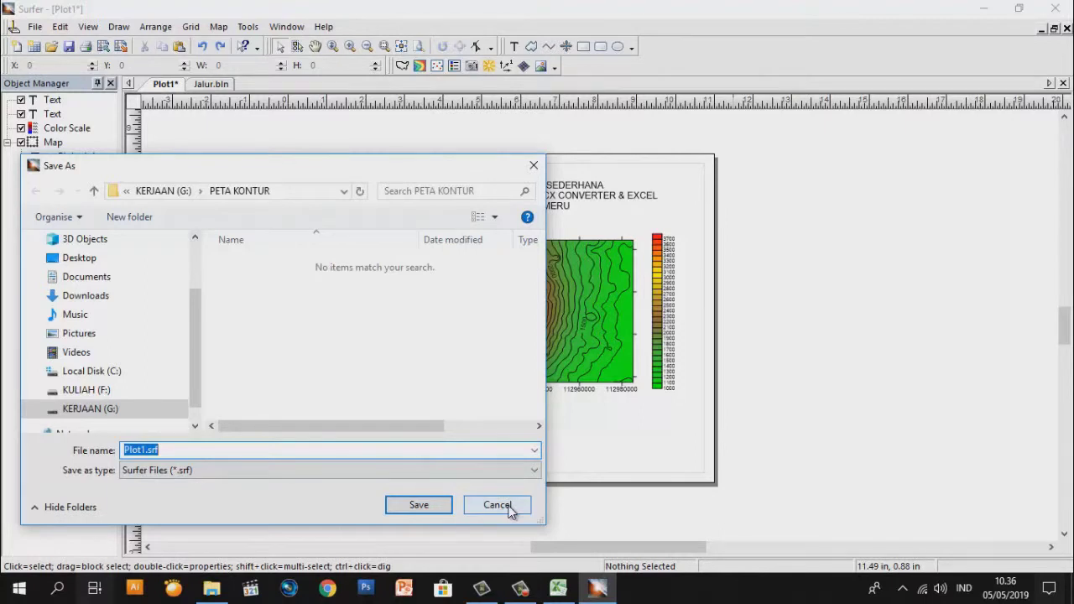
{"action": "left_click", "coordinate": [441, 506]}
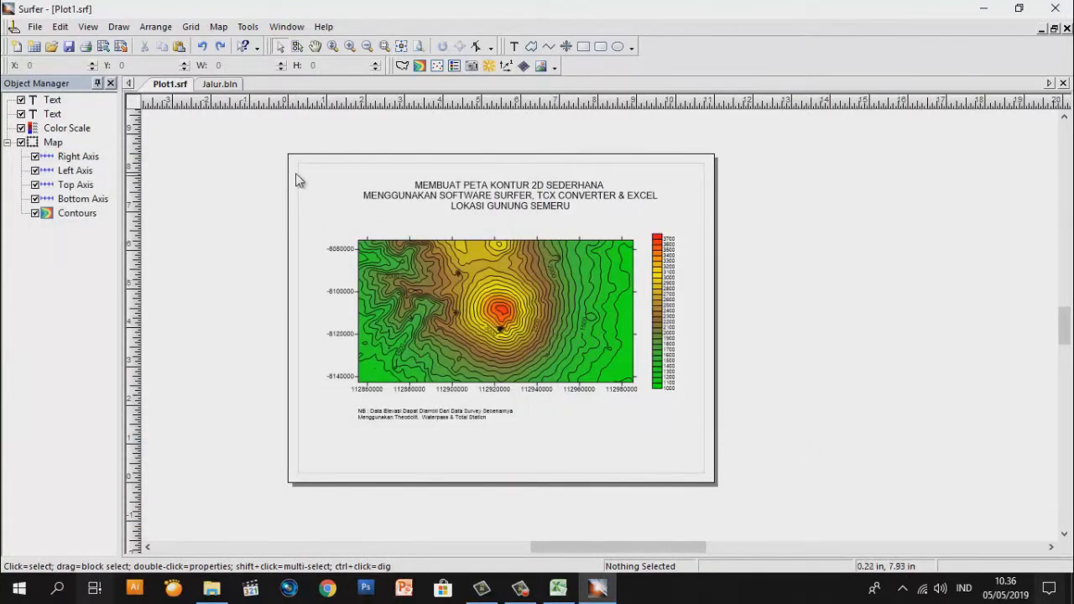
Save a second copy of the plot as Plot2.srf in the same folder
{"action": "left_click", "coordinate": [34, 26]}
{"action": "left_click", "coordinate": [67, 110]}
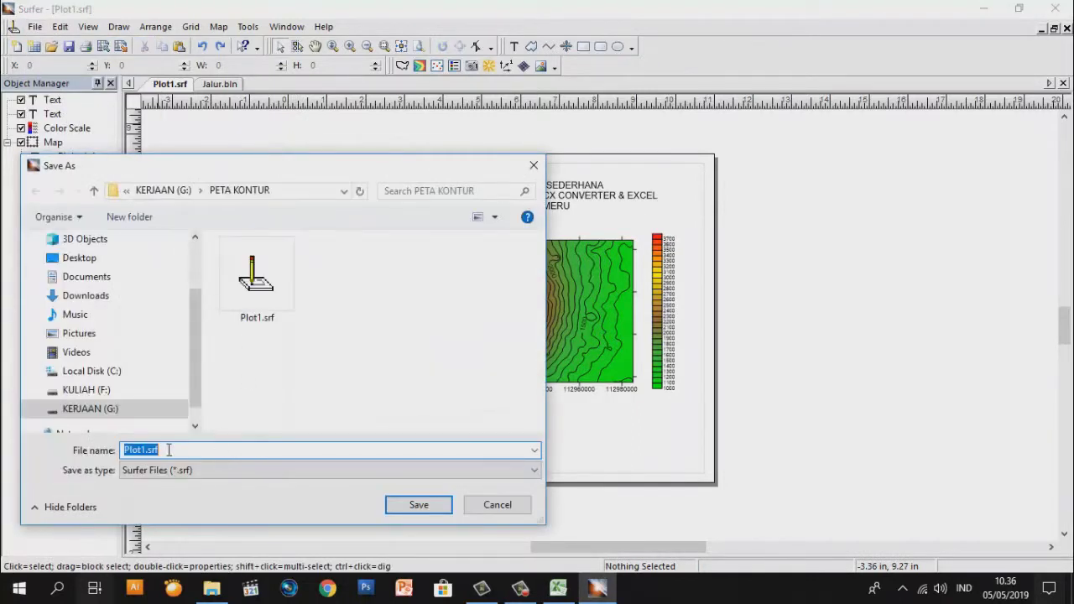
{"action": "left_click", "coordinate": [143, 450]}
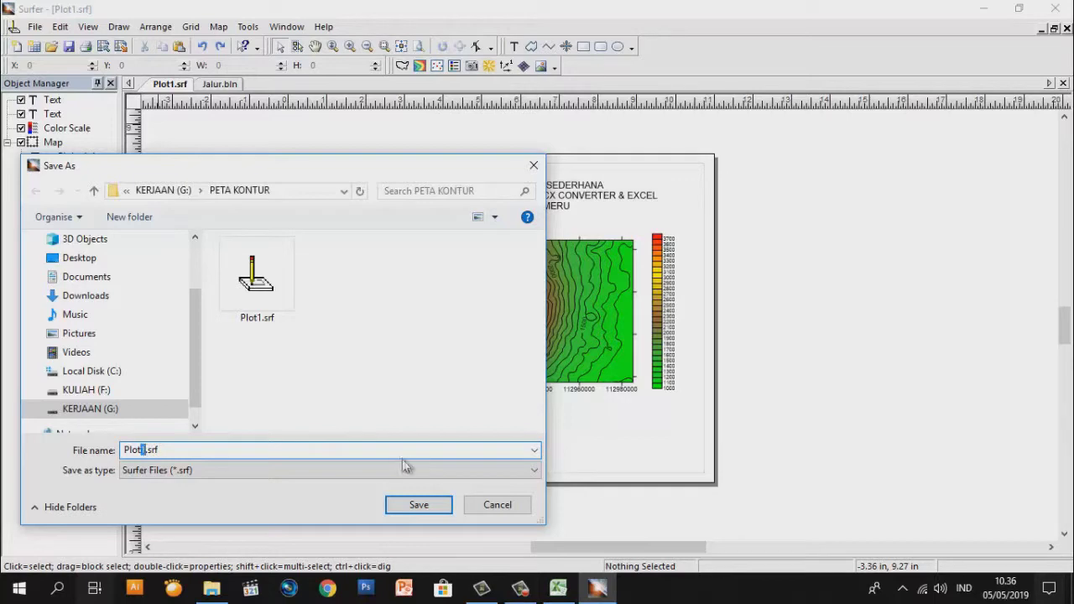
{"action": "type", "text": "2"}
{"action": "left_click", "coordinate": [417, 504]}
Delete the contour map, color scale and both text objects from the Plot2 page
{"action": "left_click_drag", "start_coordinate": [731, 455], "coordinate": [248, 175]}
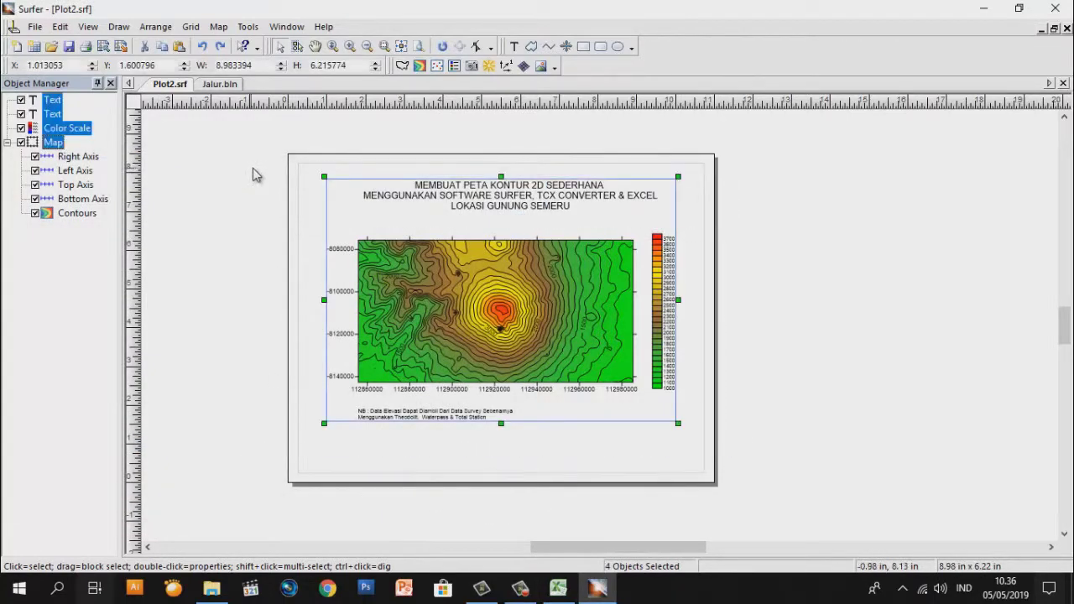
{"action": "key", "text": "Delete"}
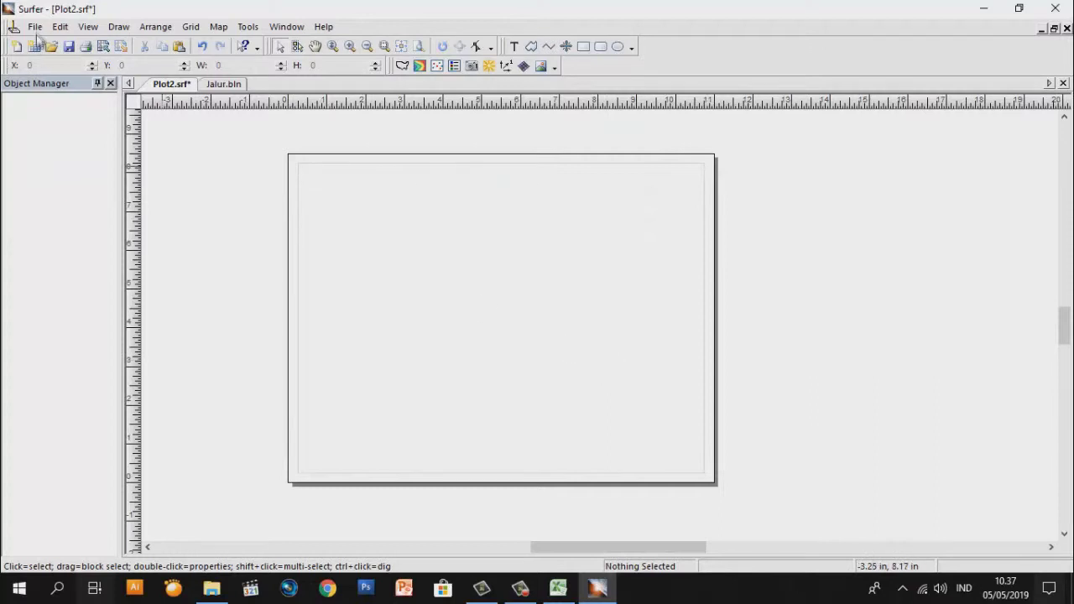
{"action": "left_click", "coordinate": [36, 31]}
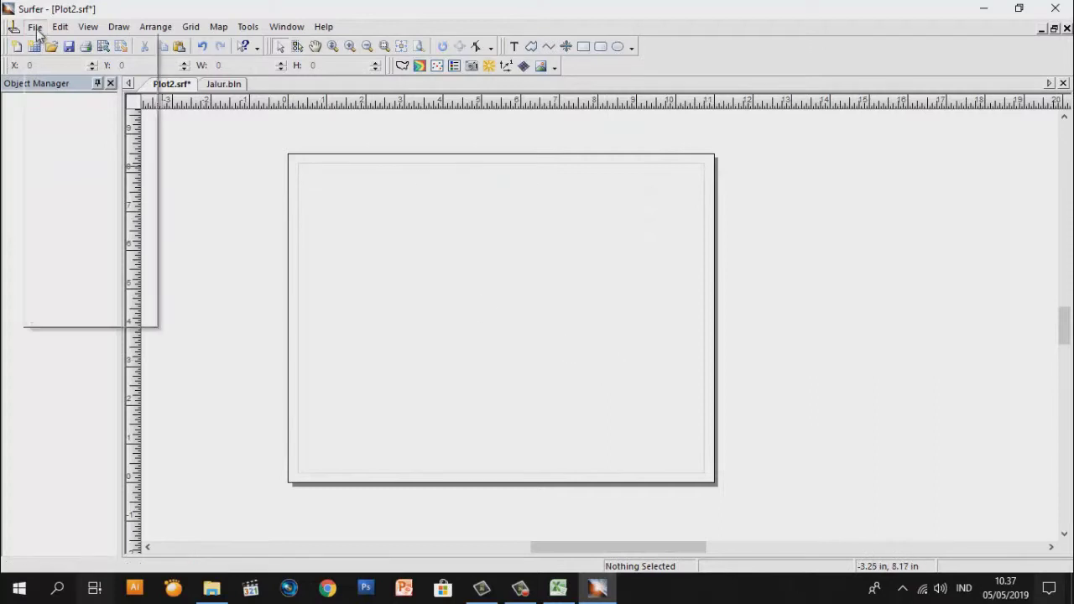
{"action": "left_click", "coordinate": [496, 264]}
Create a 3D surface map from Jalur.grd and move it toward the upper left of the page
{"action": "left_click", "coordinate": [217, 27]}
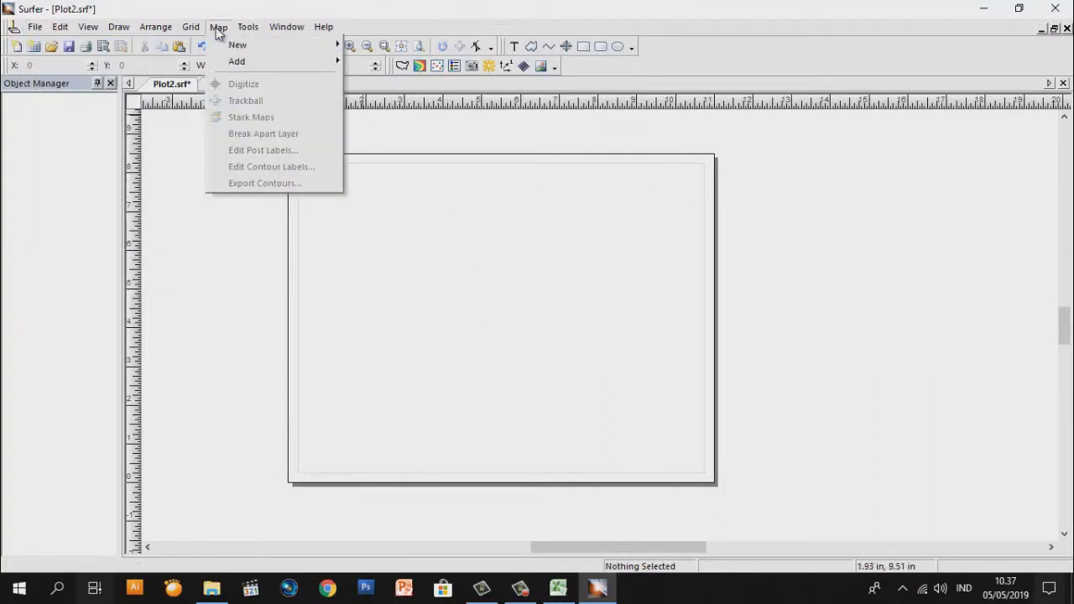
{"action": "mouse_move", "coordinate": [256, 49]}
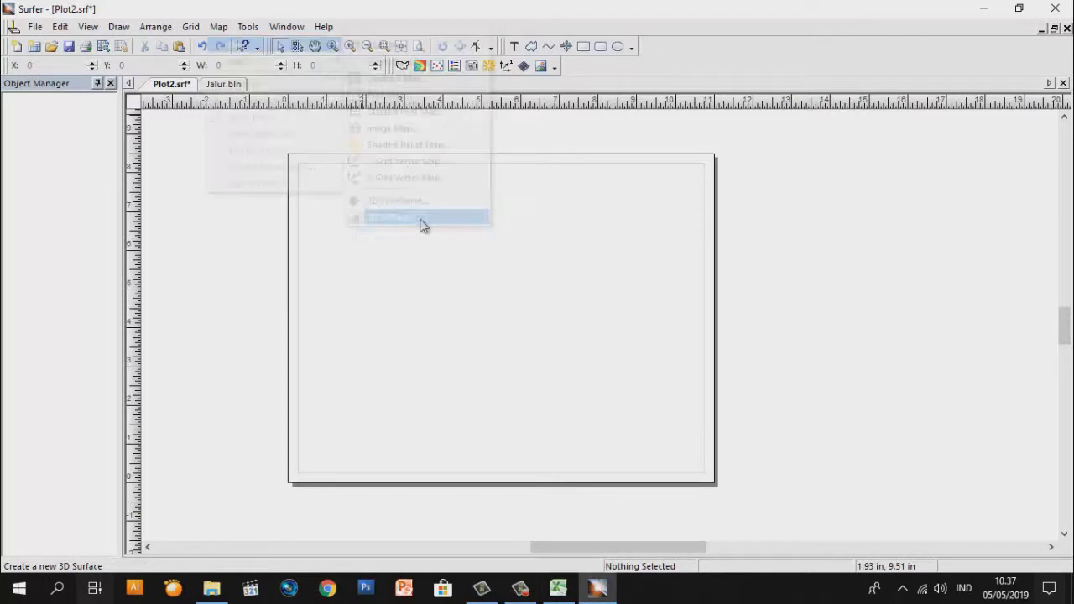
{"action": "left_click", "coordinate": [442, 201]}
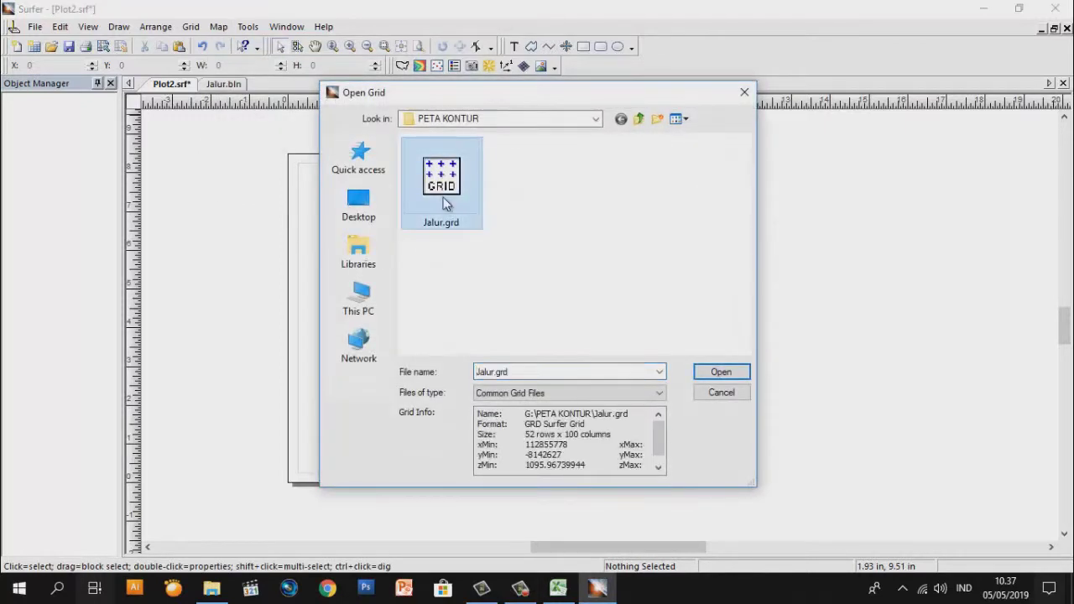
{"action": "left_click", "coordinate": [699, 373]}
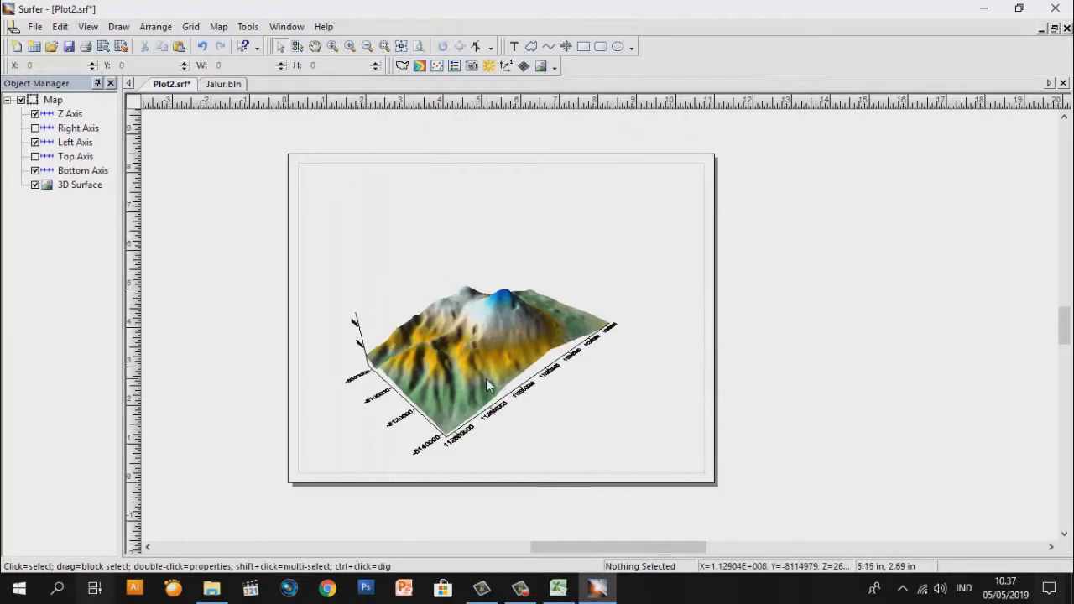
{"action": "left_click", "coordinate": [486, 378]}
{"action": "scroll", "coordinate": [487, 354], "scroll_direction": "up", "scroll_amount": 2}
{"action": "left_click_drag", "start_coordinate": [482, 377], "coordinate": [436, 331]}
Open the 3D surface's properties and choose the Land preset for its upper material color
{"action": "right_click", "coordinate": [436, 332]}
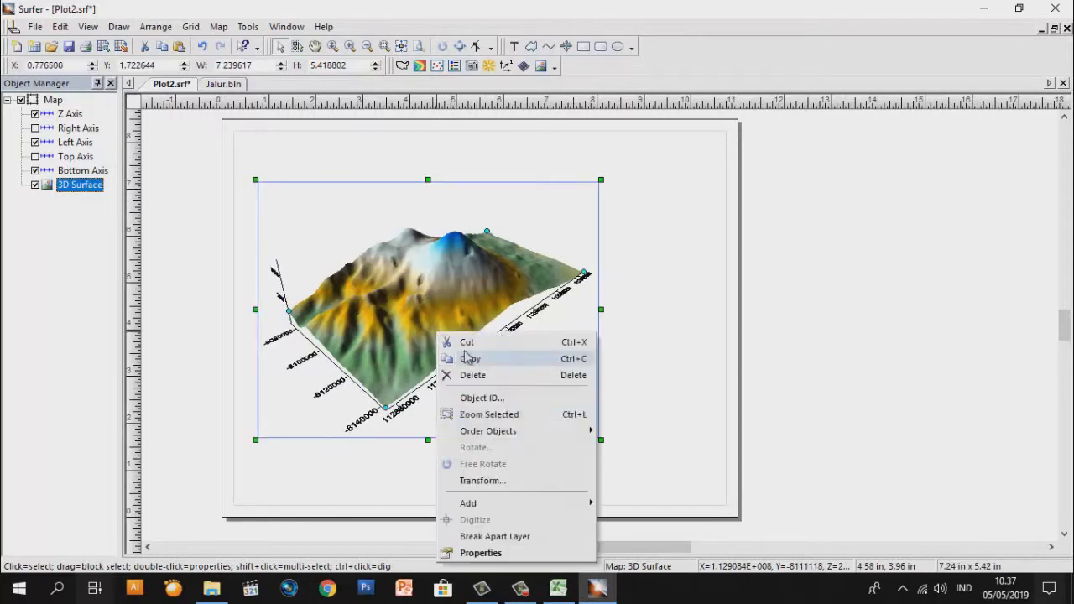
{"action": "left_click", "coordinate": [546, 554]}
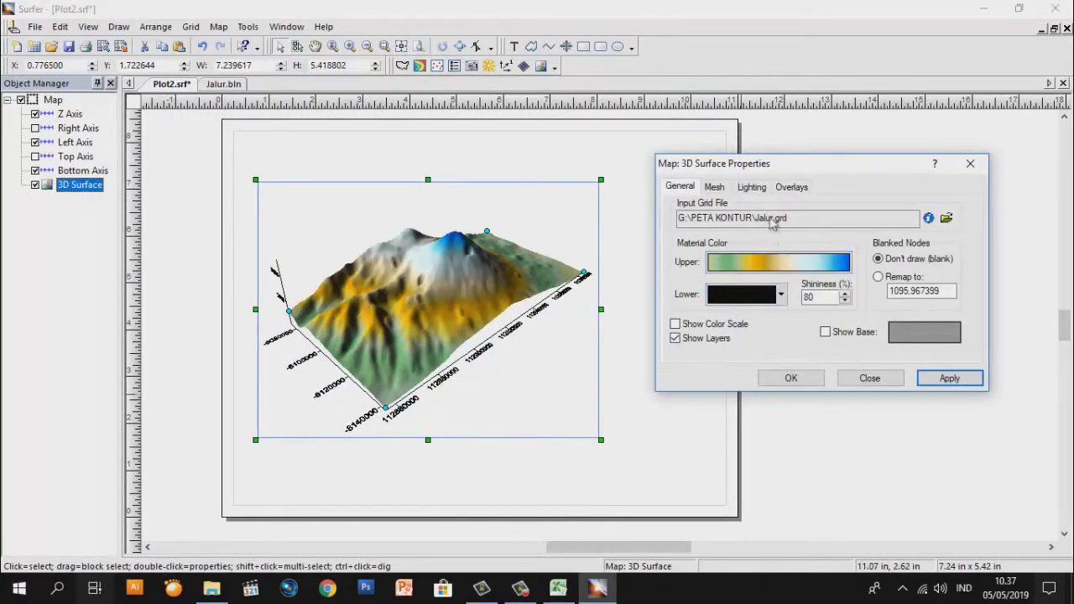
{"action": "left_click", "coordinate": [773, 262]}
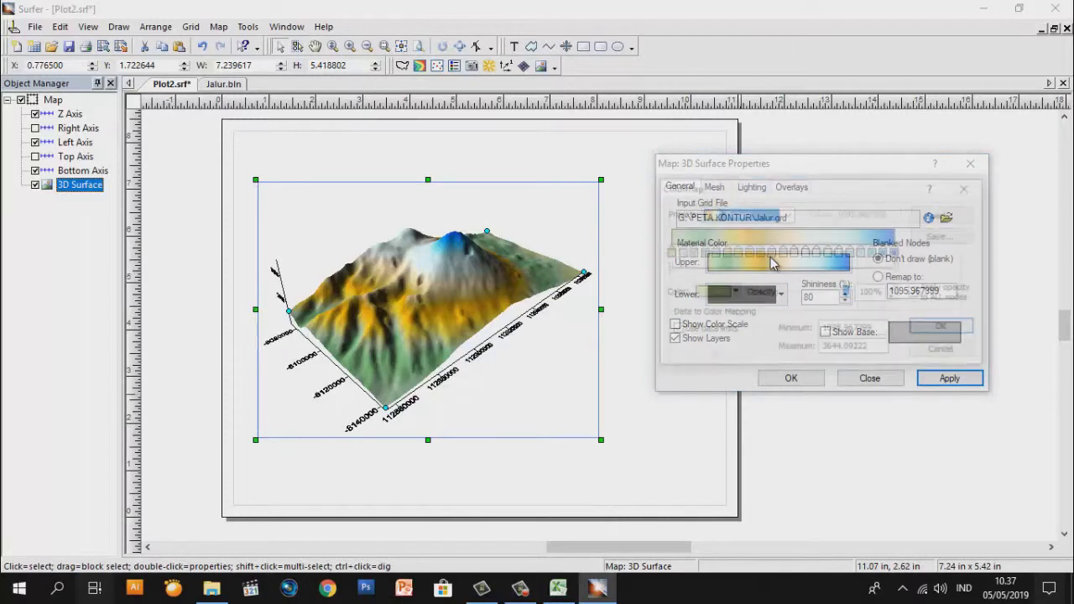
{"action": "left_click", "coordinate": [759, 217]}
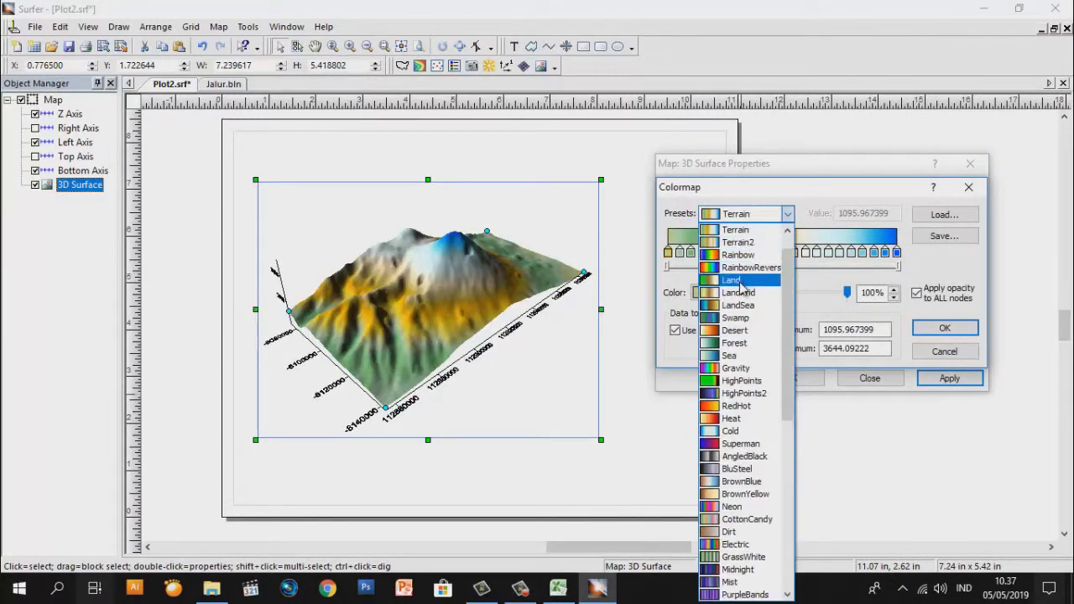
{"action": "left_click", "coordinate": [741, 282]}
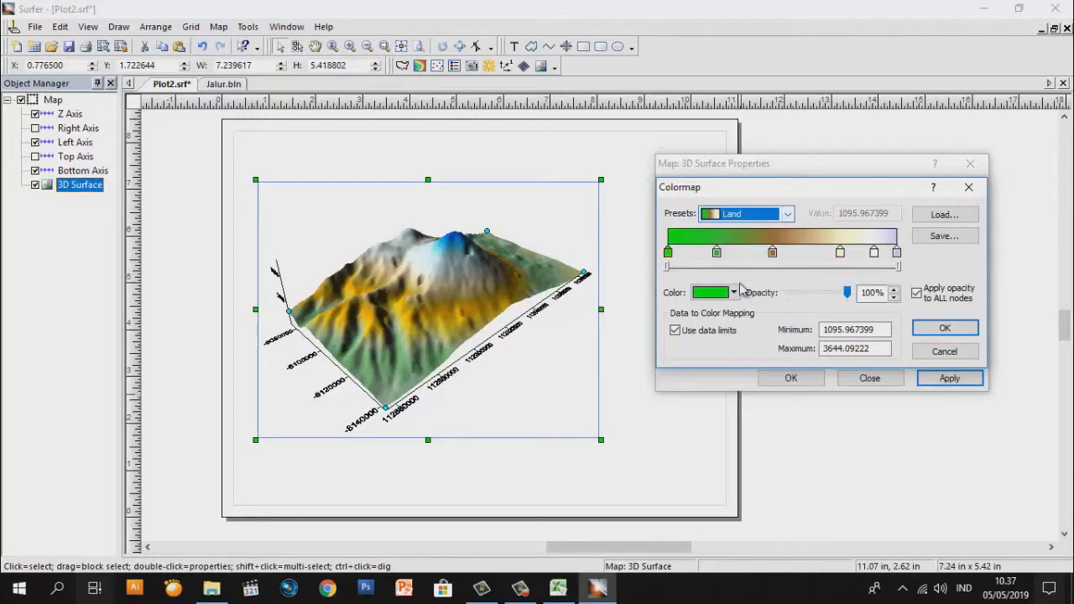
Recolor the colormap's highest node red and the node just below it orange
{"action": "left_click", "coordinate": [896, 254]}
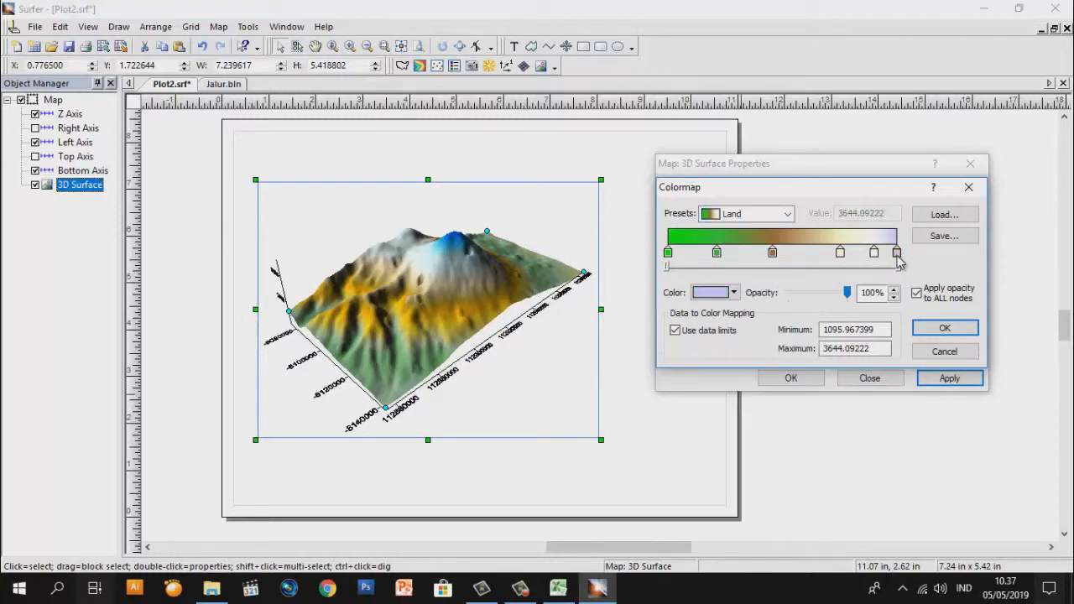
{"action": "left_click", "coordinate": [736, 294]}
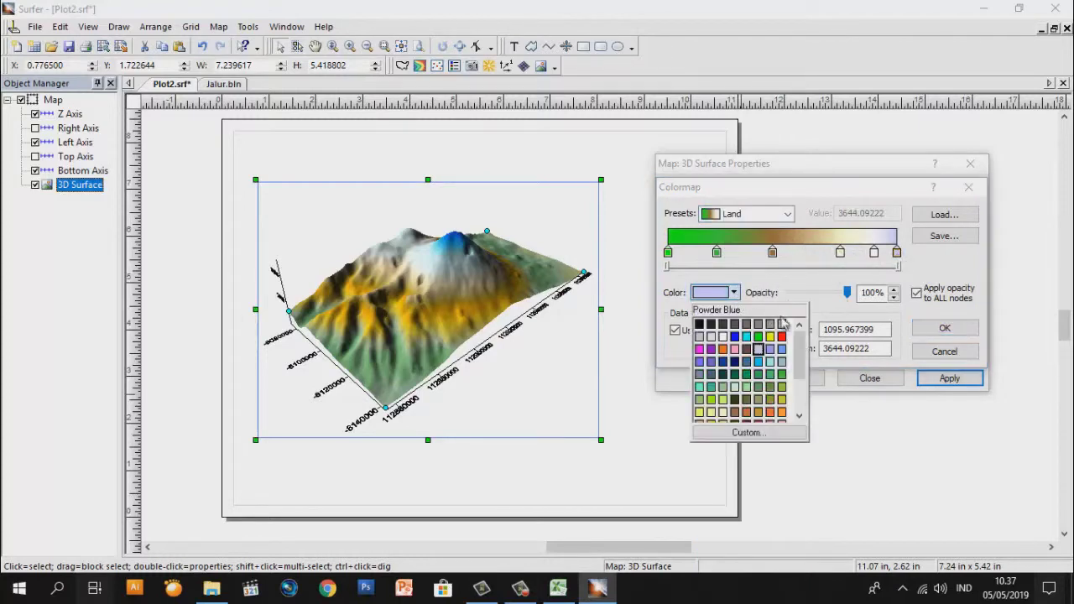
{"action": "left_click", "coordinate": [781, 336]}
{"action": "left_click", "coordinate": [873, 253]}
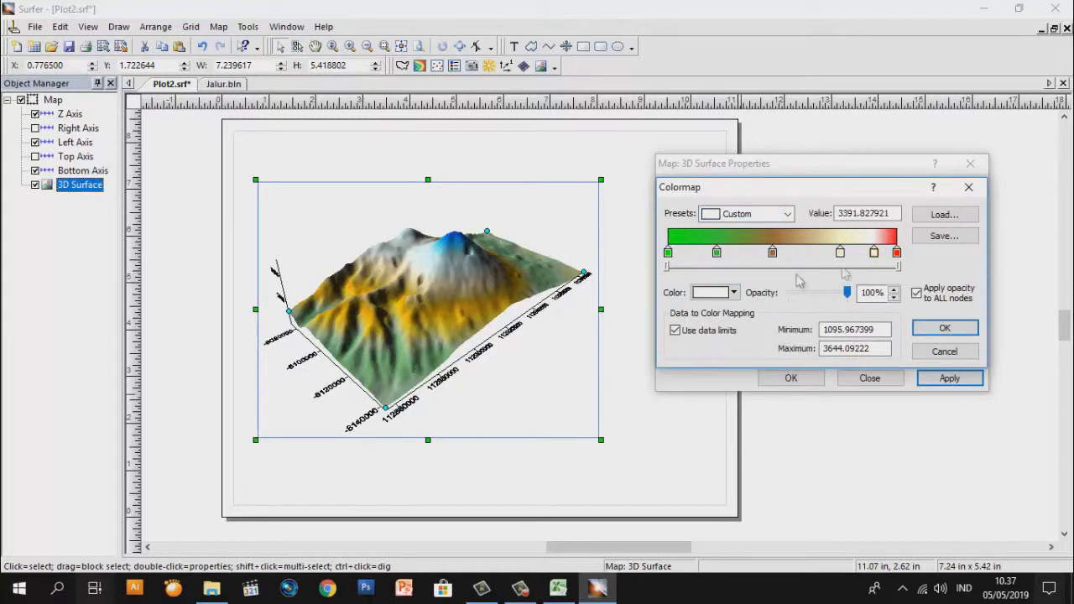
{"action": "left_click", "coordinate": [735, 293]}
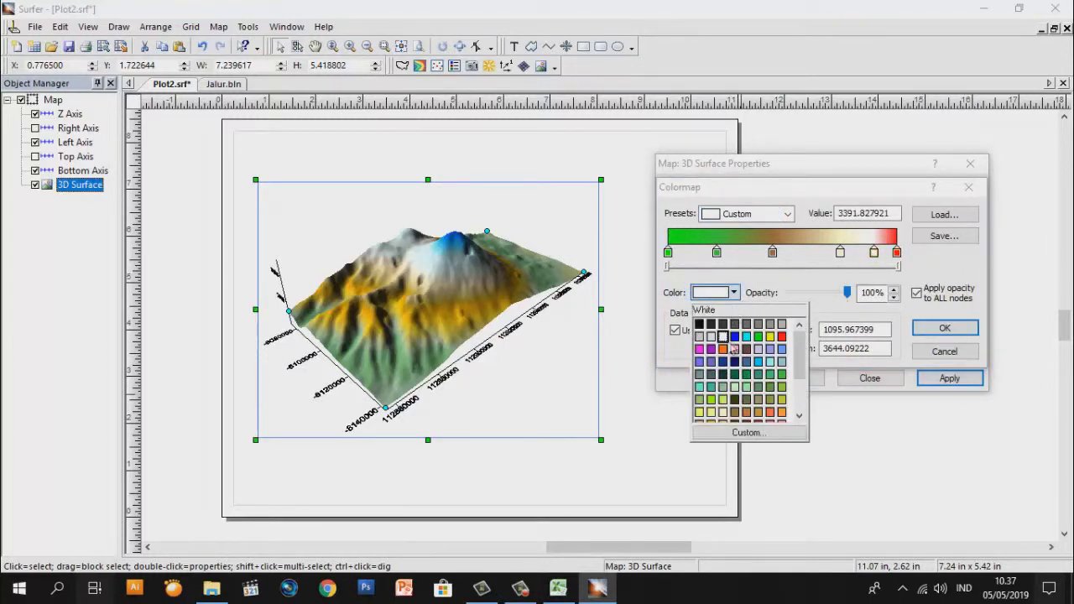
{"action": "left_click", "coordinate": [722, 348]}
Recolor the pale yellow colormap node bright yellow and apply the custom colormap to the 3D surface
{"action": "left_click", "coordinate": [840, 253]}
{"action": "left_click_drag", "start_coordinate": [828, 262], "coordinate": [835, 282]}
{"action": "left_click", "coordinate": [718, 293]}
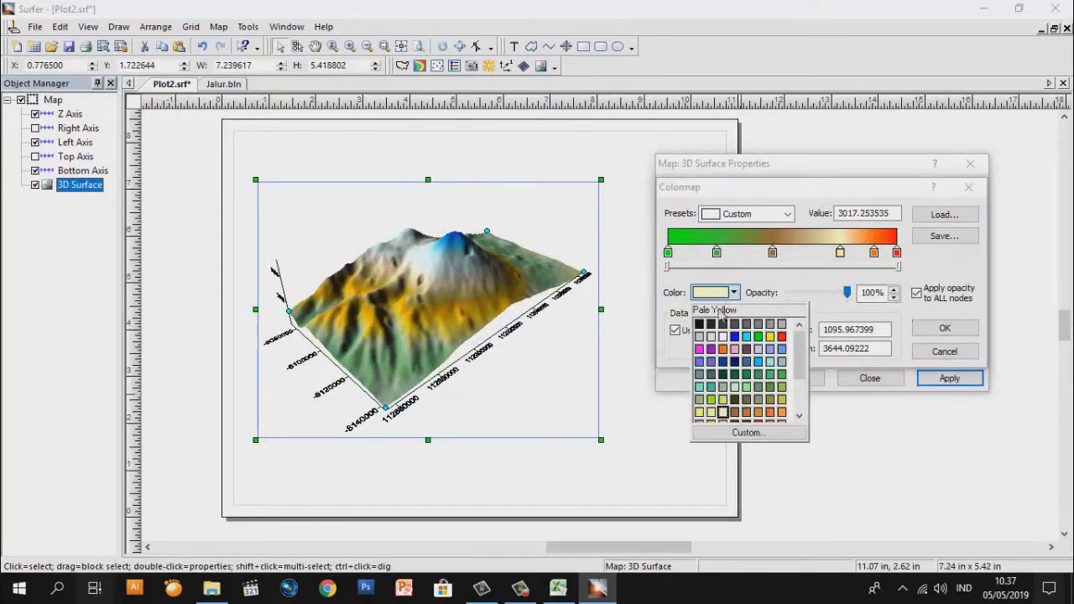
{"action": "left_click", "coordinate": [769, 338]}
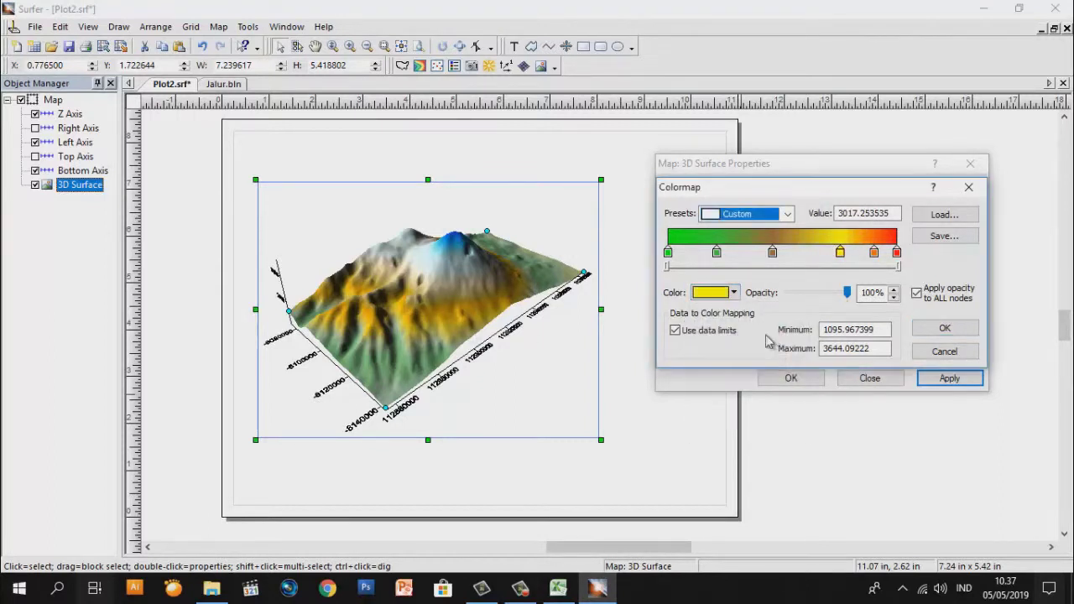
{"action": "left_click", "coordinate": [949, 332]}
{"action": "left_click", "coordinate": [951, 379]}
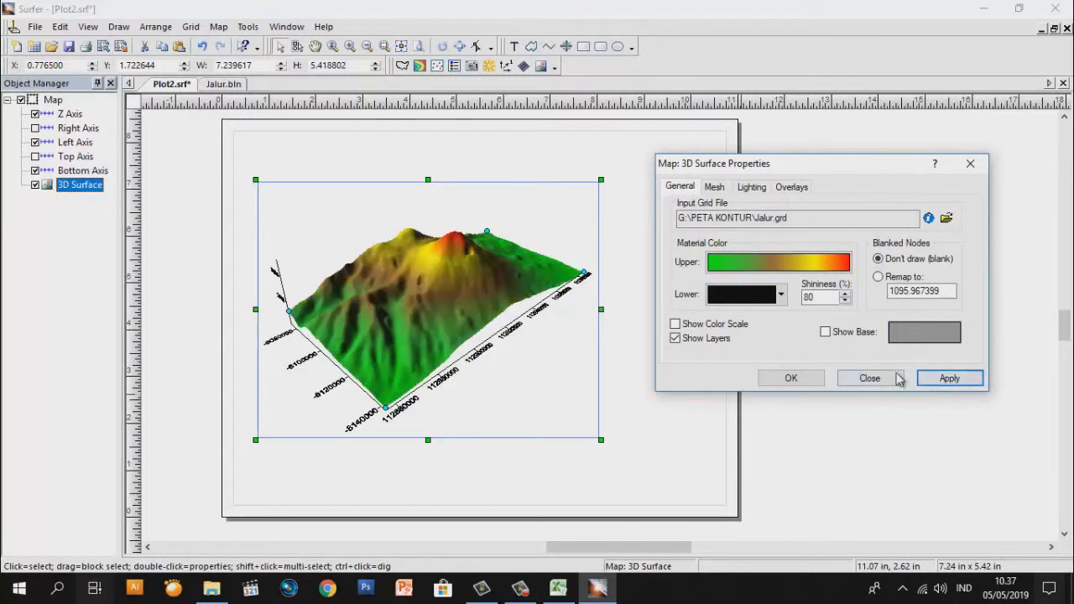
Show the color scale for the 3D surface, then accept its properties and deselect the map
{"action": "left_click", "coordinate": [934, 379]}
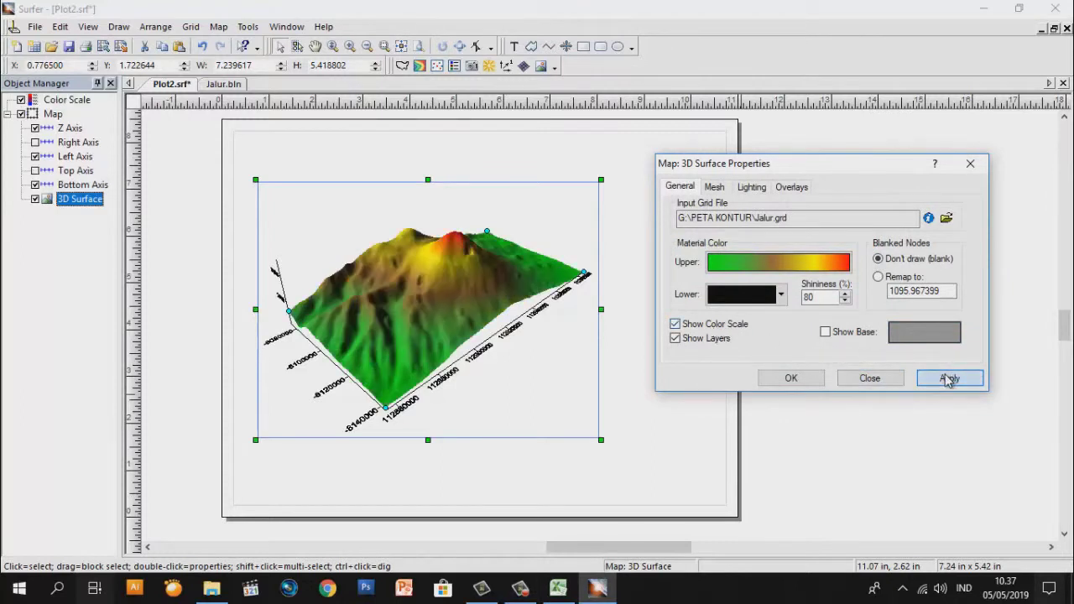
{"action": "left_click", "coordinate": [811, 383]}
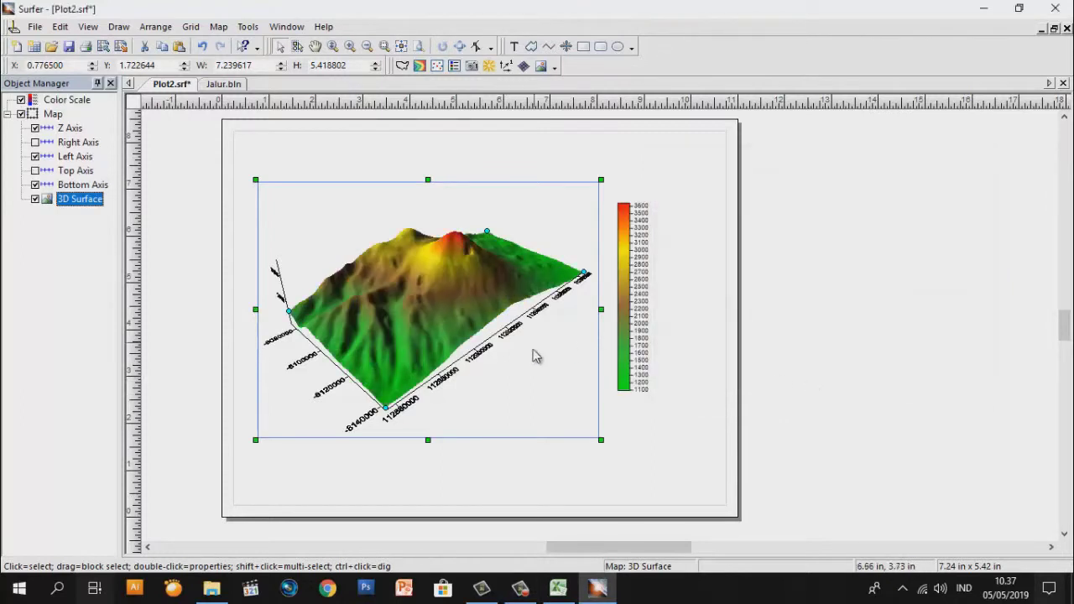
{"action": "left_click", "coordinate": [725, 427]}
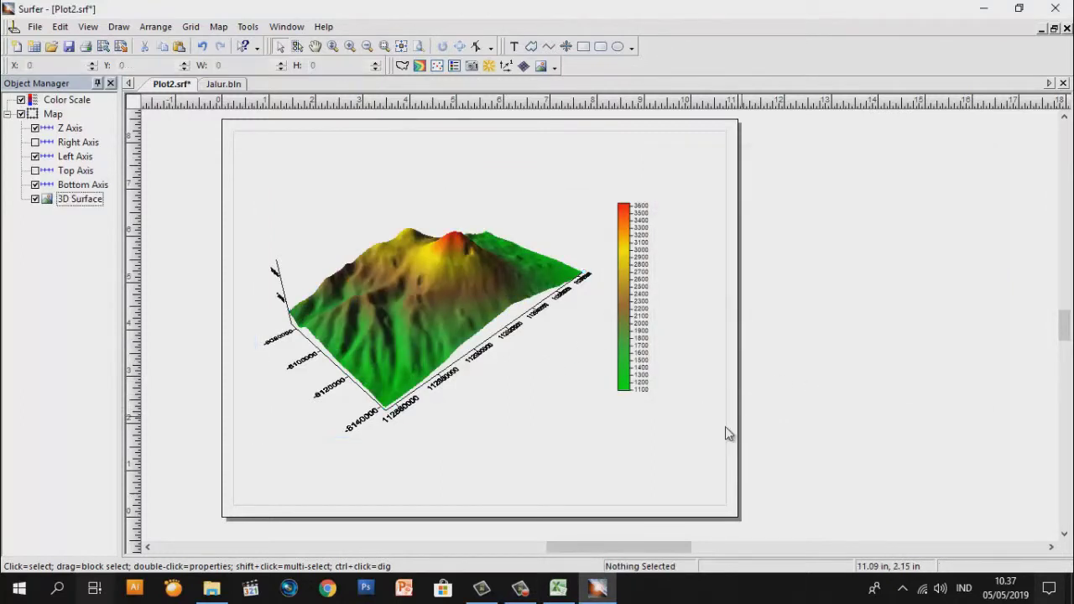
Enlarge the 3D surface map to about 8.18 by 6.12 in and shift it toward the page's left side
{"action": "left_click", "coordinate": [450, 303]}
{"action": "left_click_drag", "start_coordinate": [599, 438], "coordinate": [659, 475]}
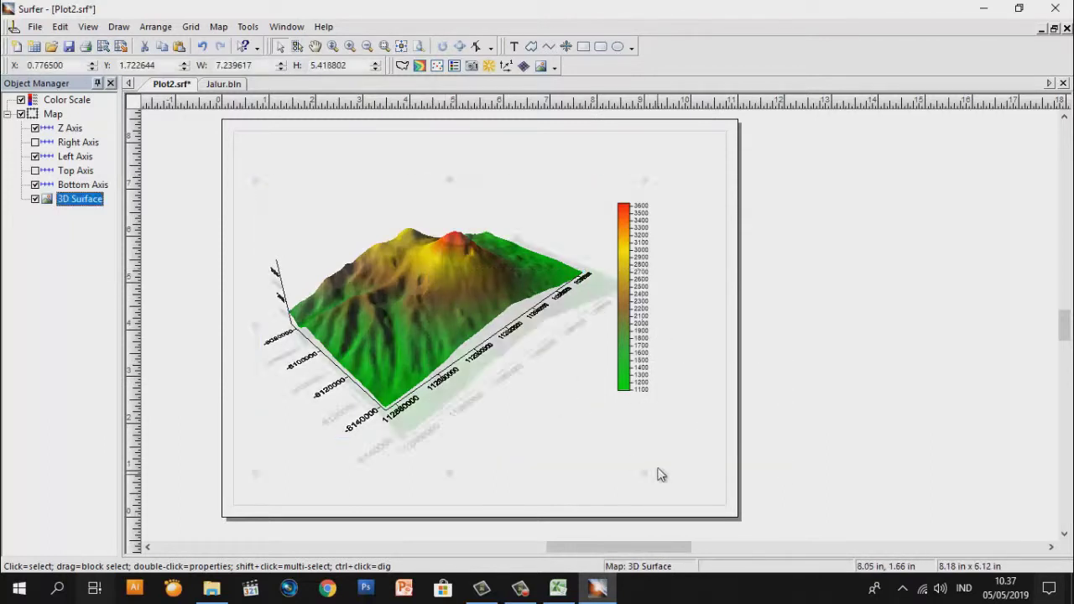
{"action": "left_click_drag", "start_coordinate": [502, 362], "coordinate": [468, 356]}
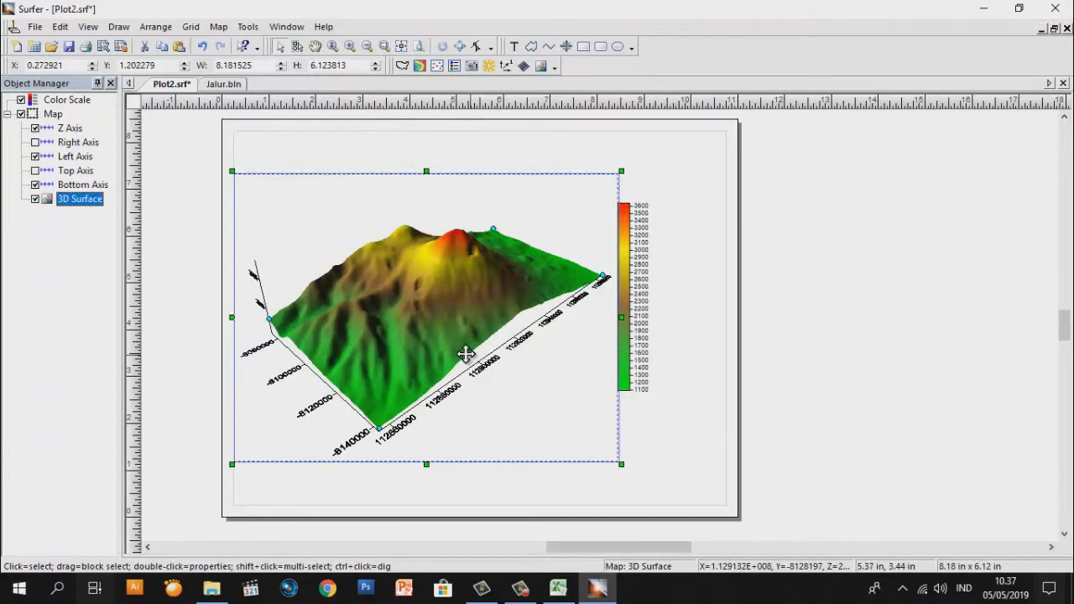
{"action": "left_click", "coordinate": [799, 413]}
Move the color scale closer to the page's right edge and enlarge the 3D surface map to about 8.86 by 6.63 in
{"action": "scroll", "coordinate": [451, 338], "scroll_direction": "up", "scroll_amount": 2}
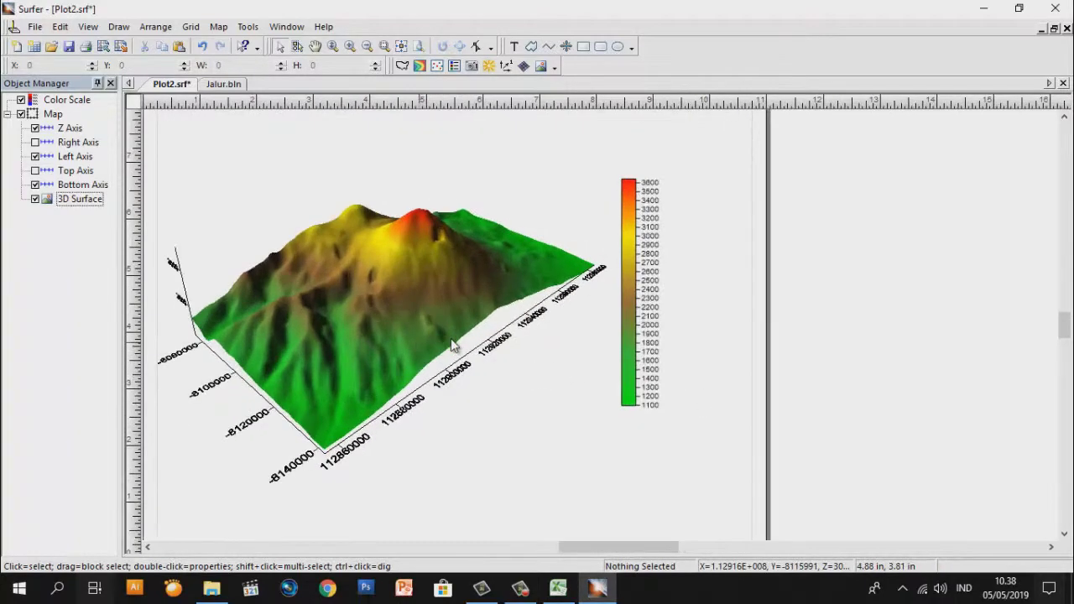
{"action": "left_click_drag", "start_coordinate": [646, 357], "coordinate": [691, 362]}
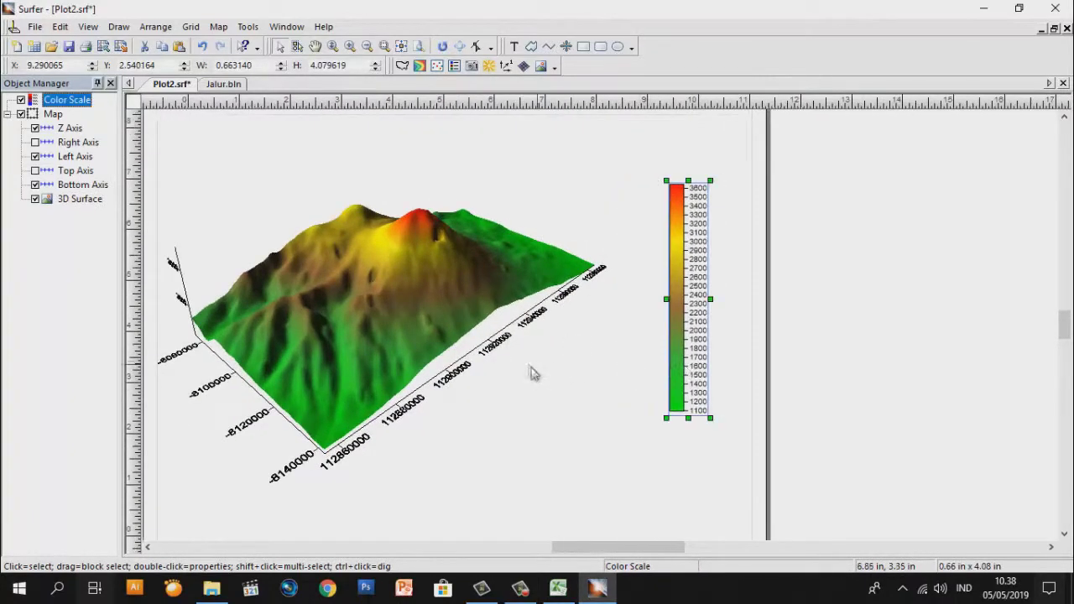
{"action": "scroll", "coordinate": [451, 335], "scroll_direction": "down", "scroll_amount": 1}
{"action": "left_click", "coordinate": [453, 339]}
{"action": "left_click_drag", "start_coordinate": [617, 475], "coordinate": [651, 495]}
{"action": "mouse_move", "coordinate": [434, 348]}
{"action": "left_mouse_down"}
{"action": "mouse_move", "coordinate": [432, 324]}
{"action": "mouse_move", "coordinate": [431, 334]}
{"action": "left_mouse_up"}
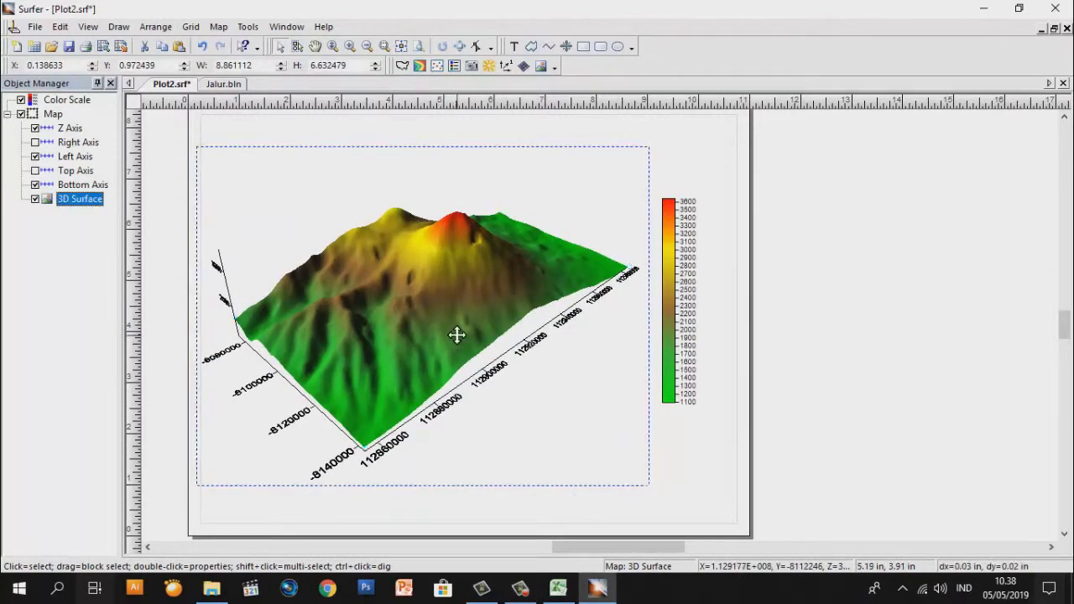
{"action": "left_click", "coordinate": [887, 410]}
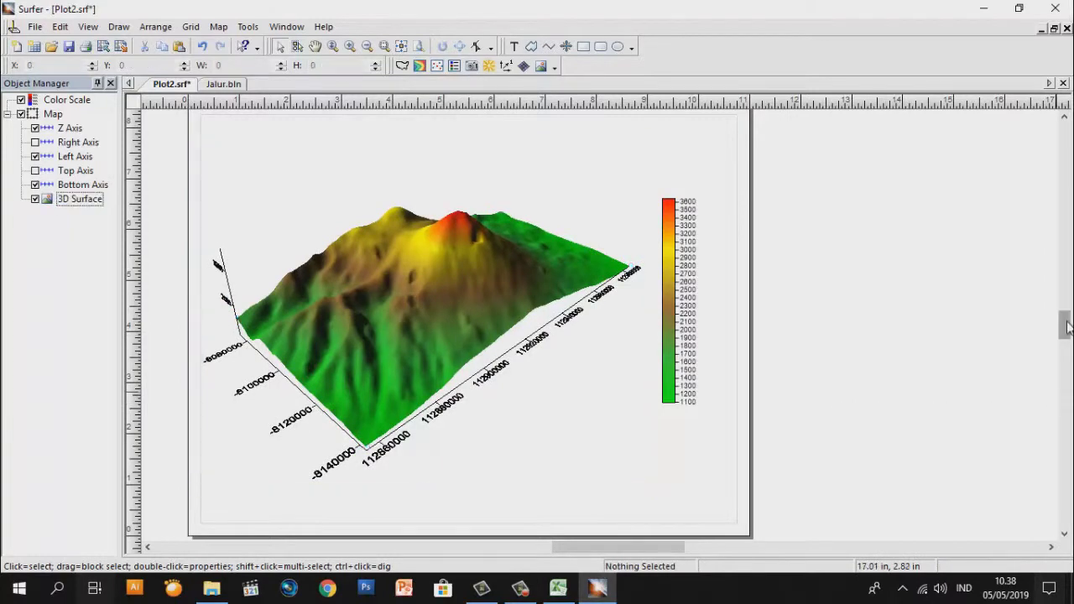
Add the two-line title "MEMBUAT PETA KONTUR 3D SEDERHANA" / "MENGGUNAKAN SOFTWARE SURFER, TCX CONVERTER & EXCEL" above the 3D surface
{"action": "scroll", "coordinate": [1064, 324], "scroll_direction": "up", "scroll_amount": 2}
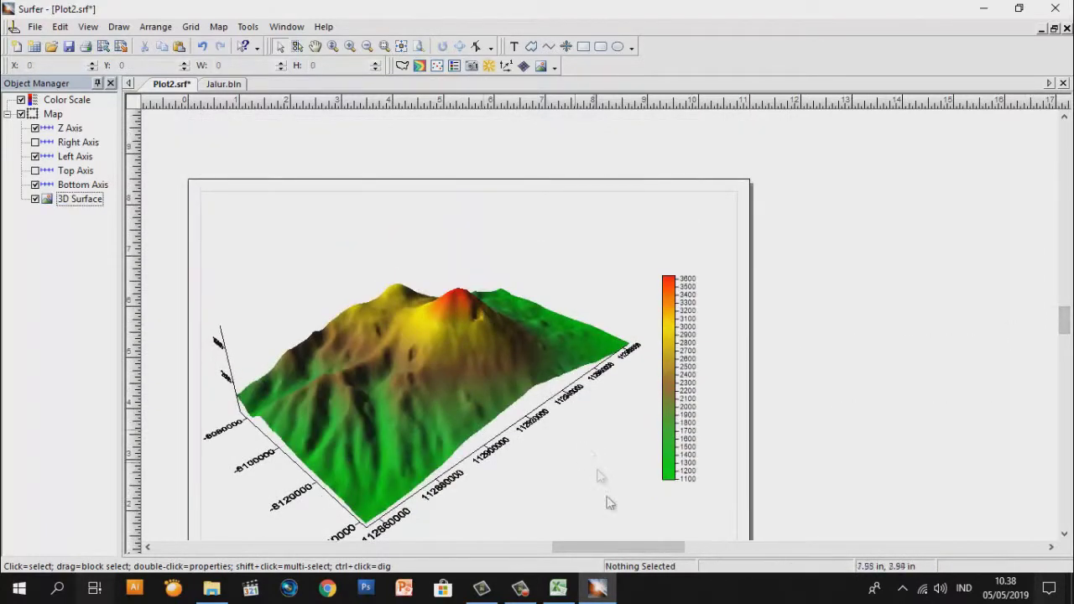
{"action": "left_click", "coordinate": [521, 587]}
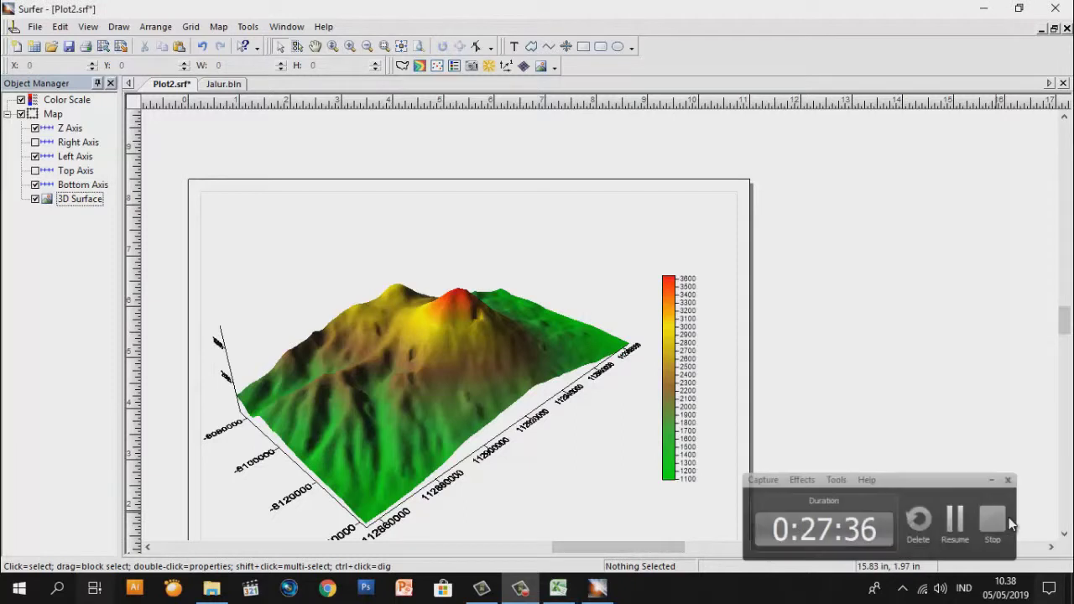
{"action": "left_click", "coordinate": [514, 47]}
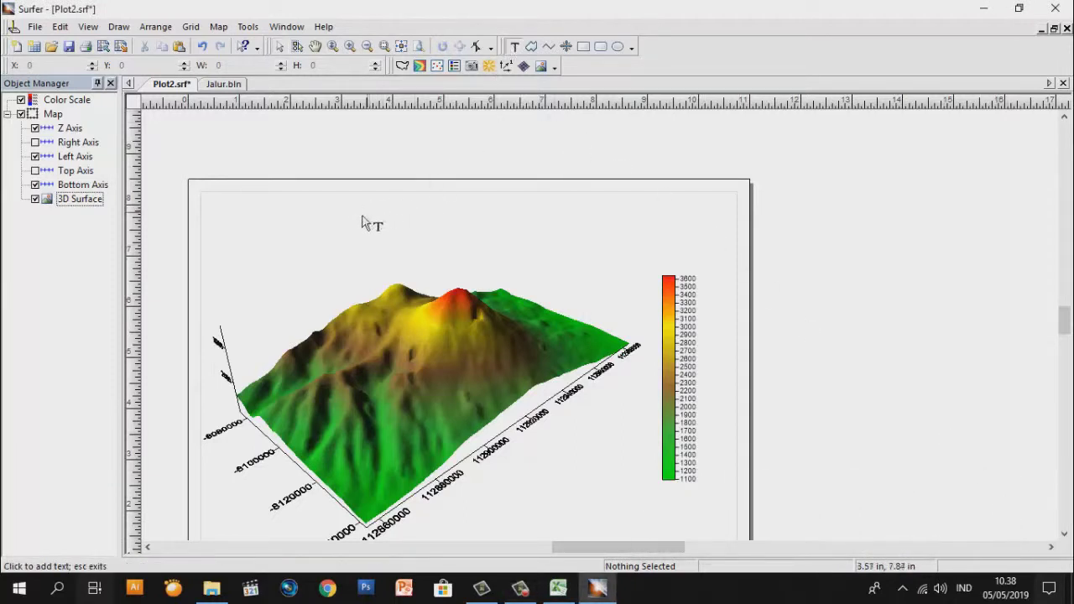
{"action": "left_click", "coordinate": [362, 225]}
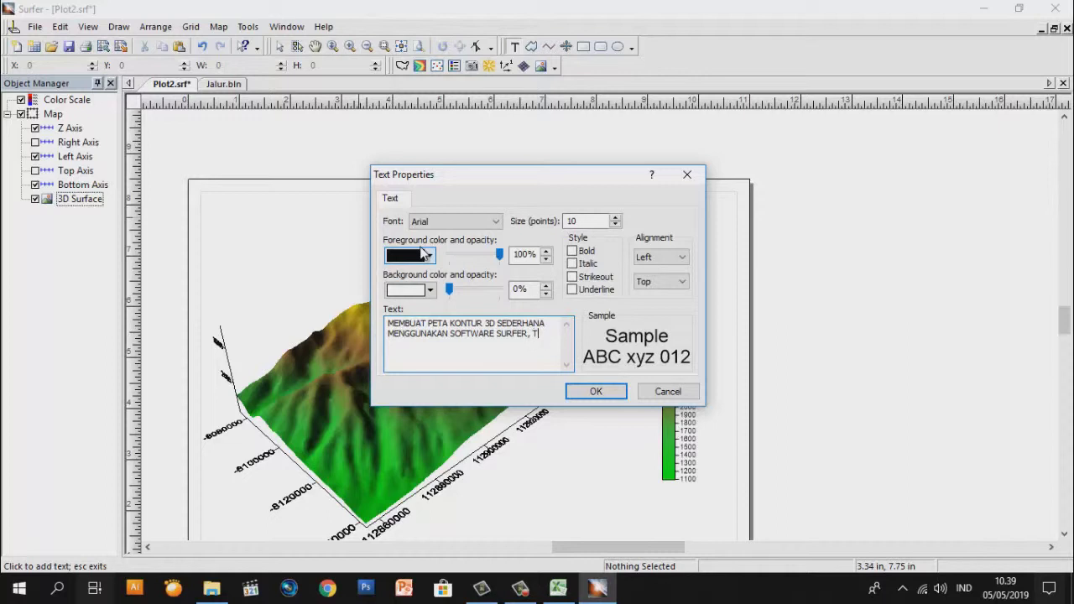
{"action": "type", "text": "CON"}
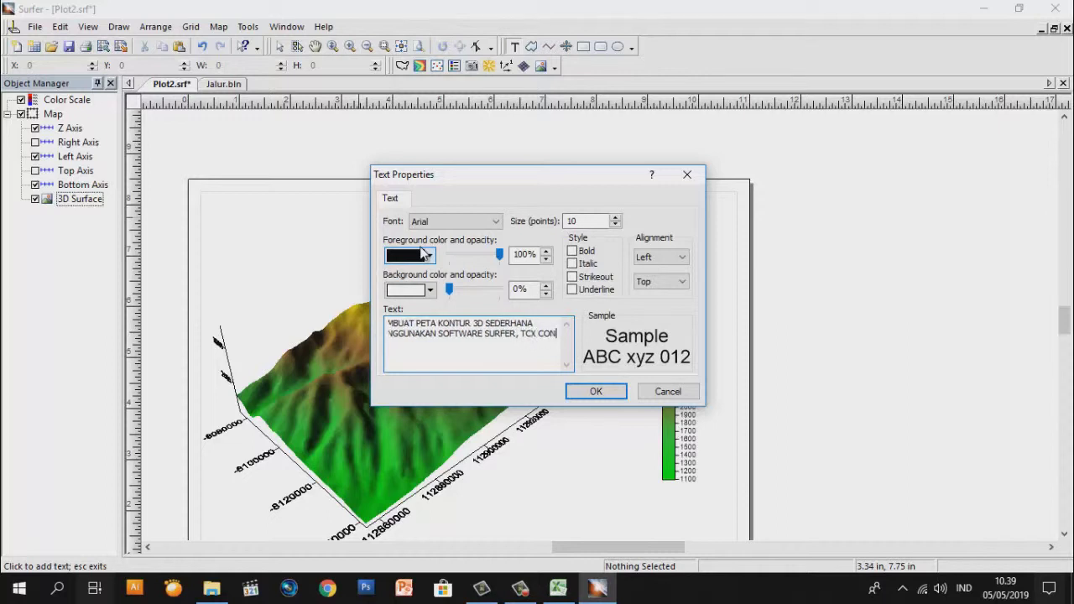
{"action": "type", "text": "CE"}
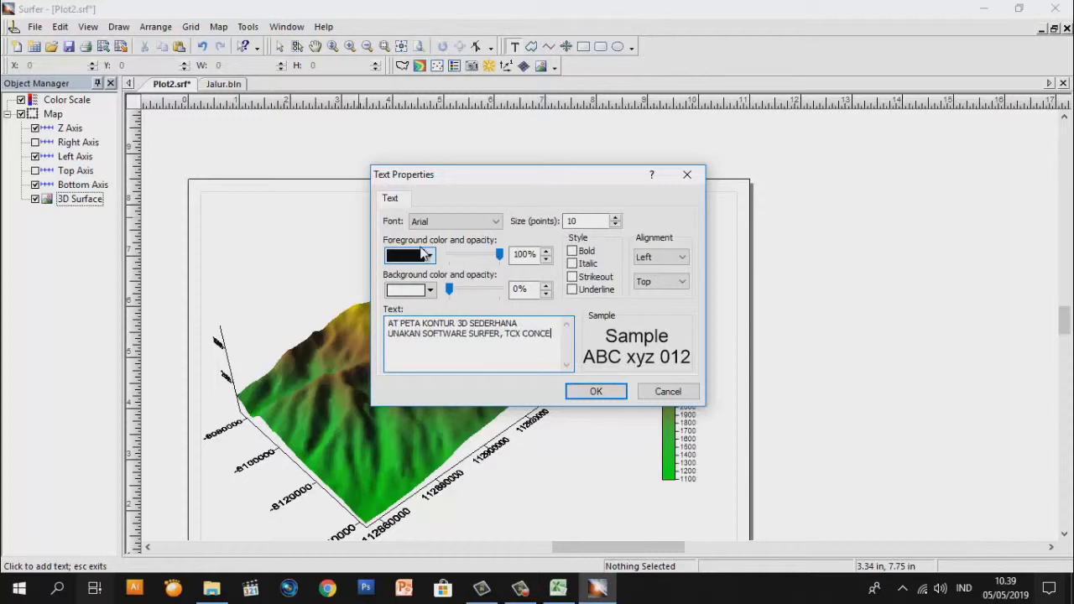
{"action": "type", "text": "RRTER & EXCEL"}
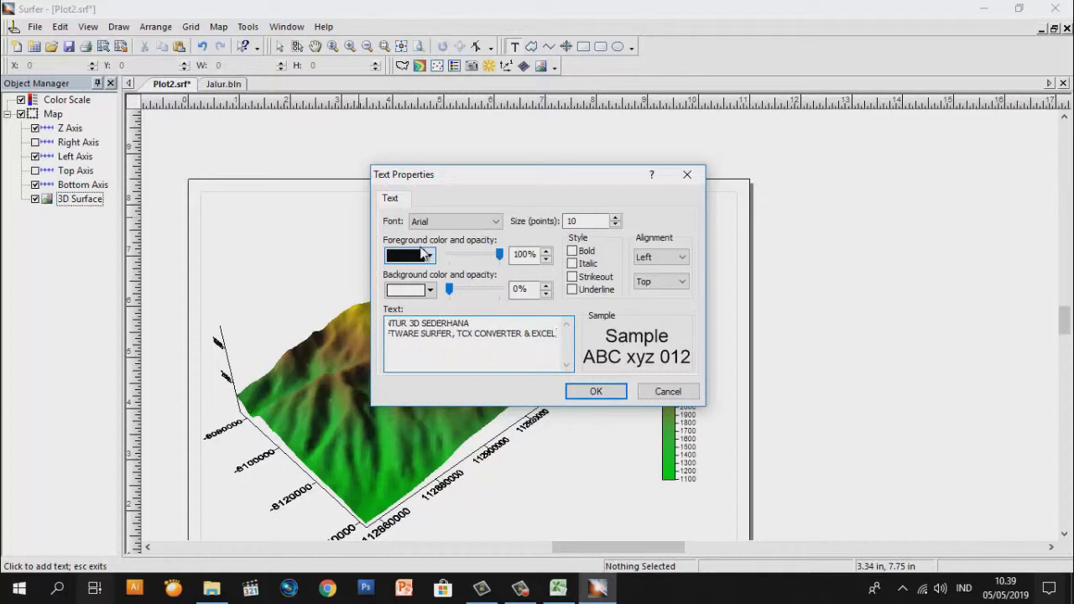
{"action": "left_click", "coordinate": [598, 392]}
{"action": "key", "text": "Escape"}
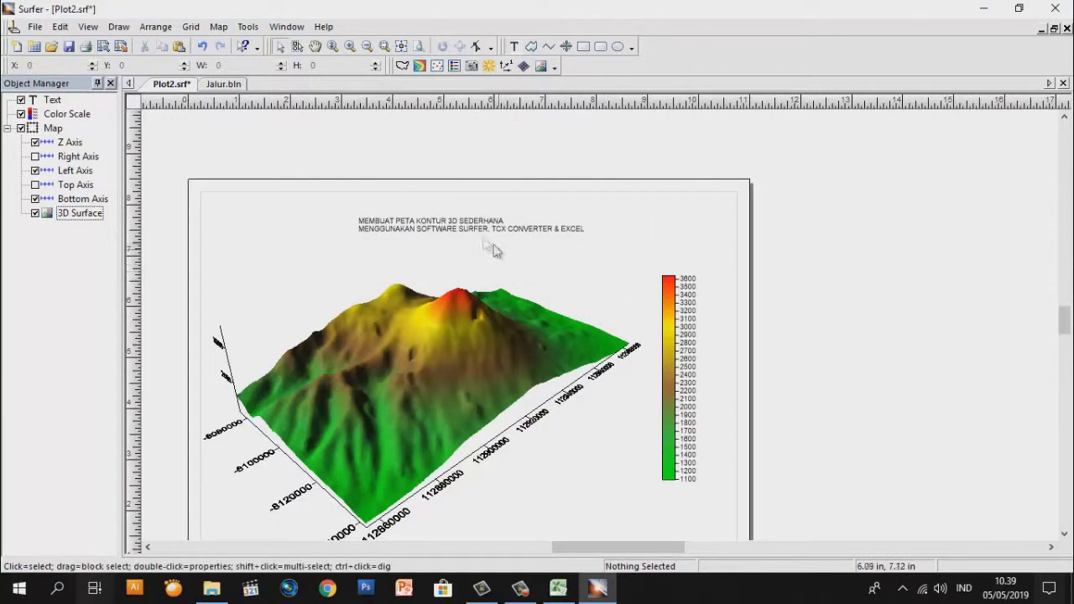
Move the title text toward the page's upper-left corner and enlarge it to about 6.39 by 0.45 in
{"action": "left_click", "coordinate": [492, 223]}
{"action": "left_click_drag", "start_coordinate": [493, 223], "coordinate": [363, 220]}
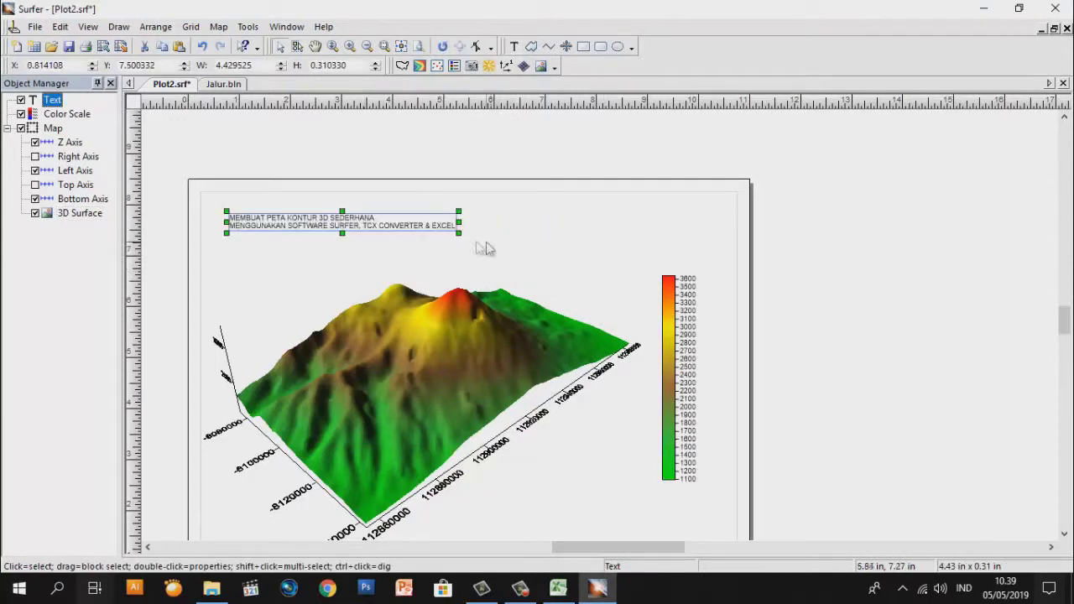
{"action": "left_click", "coordinate": [472, 236]}
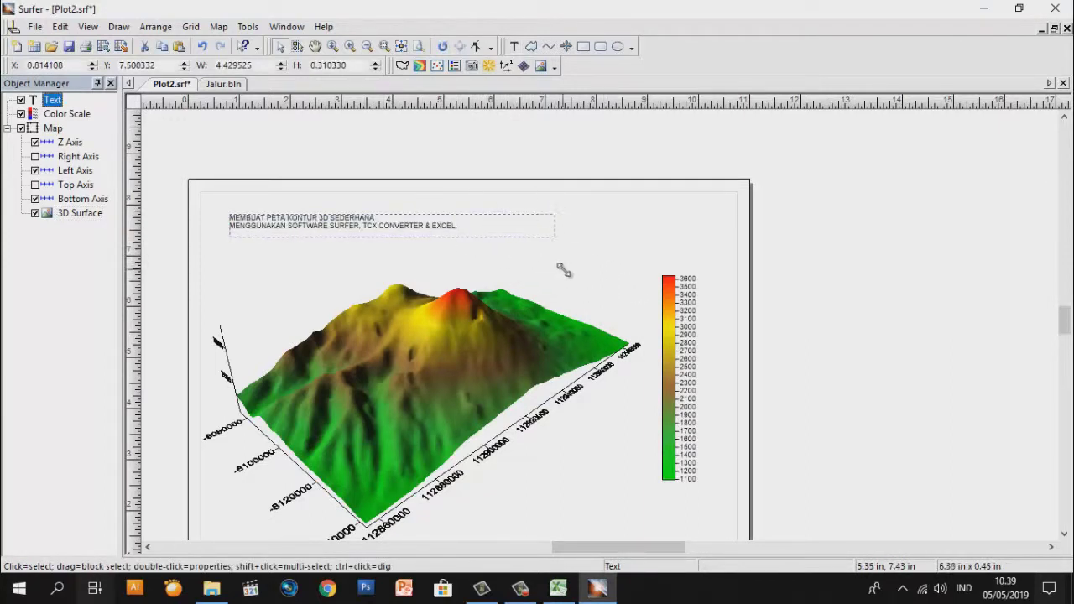
{"action": "left_click", "coordinate": [714, 347]}
{"action": "mouse_move", "coordinate": [1065, 332]}
{"action": "left_mouse_down"}
{"action": "mouse_move", "coordinate": [1064, 357]}
{"action": "mouse_move", "coordinate": [1064, 339]}
{"action": "left_mouse_up"}
{"action": "scroll", "coordinate": [801, 415], "scroll_direction": "down", "scroll_amount": 2}
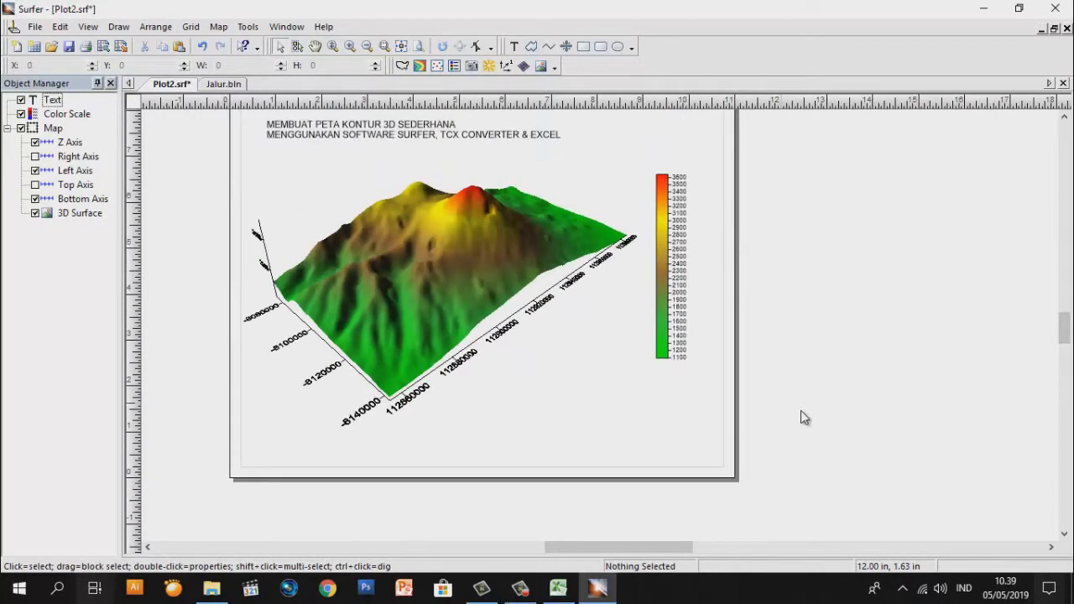
{"action": "left_click_drag", "start_coordinate": [1066, 331], "coordinate": [1063, 324]}
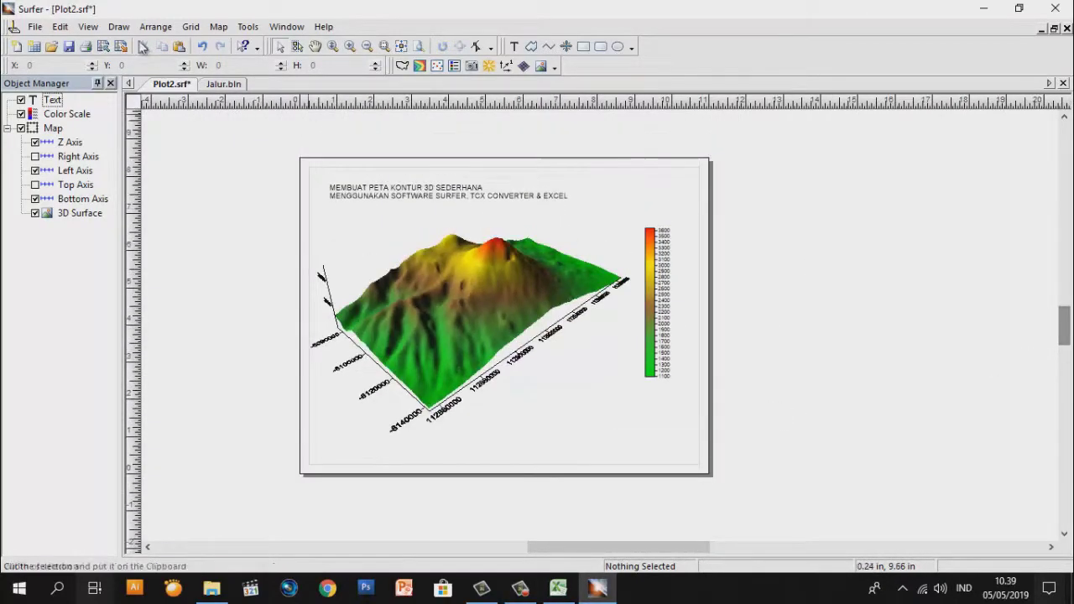
{"action": "left_click", "coordinate": [34, 26]}
{"action": "left_click", "coordinate": [71, 112]}
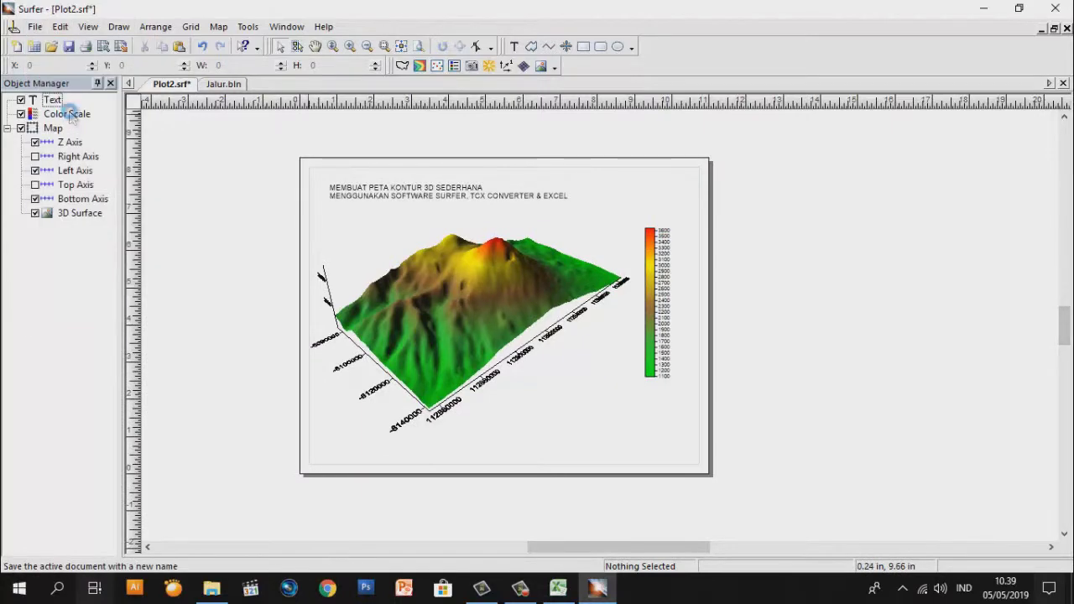
{"action": "key", "text": "Escape"}
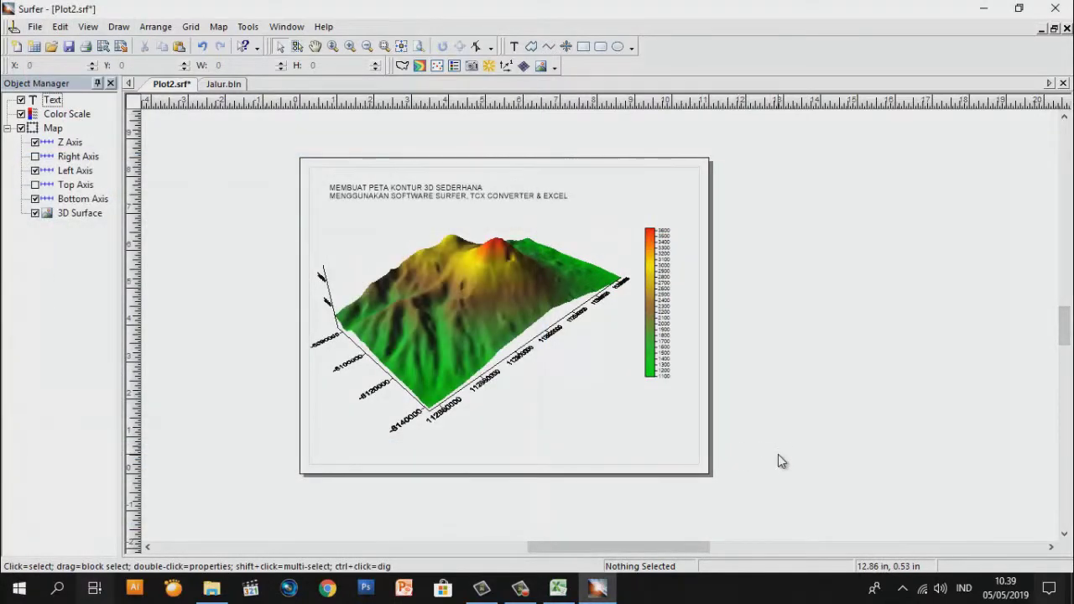
Export the plot as a JPG image named Peta Kontur 3D.jpg in the PETA KONTUR folder, using the default export options
{"action": "left_click", "coordinate": [34, 26]}
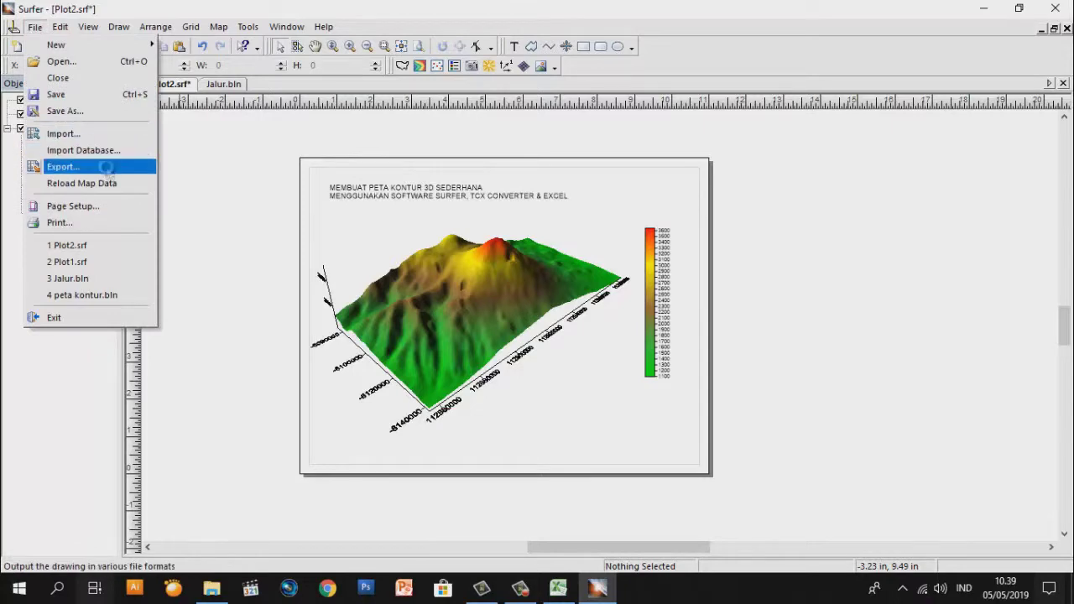
{"action": "left_click", "coordinate": [75, 166]}
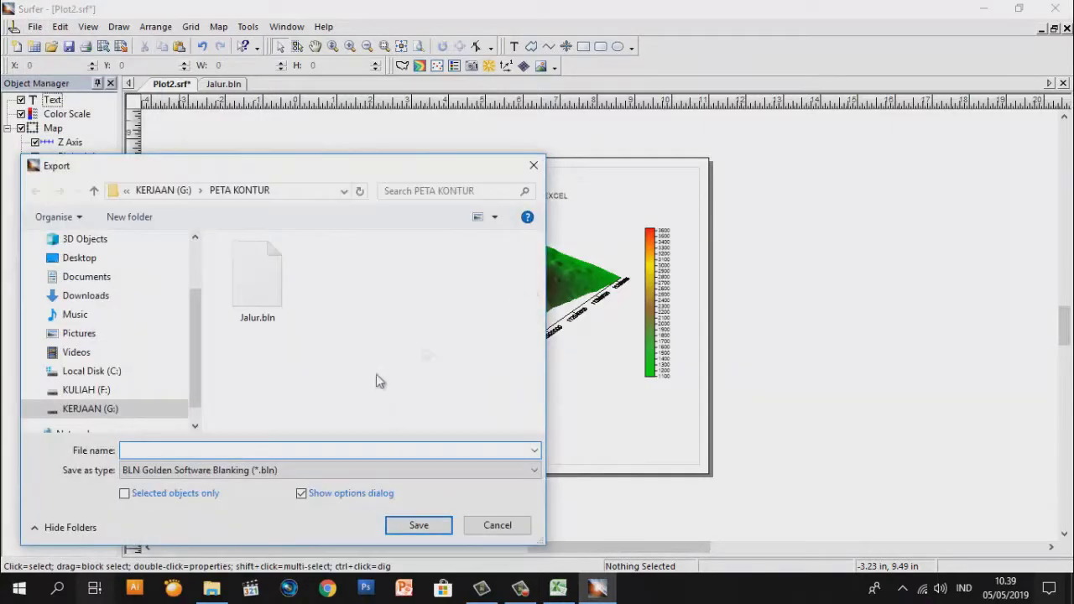
{"action": "left_click", "coordinate": [246, 471]}
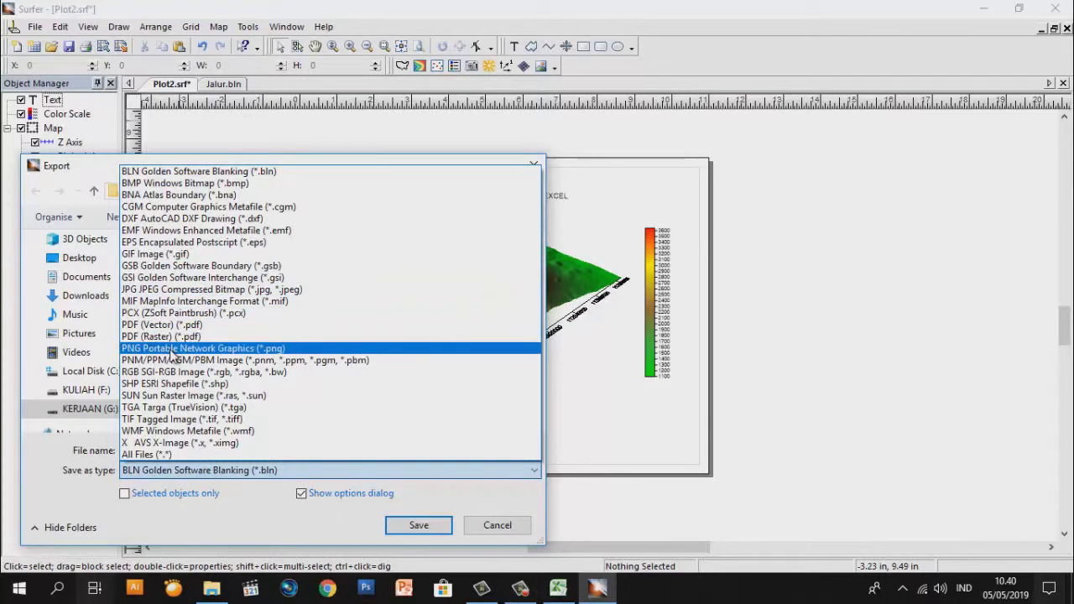
{"action": "left_click", "coordinate": [154, 290]}
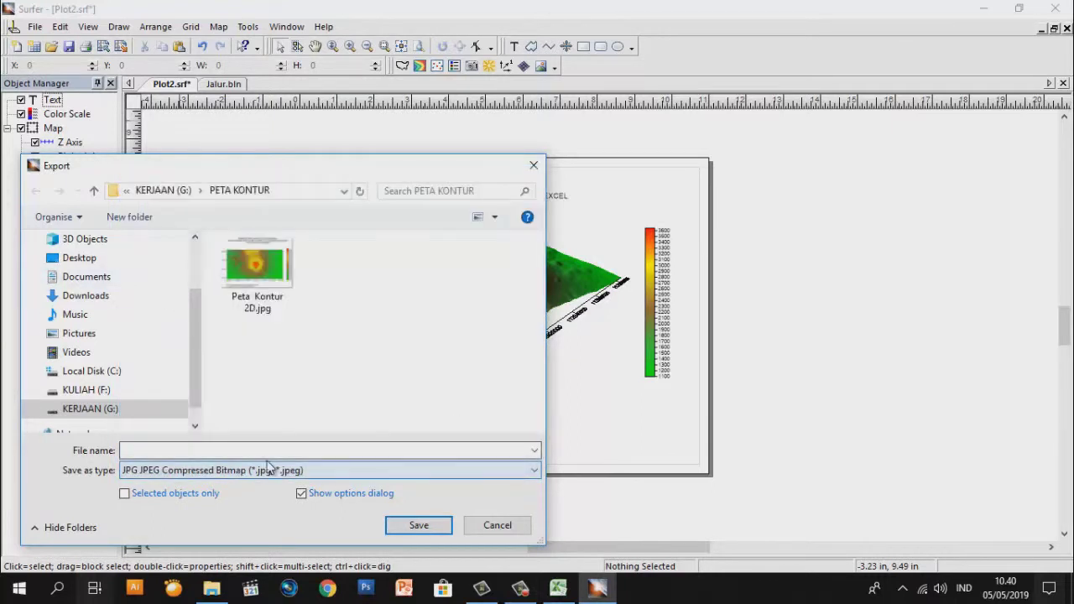
{"action": "left_click", "coordinate": [256, 273]}
{"action": "left_click", "coordinate": [185, 451]}
{"action": "left_click", "coordinate": [185, 450]}
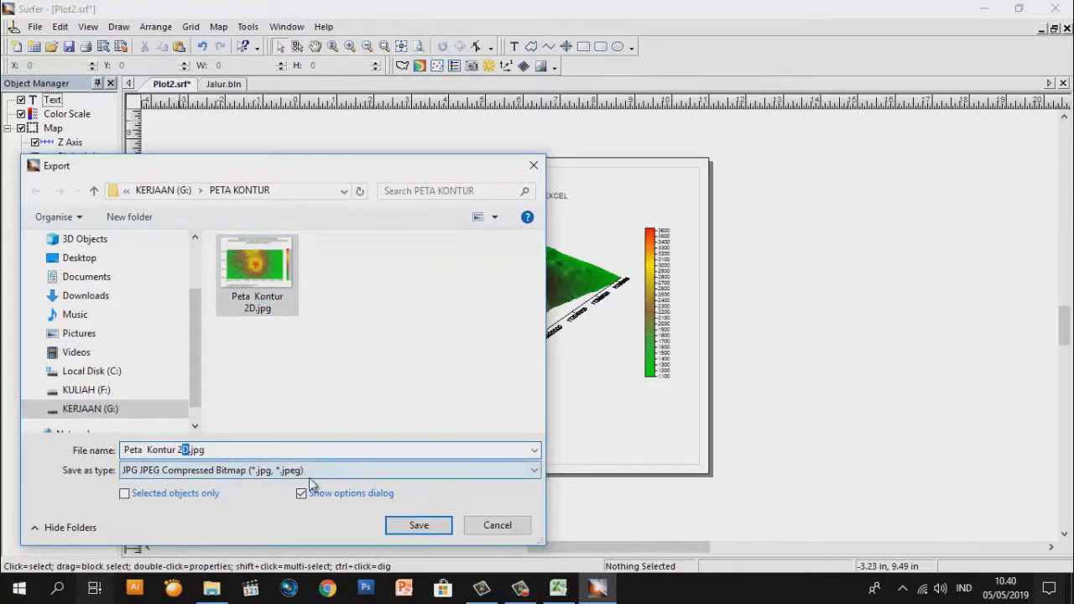
{"action": "type", "text": "3"}
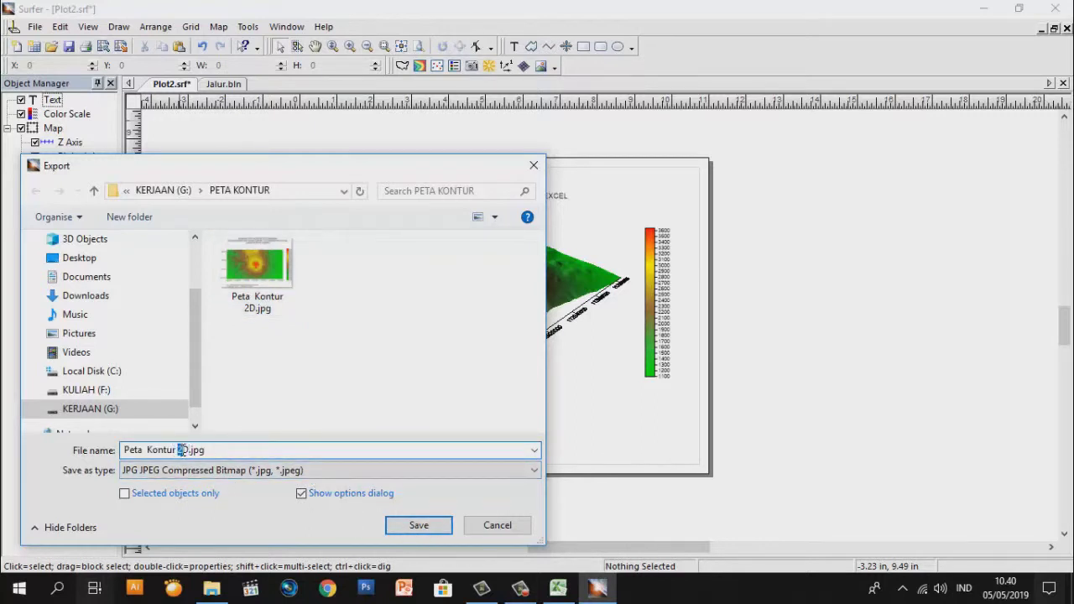
{"action": "left_click", "coordinate": [443, 527]}
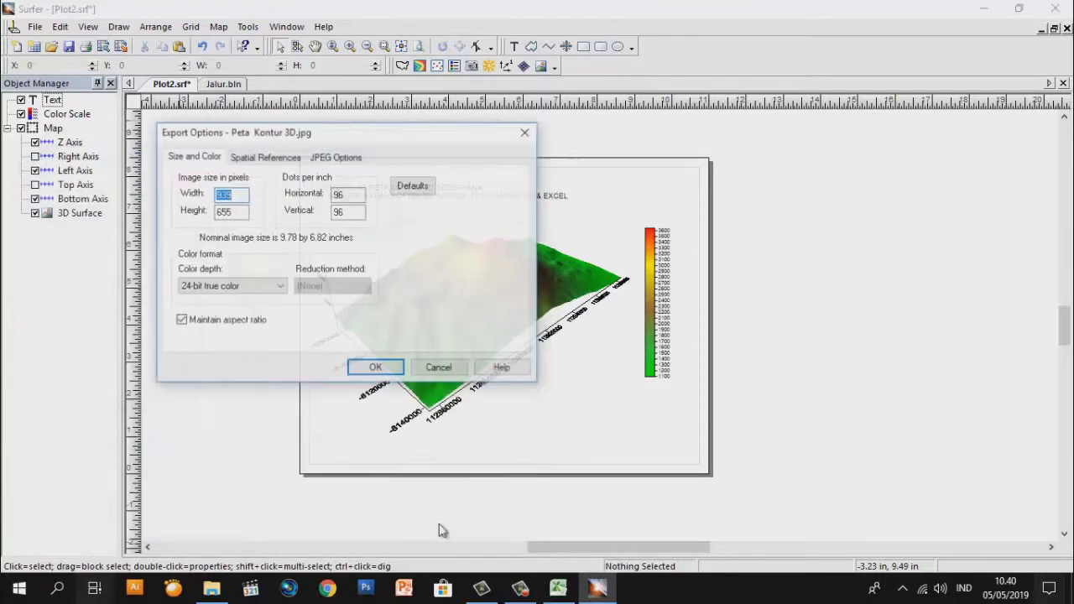
{"action": "left_click", "coordinate": [375, 367]}
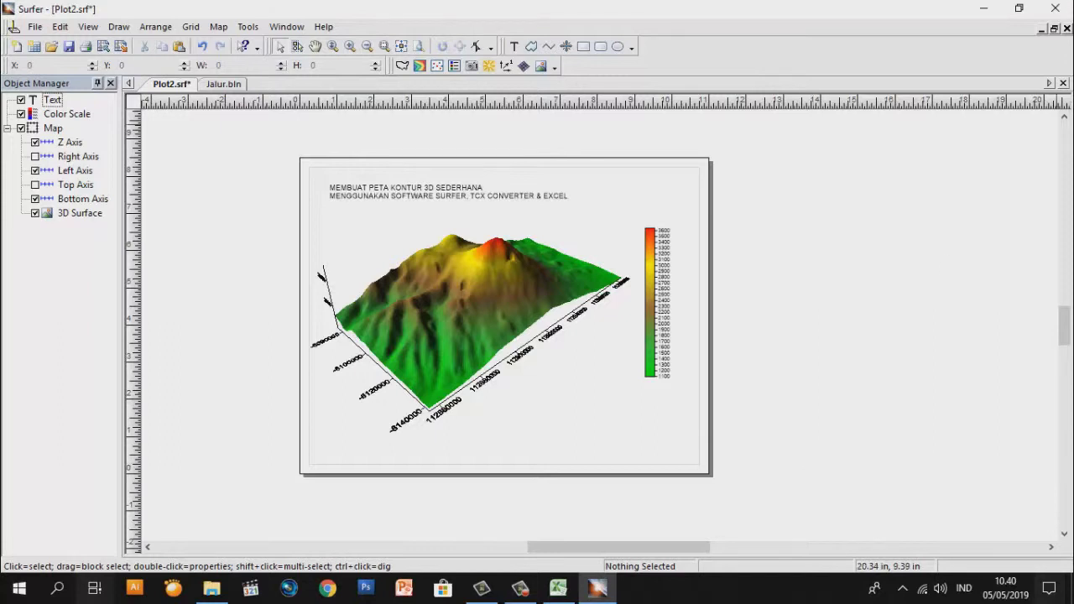
Close Surfer, saving the changes to Plot2.srf, and close the PETA KONTUR folder window
{"action": "left_click", "coordinate": [1059, 15]}
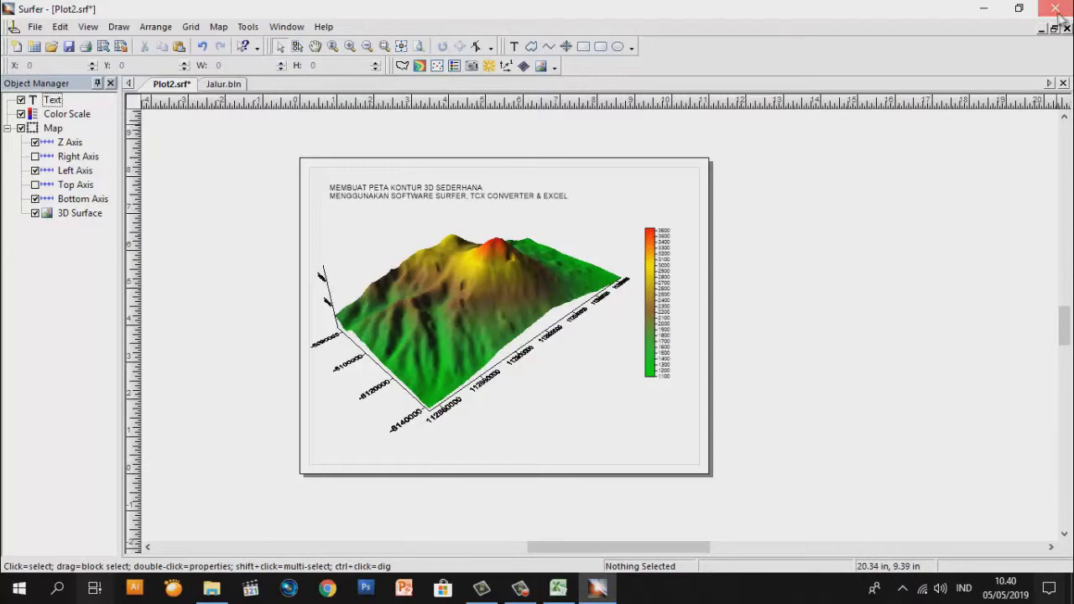
{"action": "left_click", "coordinate": [494, 333]}
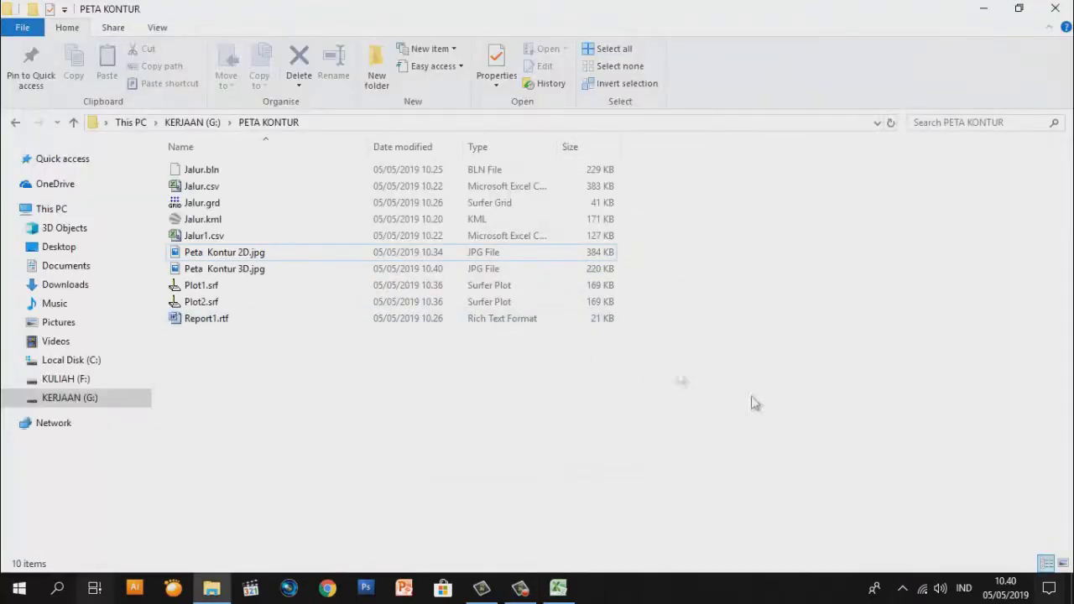
{"action": "left_click", "coordinate": [1055, 8]}
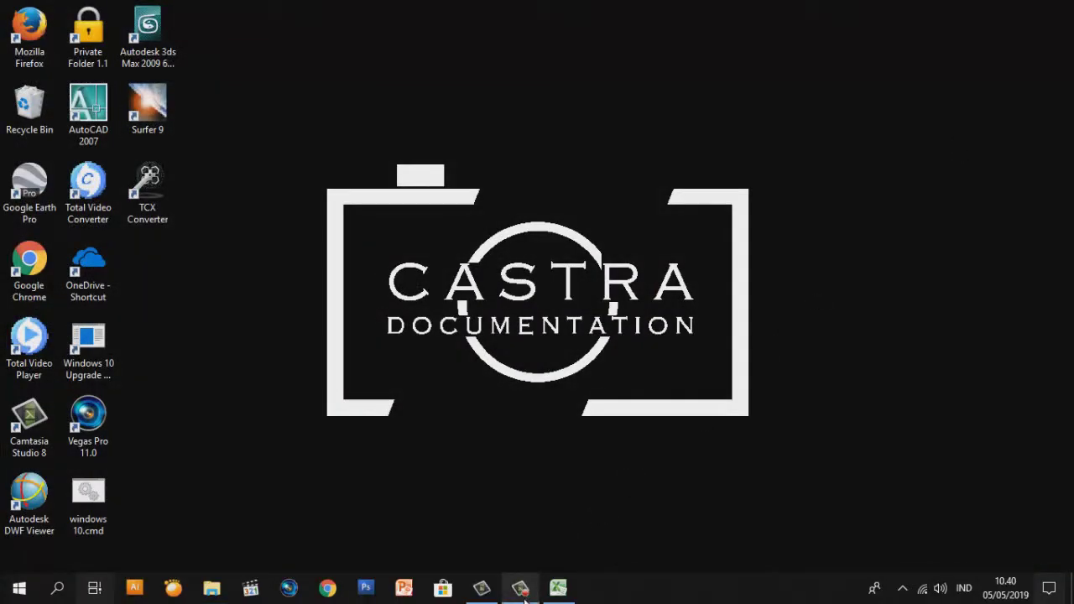
Switch to File Explorer and open the exported Peta Kontur 2D.jpg from the PETA KONTUR folder on KERJAAN (G:)
{"action": "mouse_move", "coordinate": [518, 598]}
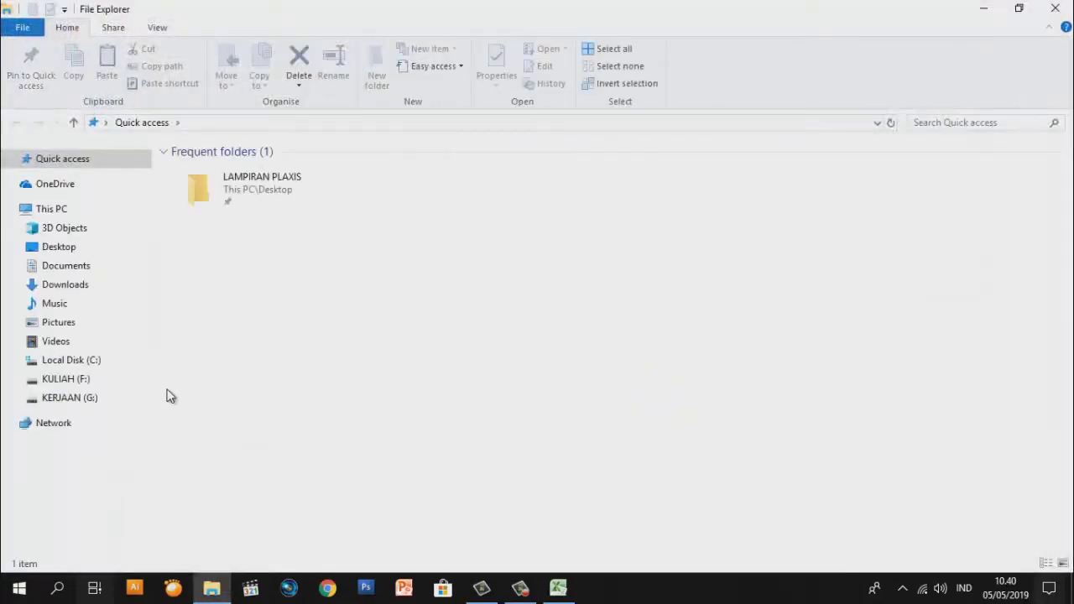
{"action": "left_click", "coordinate": [77, 381]}
{"action": "left_click", "coordinate": [70, 400]}
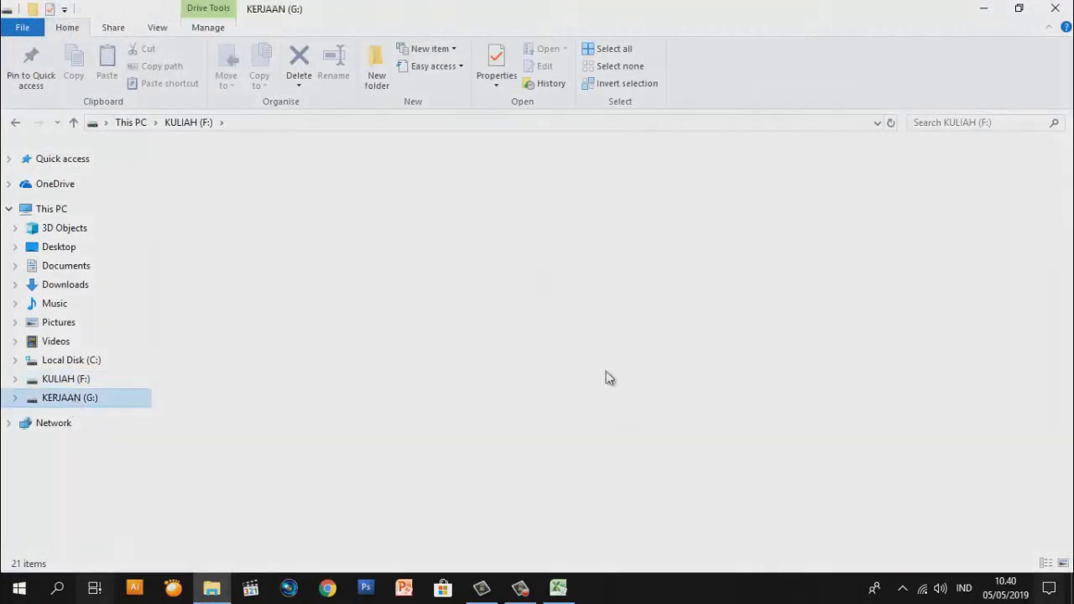
{"action": "double_click", "coordinate": [945, 200]}
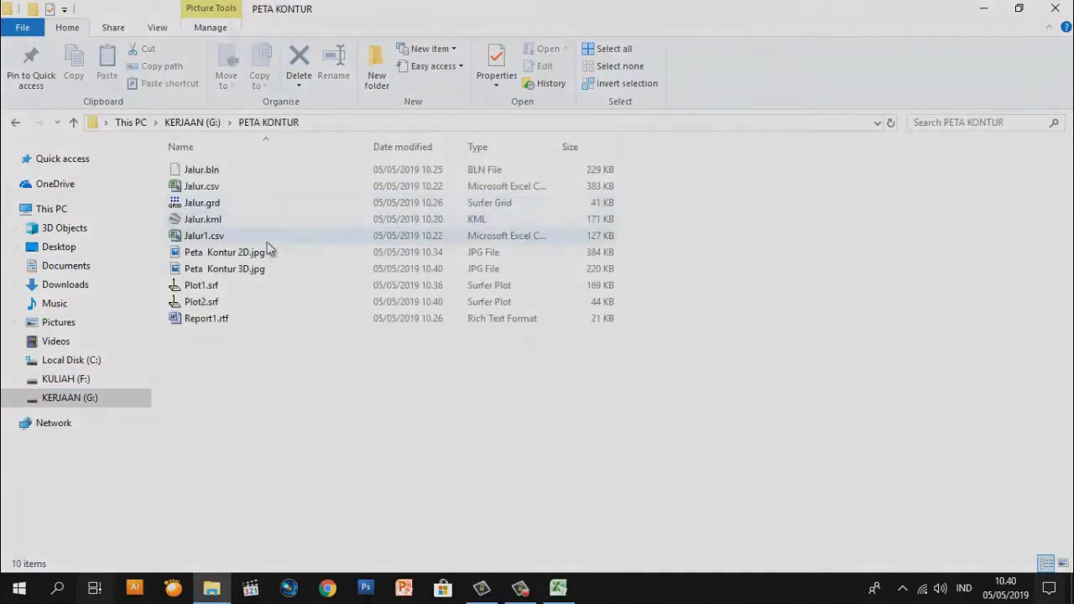
{"action": "double_click", "coordinate": [266, 253]}
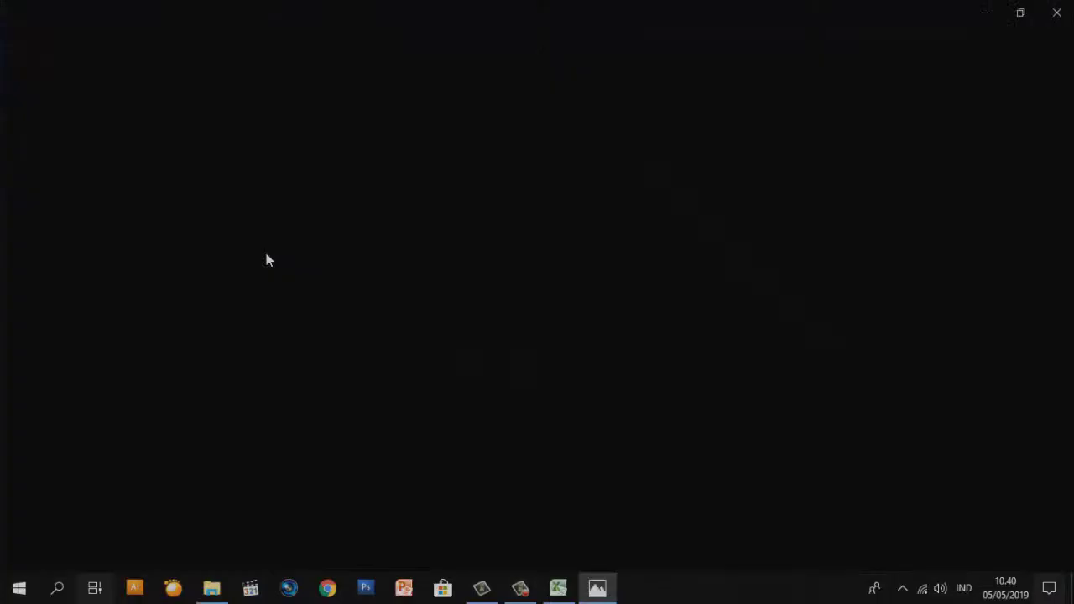